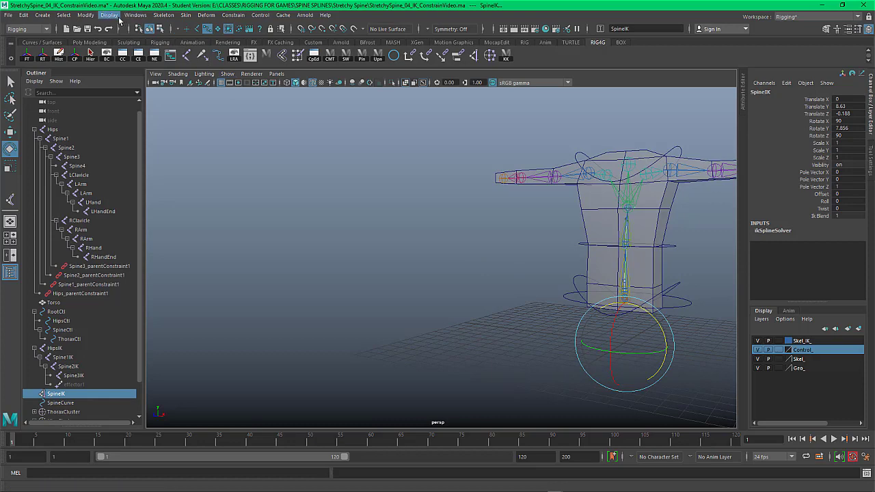
Open the Node Editor and add the SpineIK handle to the graph, placing it with free space beside it
click(136, 15)
mouse_move(147, 66)
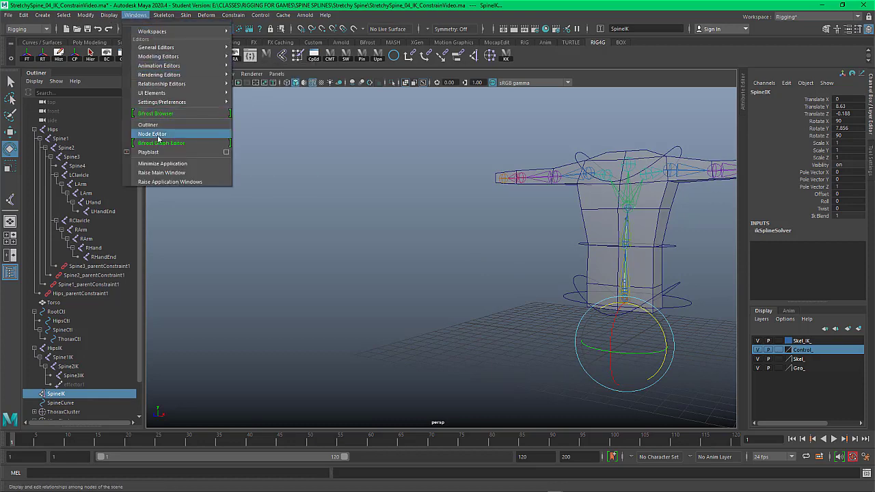
click(153, 134)
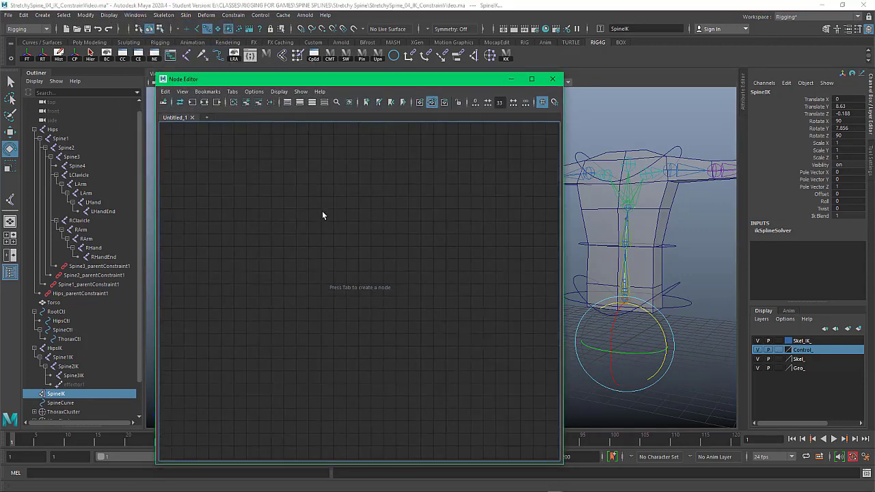
drag(291, 83, 286, 75)
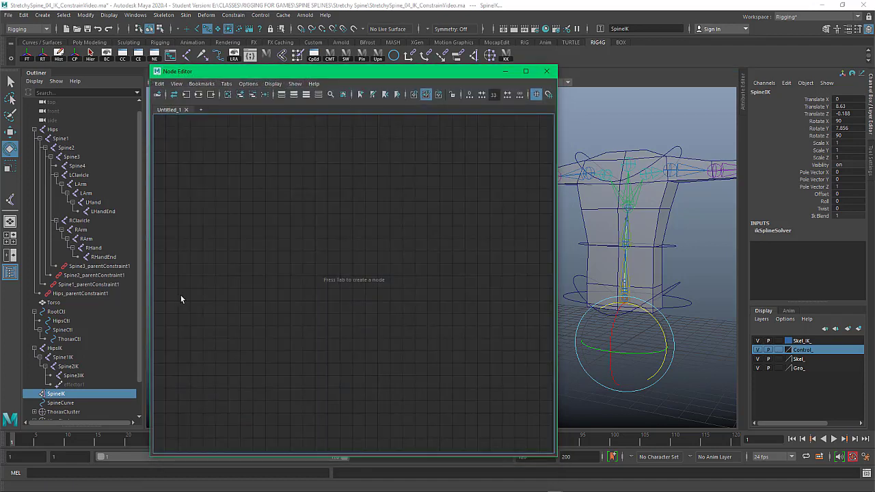
click(74, 397)
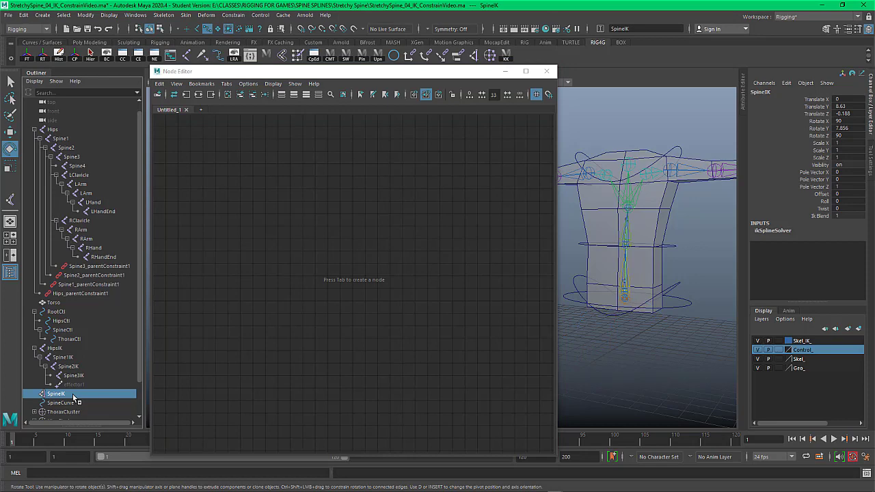
click(242, 96)
middle_drag(299, 234, 392, 200)
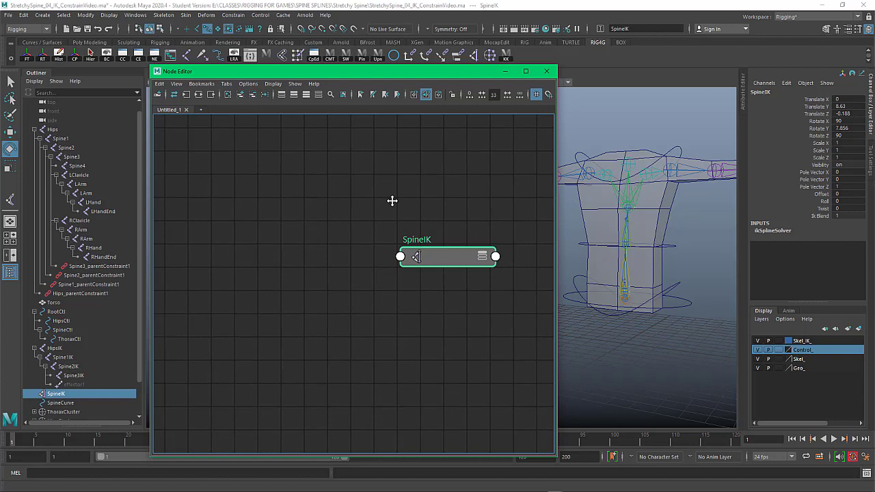
Add the HipsCtl and ThoraxCtl controls to the graph and remove their shape nodes, keeping both transforms and SpineIK
drag(676, 278, 689, 291)
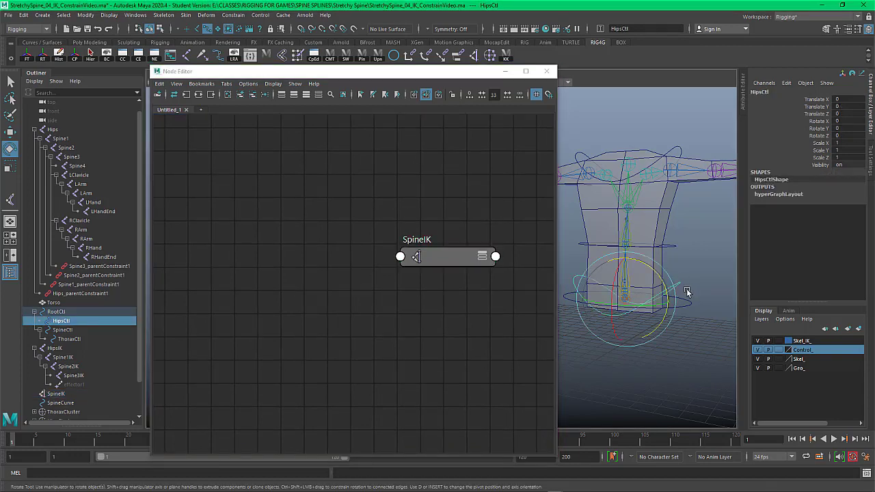
shift+click(677, 148)
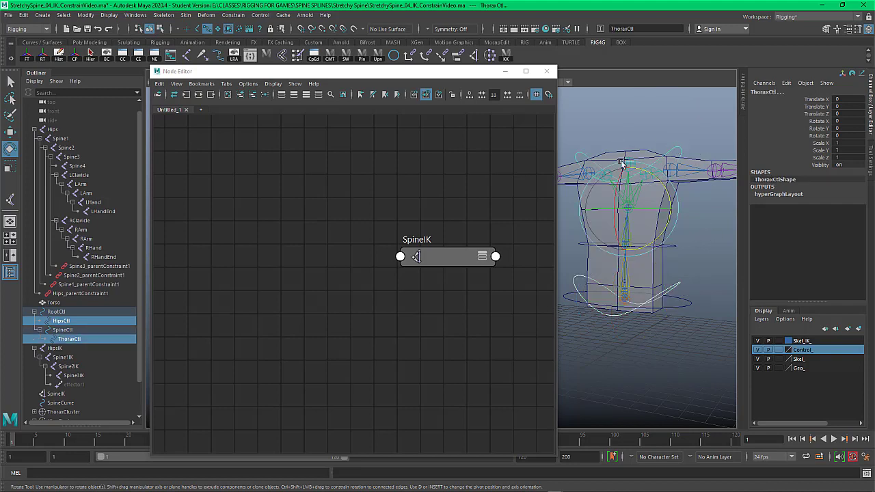
click(240, 95)
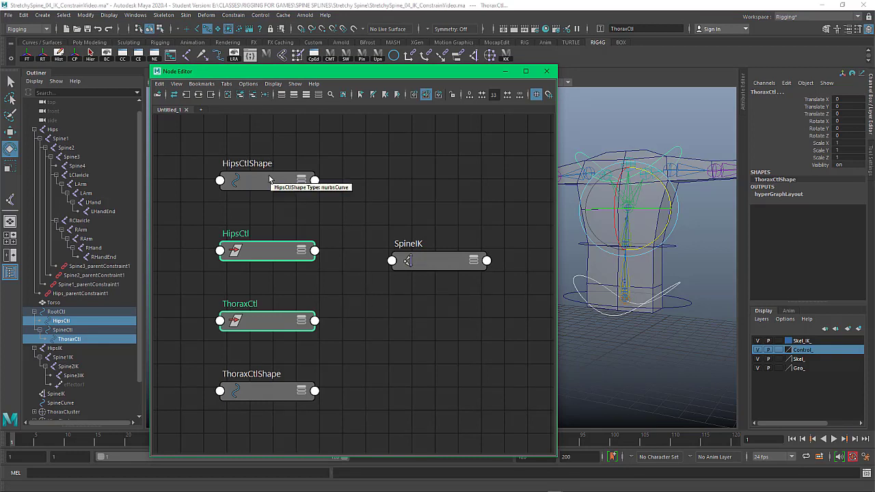
drag(264, 210, 438, 336)
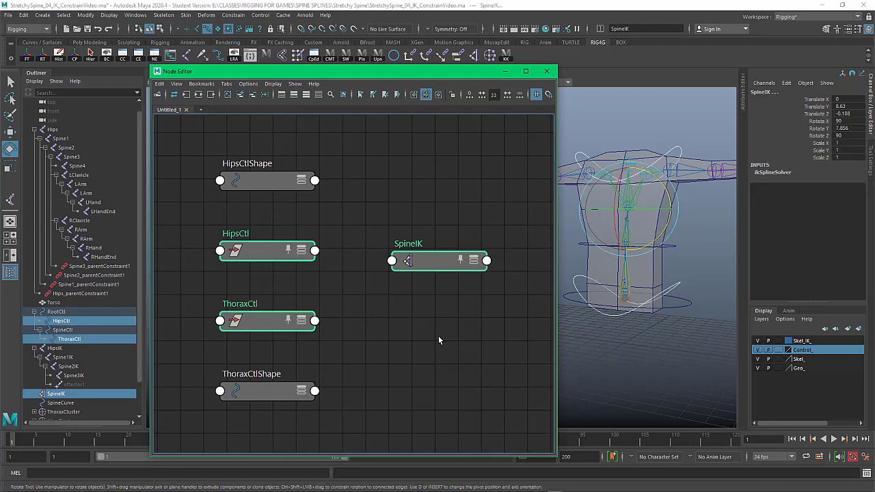
click(228, 94)
click(279, 197)
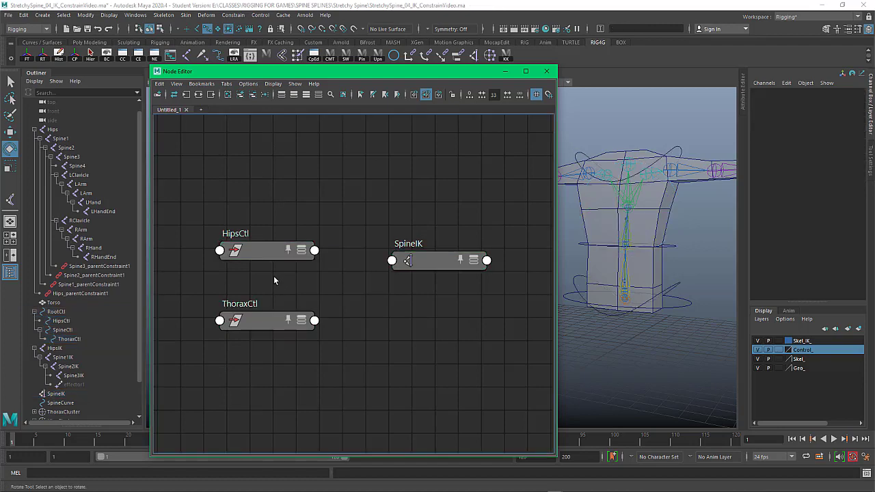
Arrange ThoraxCtl above HipsCtl with SpineIK beside them, and show the full attribute lists of all three nodes
drag(260, 333, 253, 183)
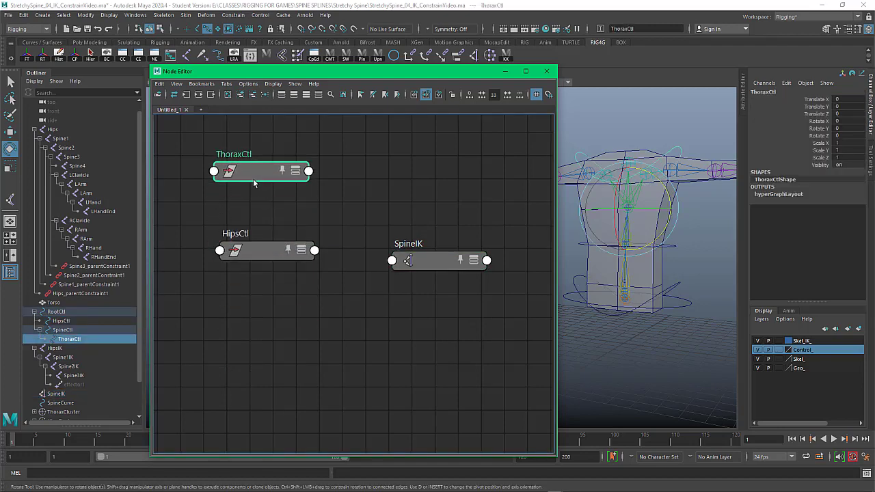
drag(256, 251, 253, 314)
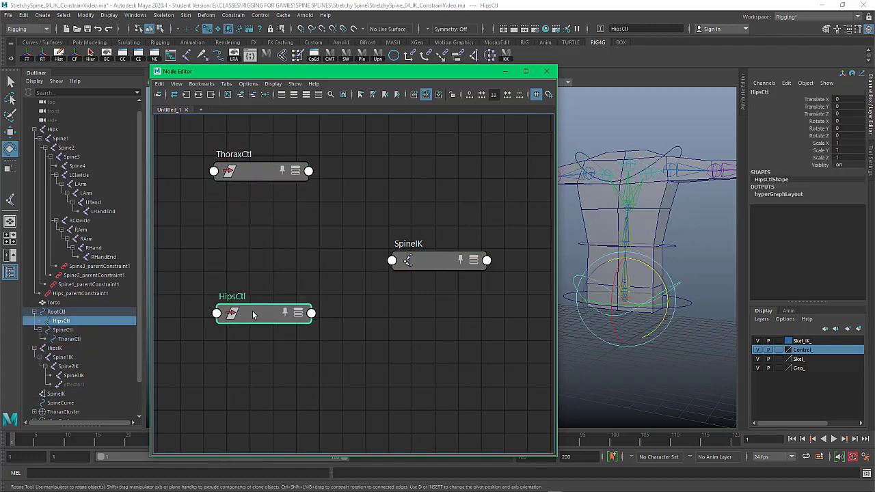
key(3)
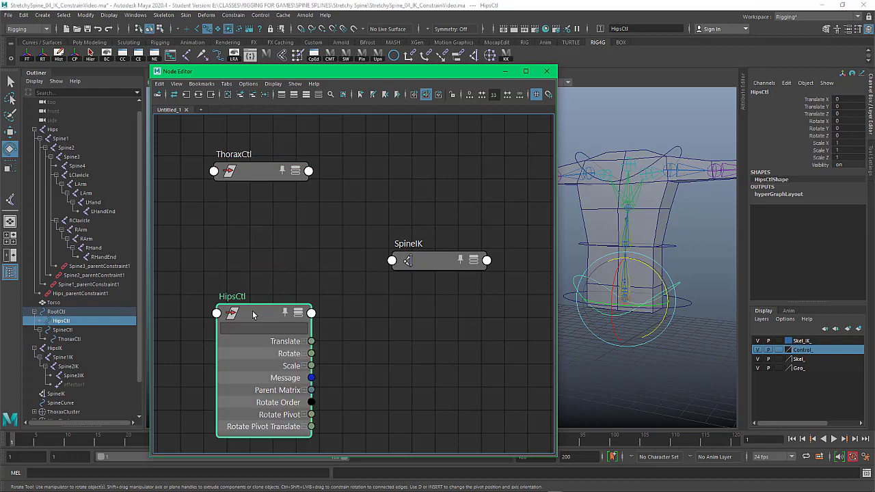
click(262, 170)
key(3)
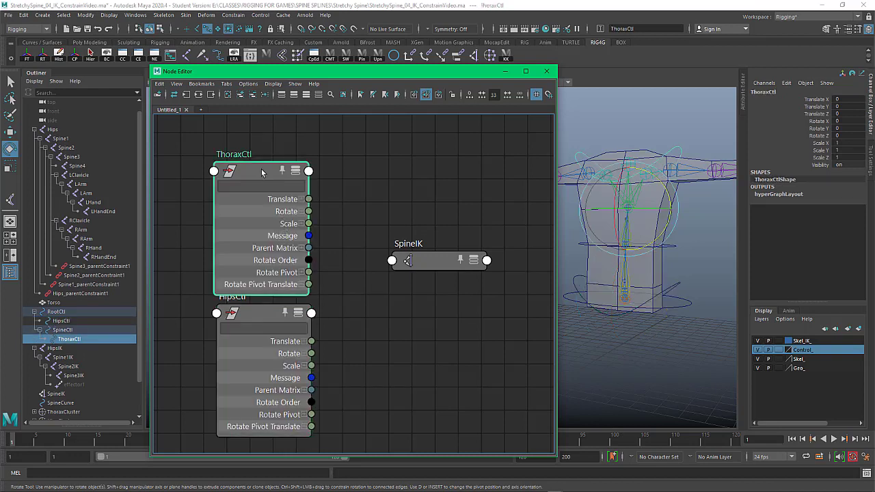
drag(264, 171, 267, 145)
drag(448, 262, 439, 146)
key(3)
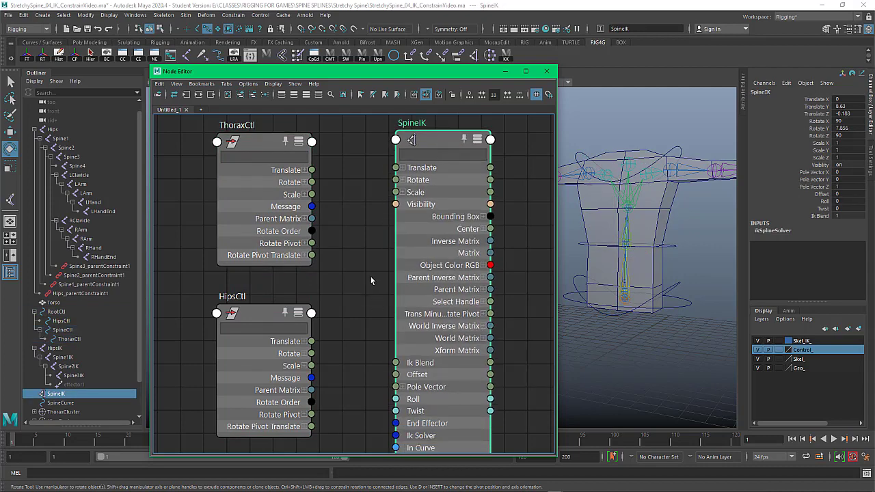
Move the ThoraxCtl and HipsCtl nodes farther from SpineIK and expand HipsCtl's Rotate attribute into its X, Y and Z channels
alt+right_drag(372, 281, 345, 274)
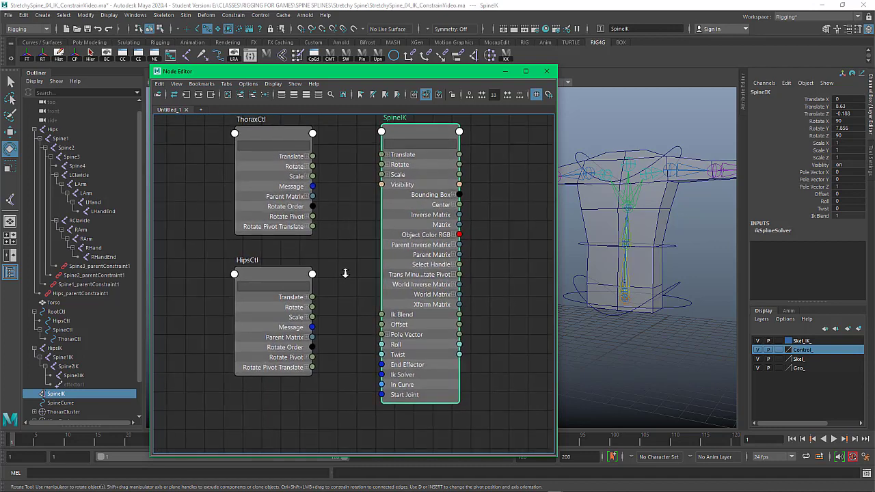
drag(282, 277, 277, 286)
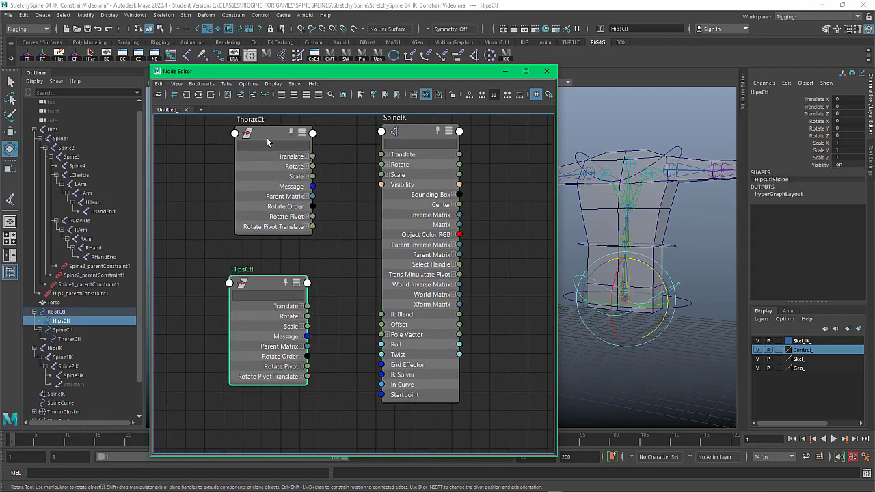
drag(266, 142, 235, 147)
drag(260, 287, 232, 284)
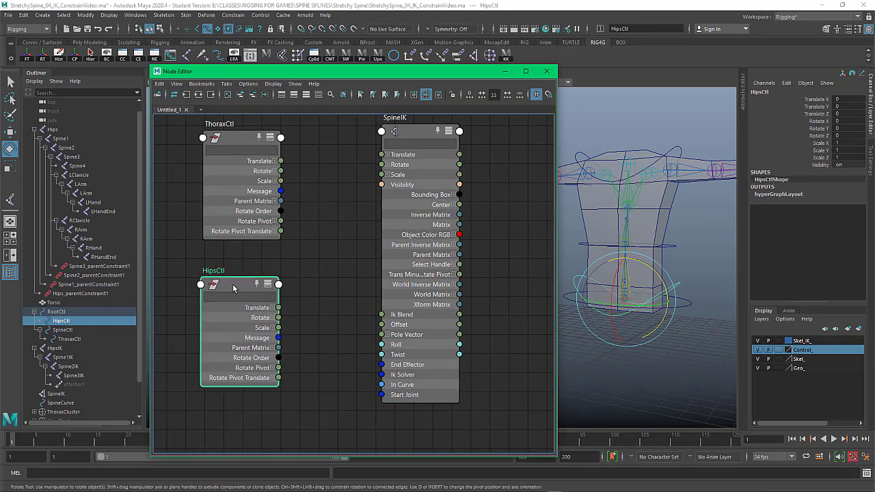
click(274, 319)
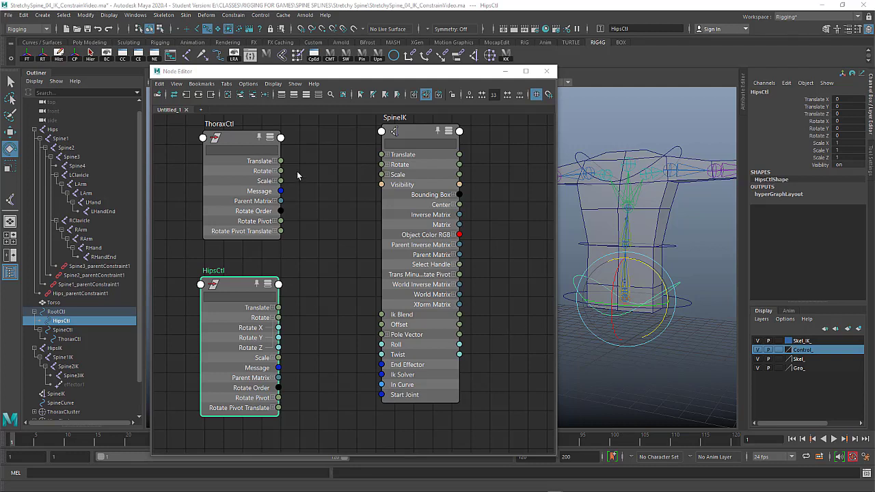
drag(250, 141, 245, 142)
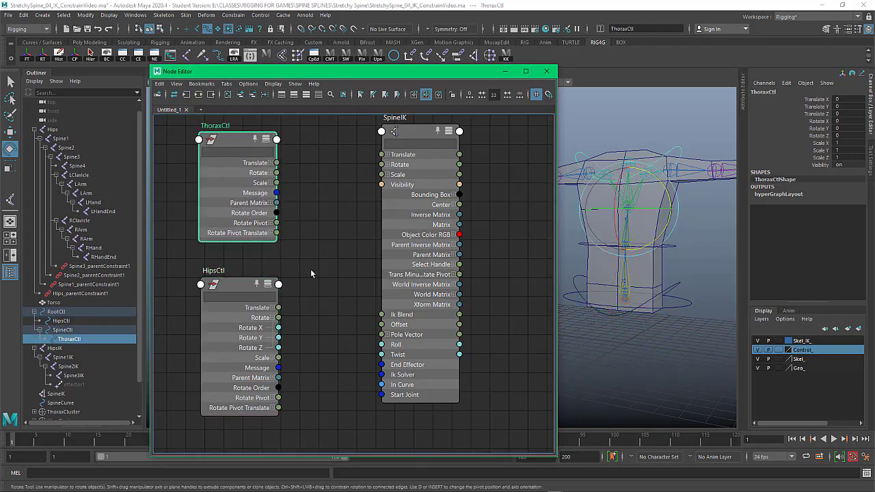
drag(229, 286, 227, 286)
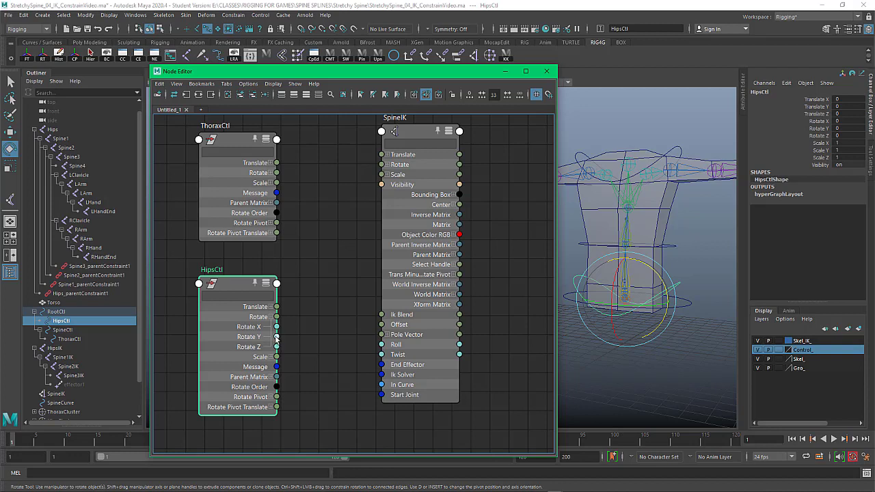
Test SpineIK's Roll attribute with a small negative value and undo the change
drag(276, 338, 387, 347)
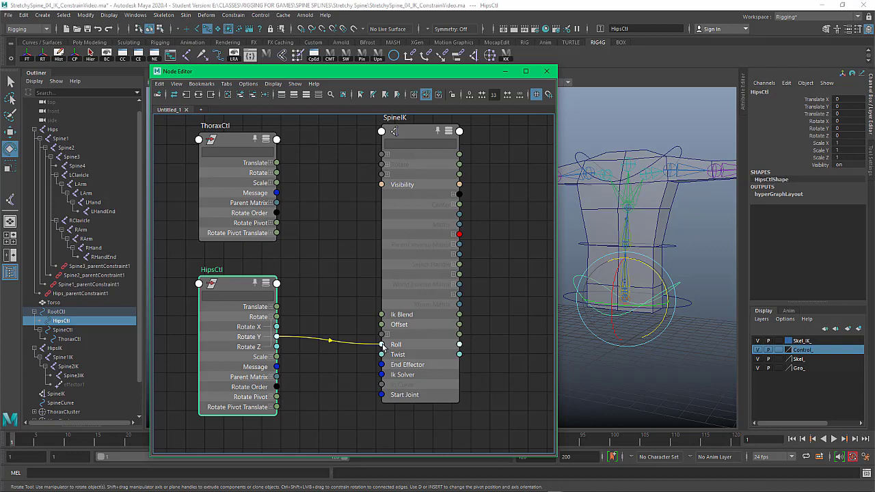
drag(383, 345, 349, 327)
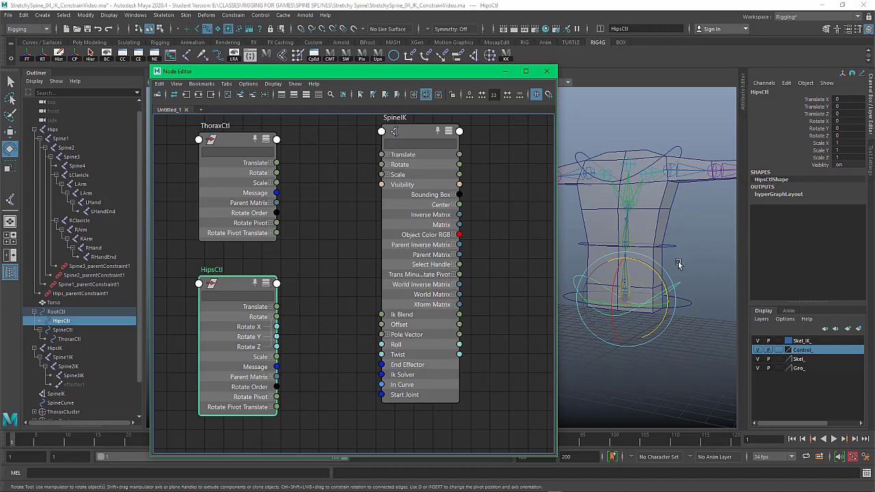
click(416, 131)
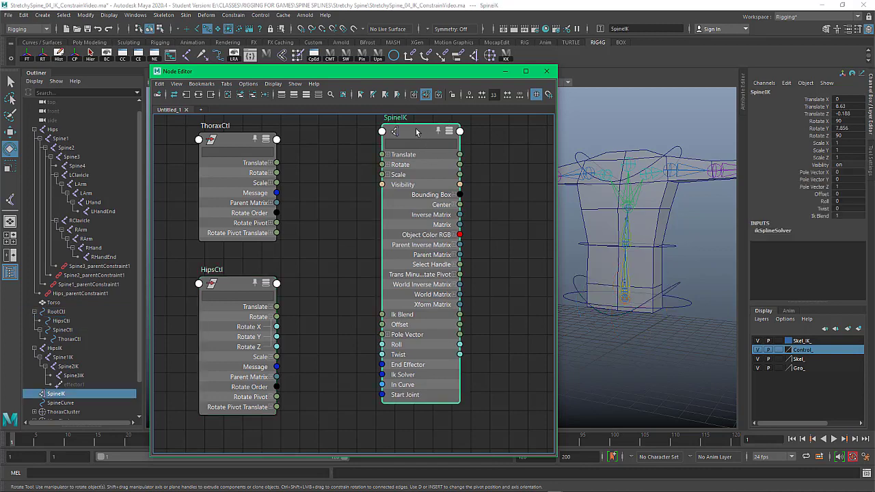
click(824, 201)
middle_drag(787, 213, 690, 206)
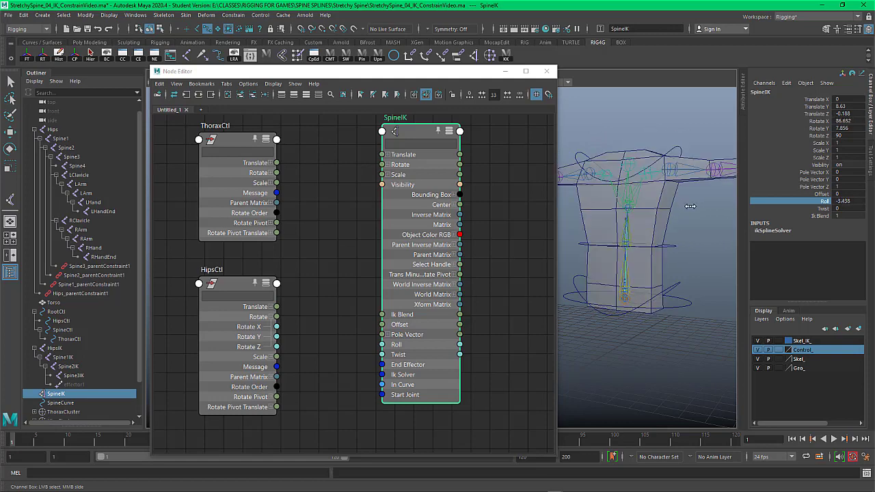
key(ctrl+z)
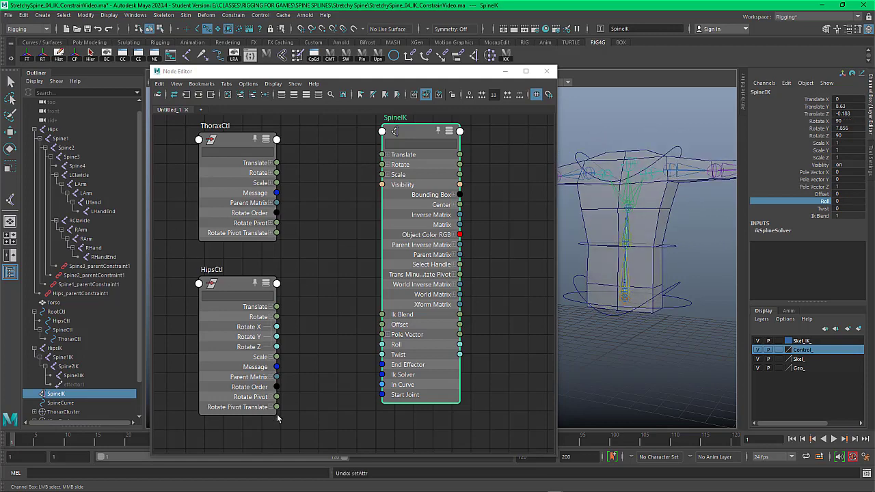
Connect HipsCtl's Rotate Y output to SpineIK's Roll input
drag(276, 337, 277, 338)
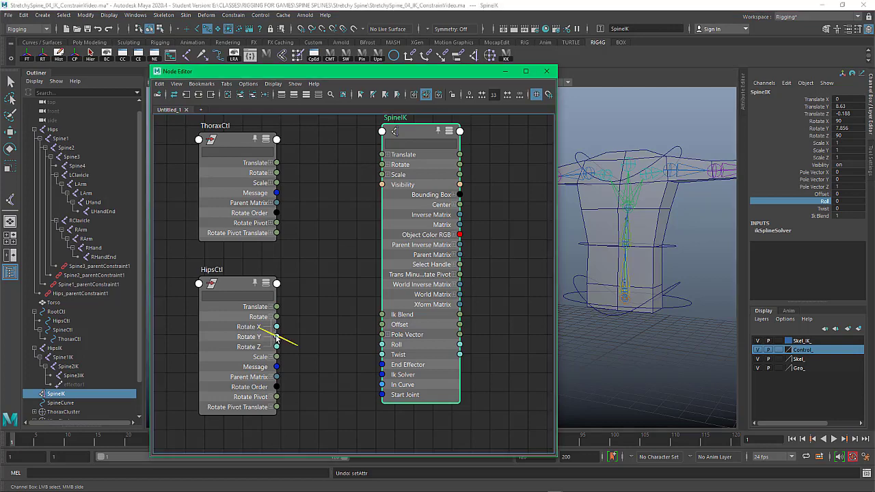
drag(340, 345, 381, 349)
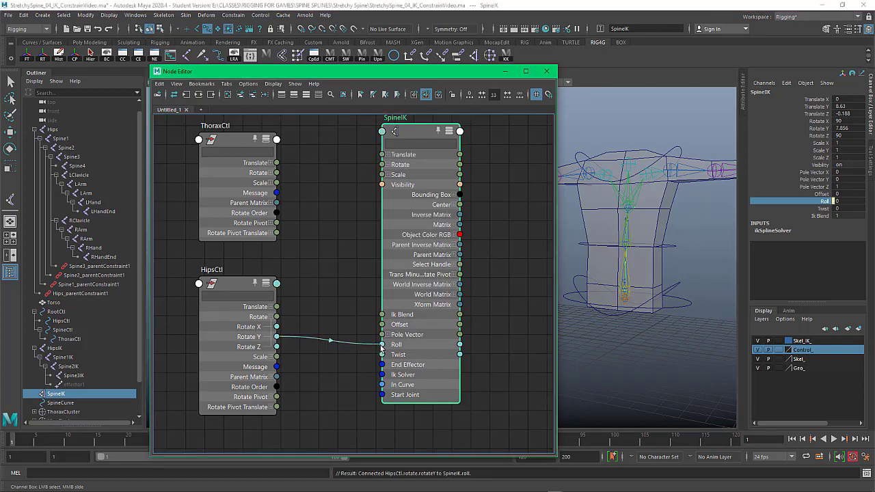
Test SpineIK's Twist attribute with a value of about -10.3 and undo the change
click(824, 209)
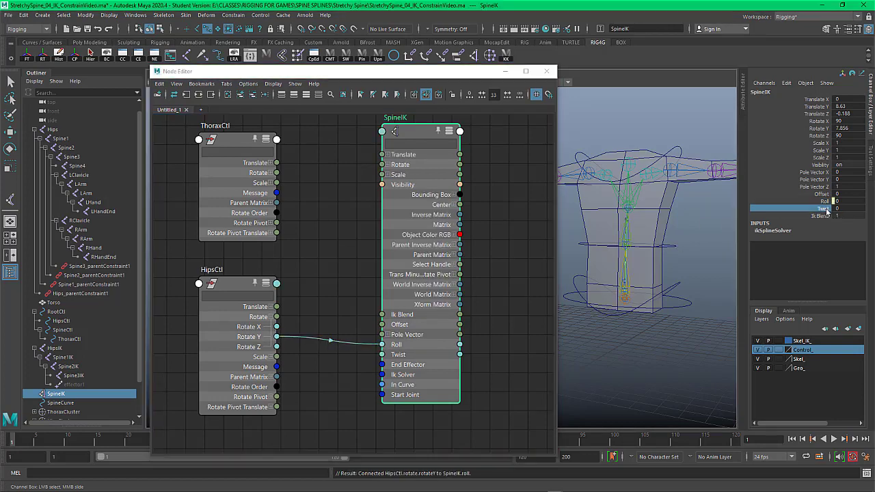
mouse_move(672, 219)
middle_down()
mouse_move(718, 221)
mouse_move(680, 222)
mouse_move(709, 223)
mouse_move(677, 221)
mouse_move(705, 220)
mouse_move(680, 215)
middle_up()
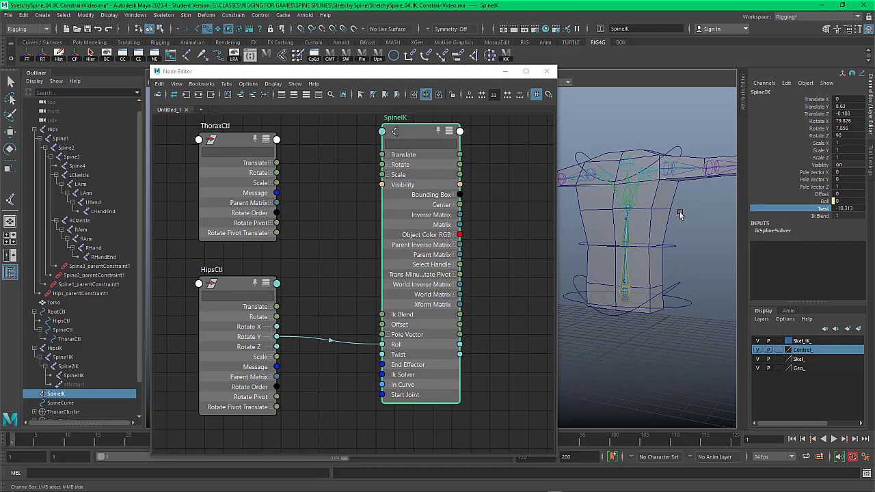
key(ctrl+z)
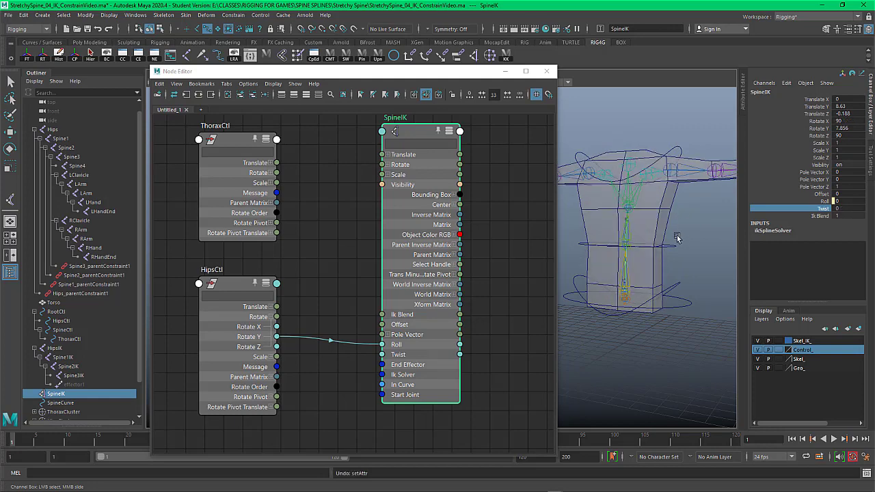
Spread the nodes out in the graph, with ThoraxCtl and HipsCtl stacked well apart from SpineIK
drag(225, 134, 211, 132)
alt+middle_drag(323, 202, 354, 225)
drag(448, 162, 473, 162)
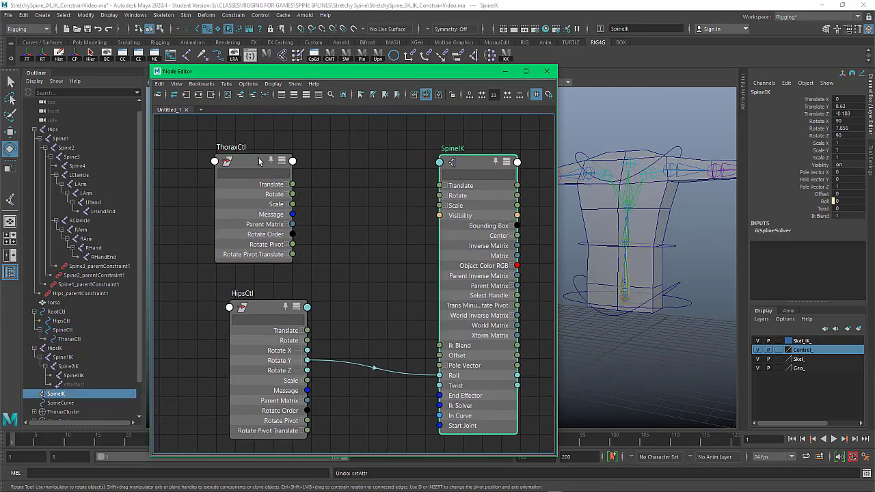
drag(249, 164, 228, 153)
drag(256, 310, 217, 301)
drag(220, 151, 215, 150)
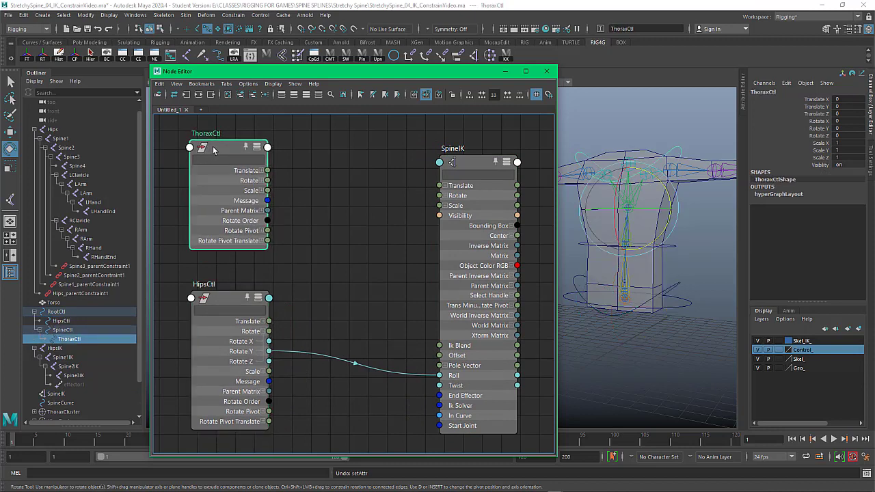
Expand ThoraxCtl's Rotate attribute and connect its Rotate Y output to SpineIK's Twist input
alt+middle_drag(371, 275, 346, 264)
mouse_move(346, 264)
alt+right_down()
mouse_move(326, 258)
mouse_move(346, 269)
alt+right_up()
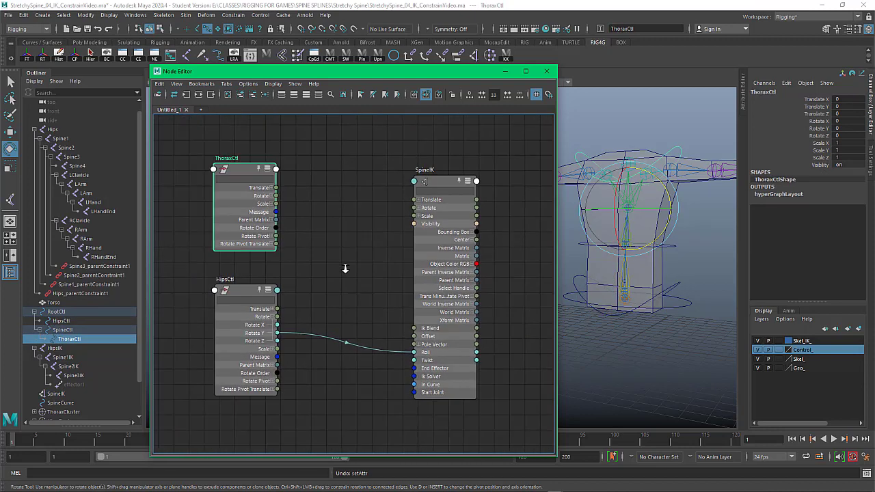
click(272, 196)
drag(277, 212, 414, 361)
Test the spine twist by rotating HipsCtl and ThoraxCtl around Y in turn, ending with HipsCtl at about -35
click(673, 290)
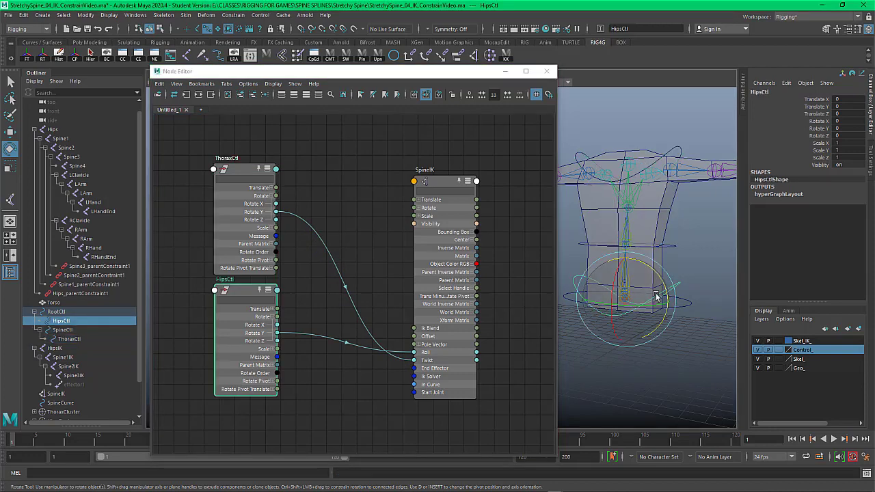
mouse_move(645, 306)
mouse_down()
mouse_move(619, 304)
mouse_move(640, 304)
mouse_up()
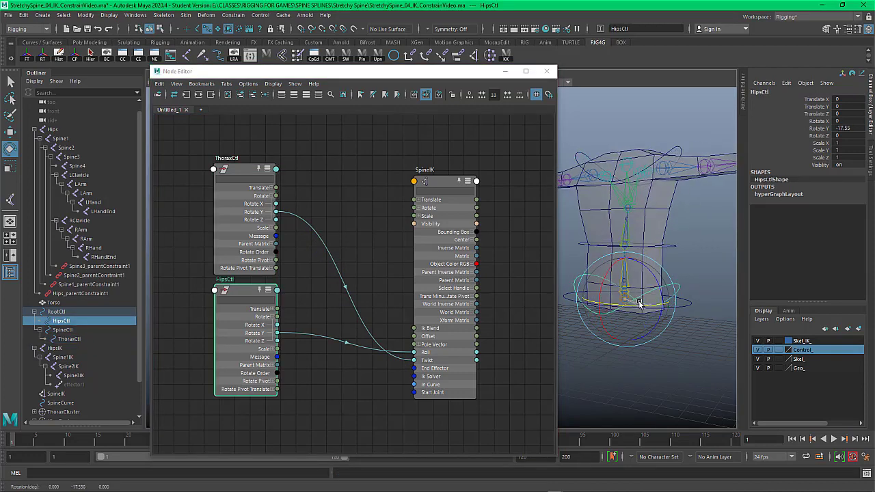
click(653, 212)
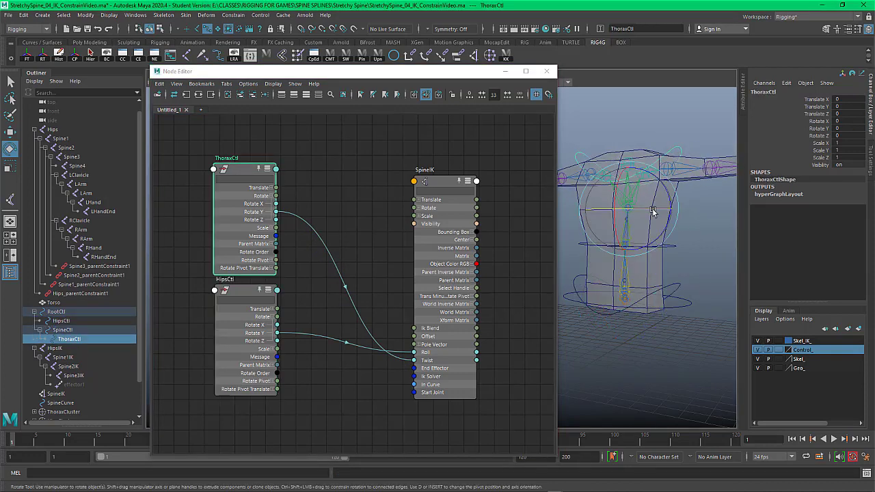
mouse_move(653, 212)
mouse_down()
mouse_move(608, 202)
mouse_move(667, 210)
mouse_up()
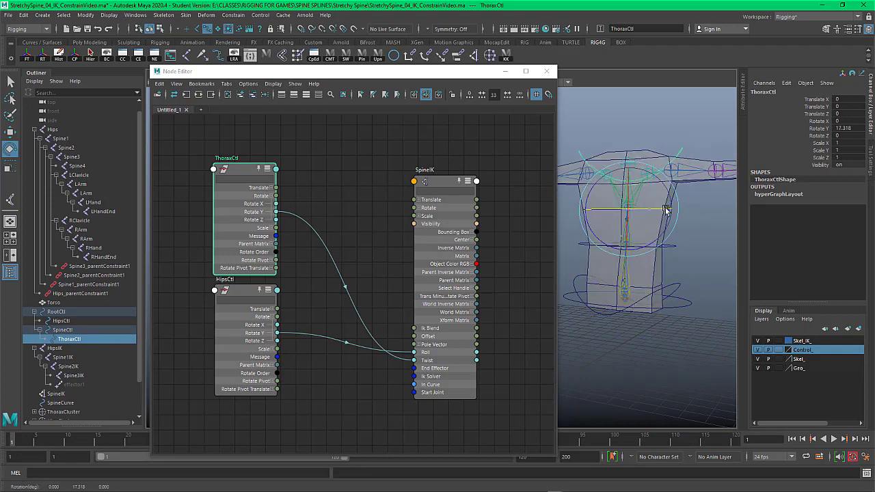
click(678, 288)
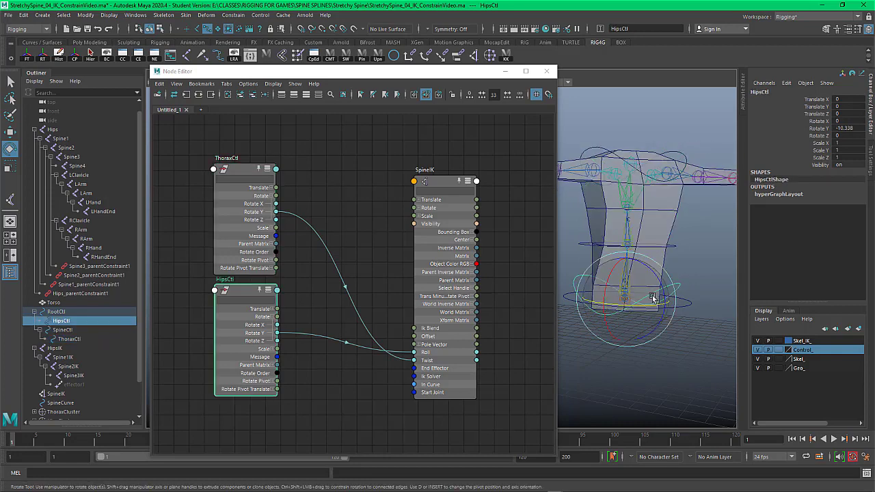
drag(653, 299, 629, 303)
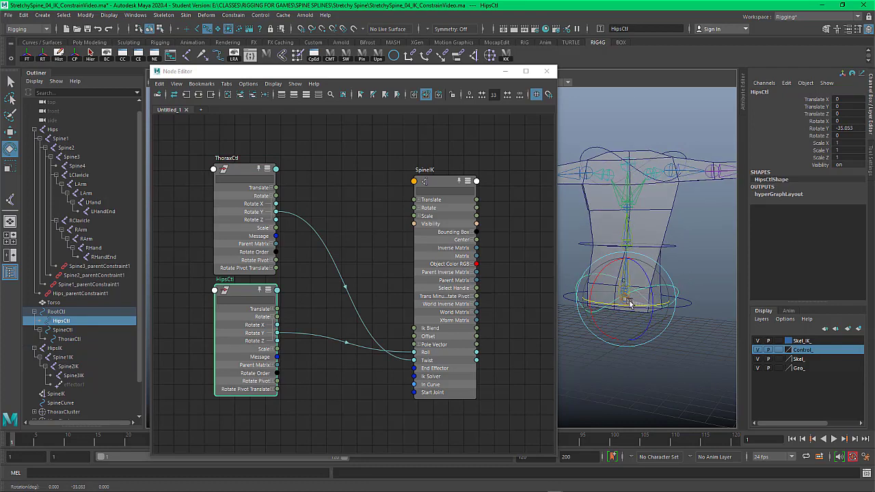
Reset the Rotate Y values of ThoraxCtl and HipsCtl to 0
click(356, 181)
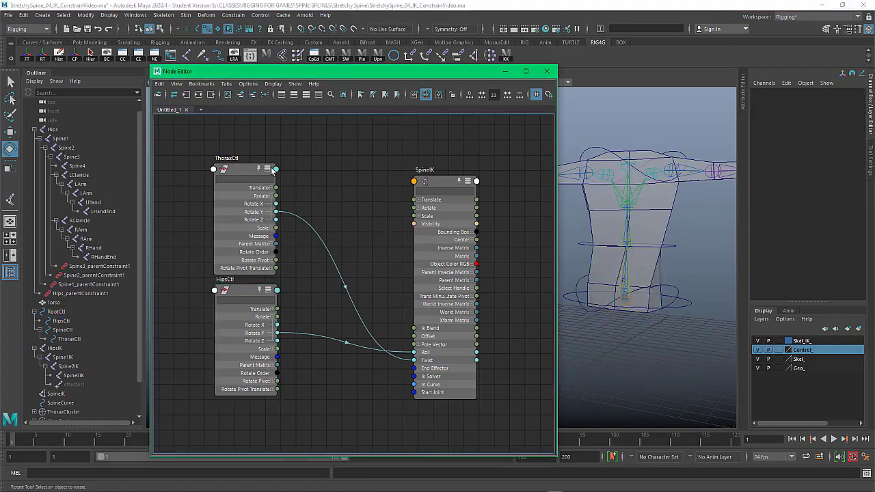
click(233, 168)
click(836, 128)
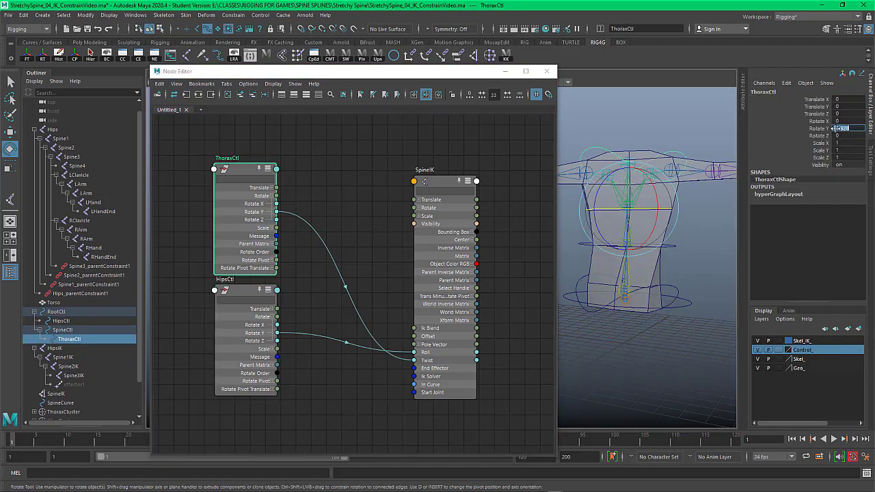
key(Return)
click(270, 292)
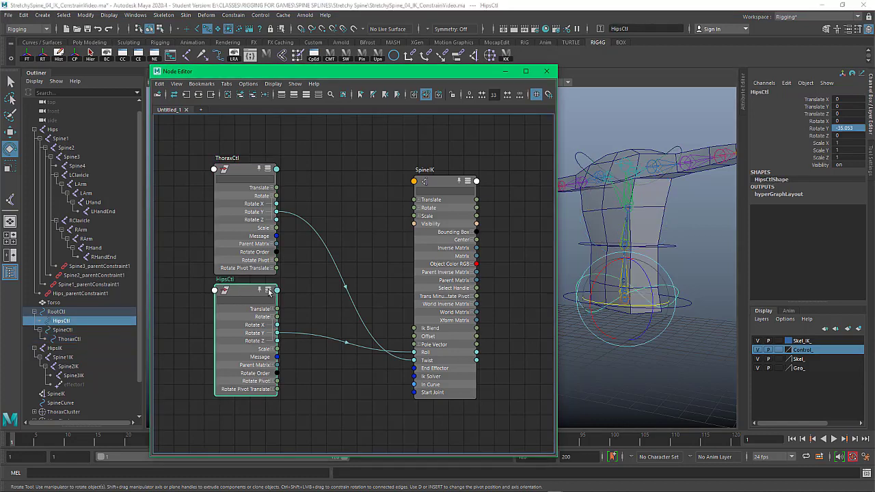
click(848, 121)
click(850, 128)
text(0)
key(Return)
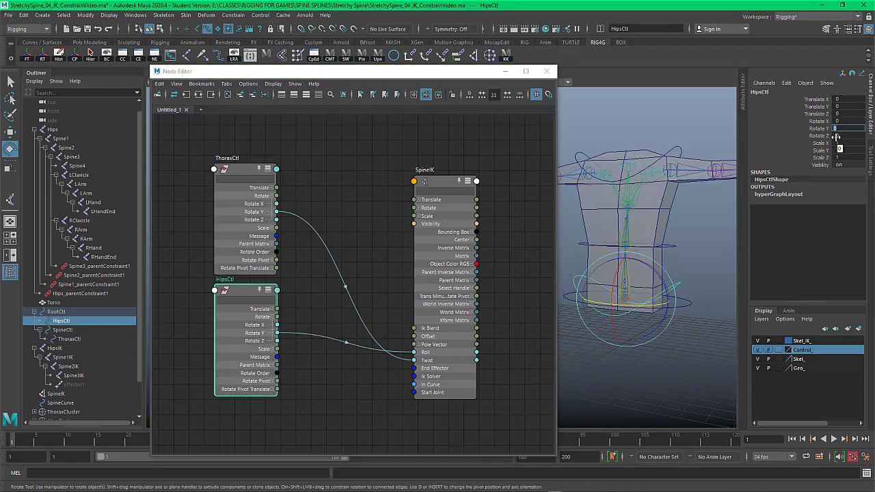
Shift SpineIK away from the control nodes and add a multiplyDivide node between them, showing its attributes with Input 1 expanded
drag(446, 183, 469, 171)
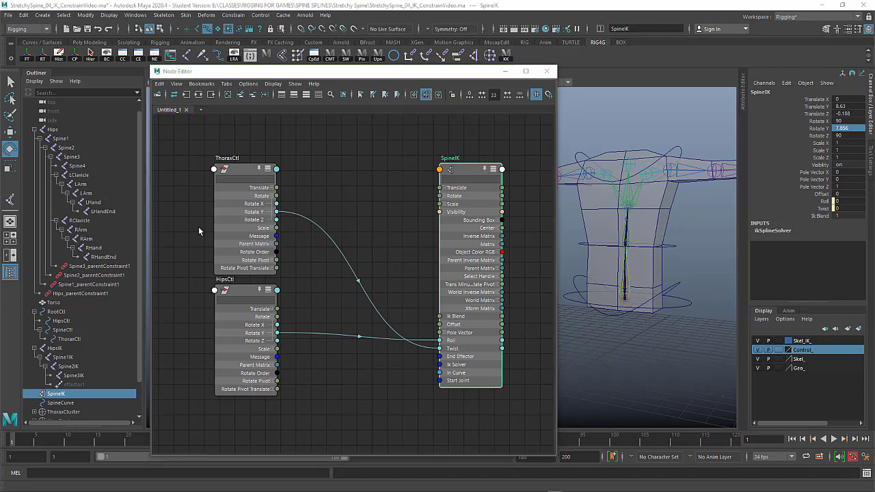
click(335, 168)
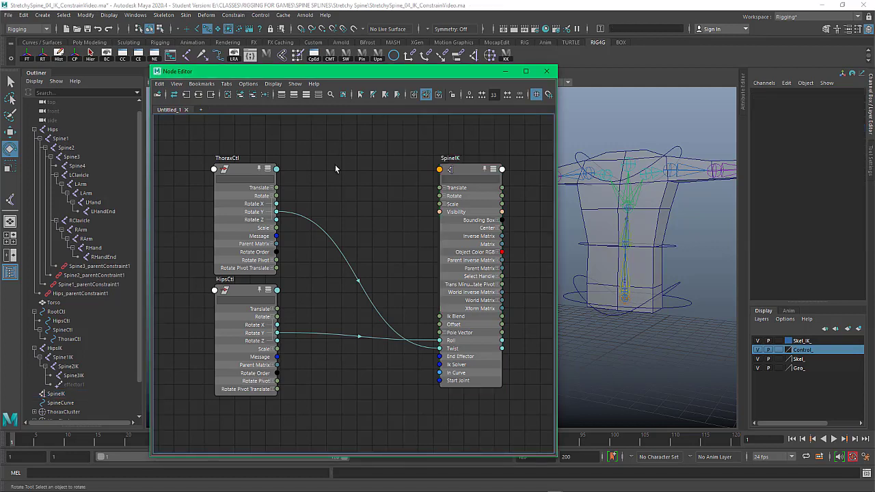
key(Tab)
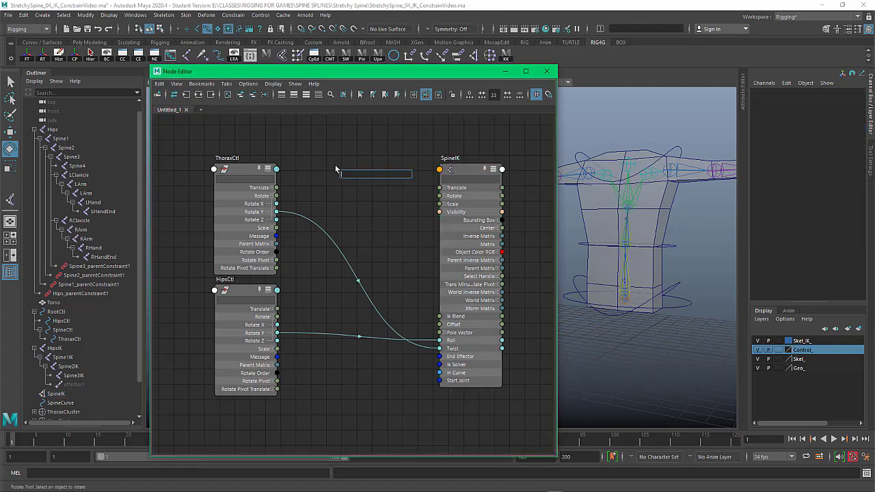
text(mult)
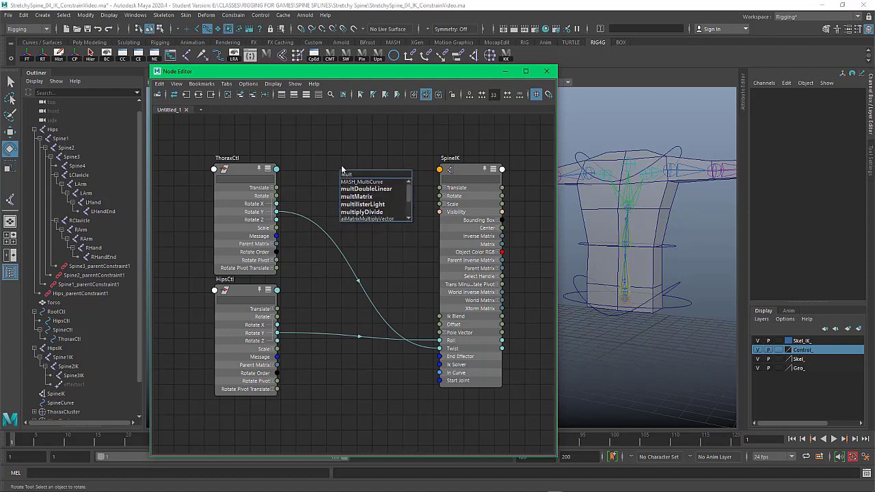
key(Down)
key(Down)
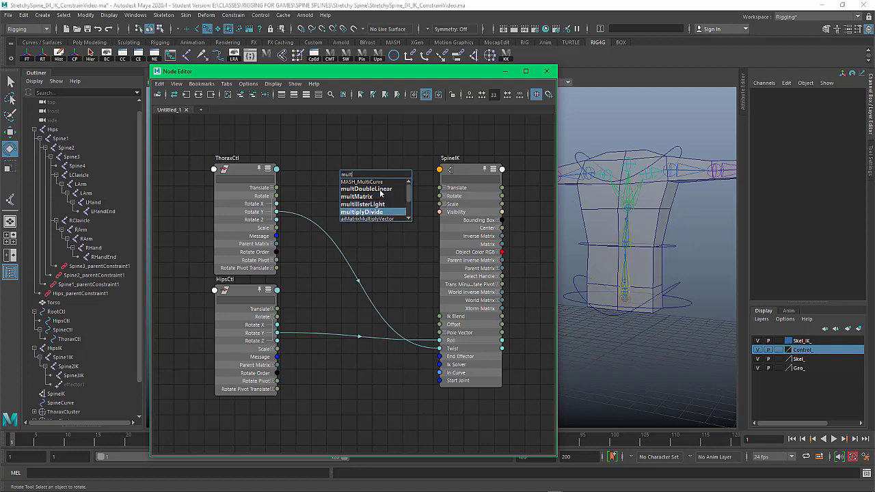
key(Return)
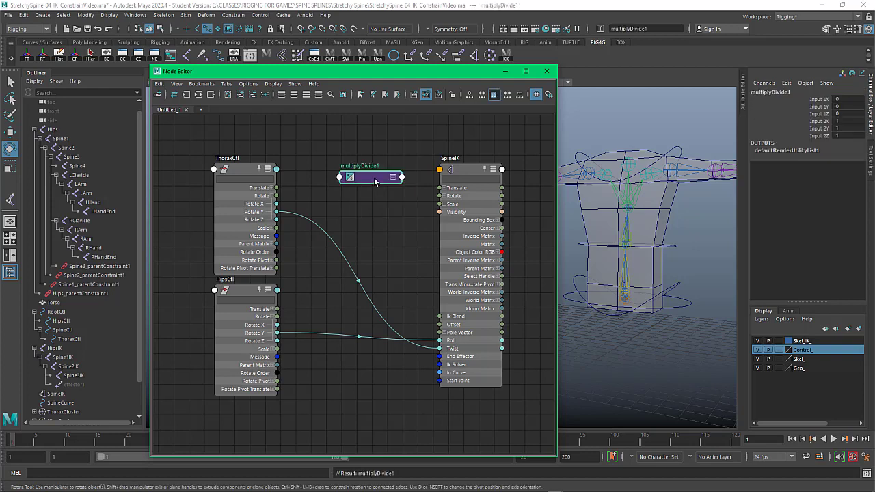
key(3)
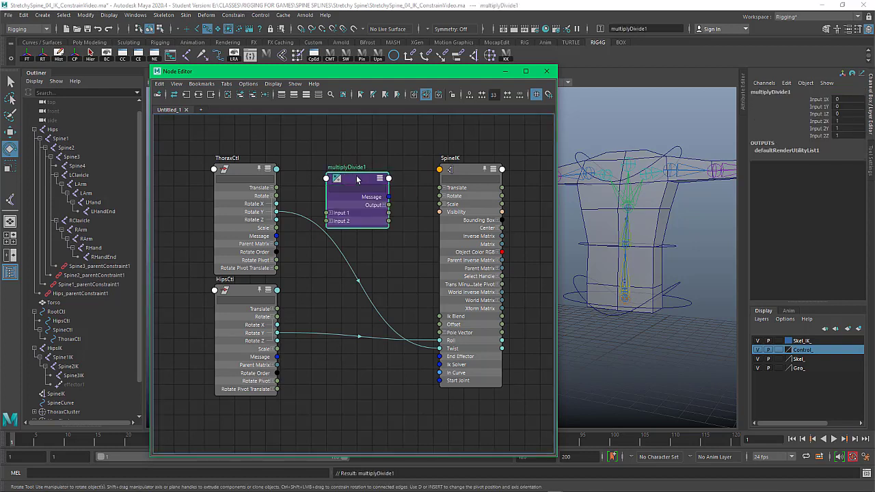
click(331, 213)
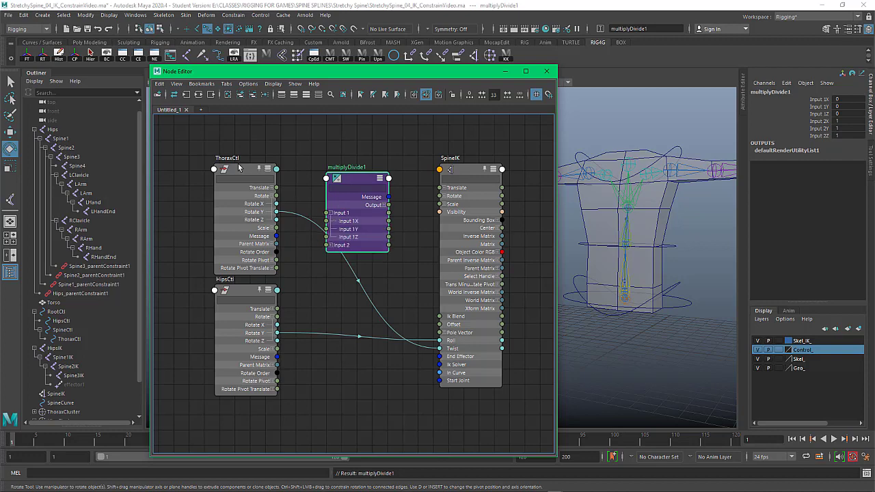
Move SpineIK farther from the controls and place the multiplyDivide node beside ThoraxCtl, leaving room for another node
drag(465, 169, 510, 169)
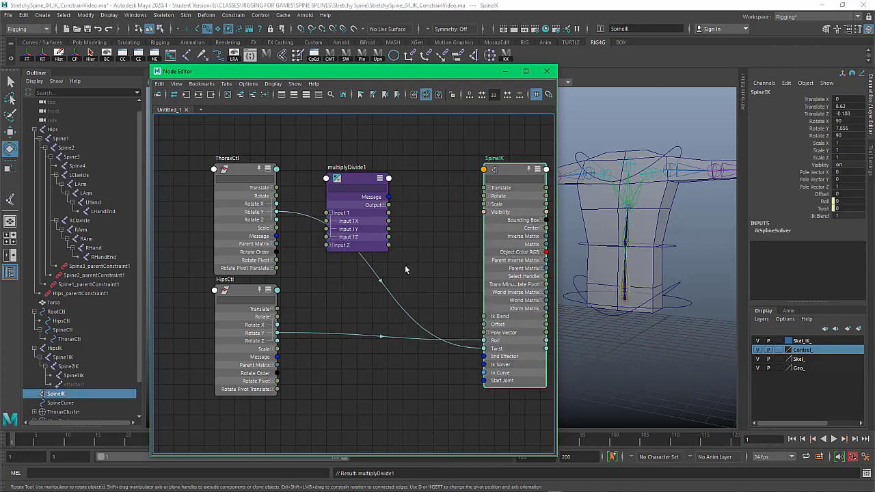
scroll(353, 261, up, 2)
scroll(328, 253, down, 5)
scroll(296, 232, up, 2)
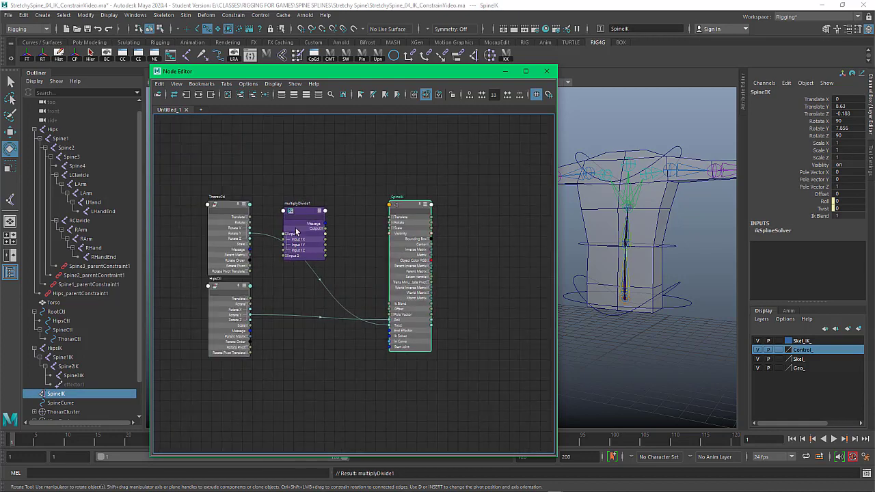
drag(301, 215, 296, 206)
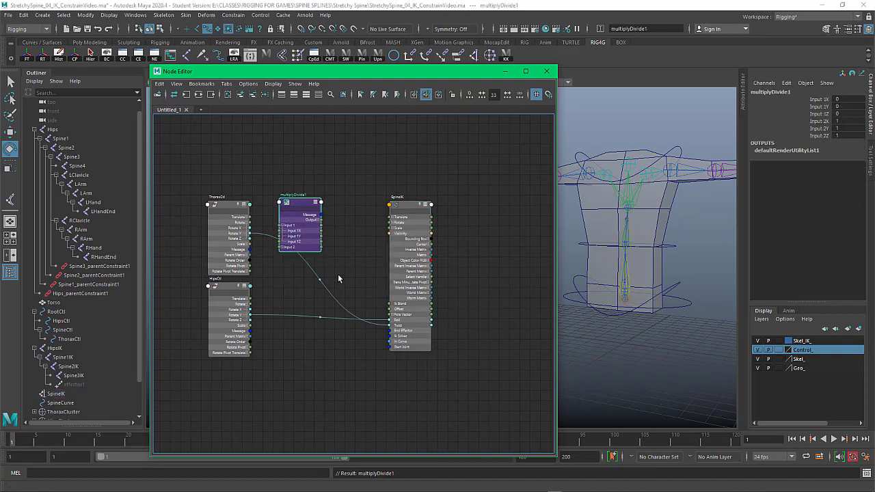
scroll(338, 279, up, 2)
drag(421, 207, 459, 217)
scroll(365, 205, up, 1)
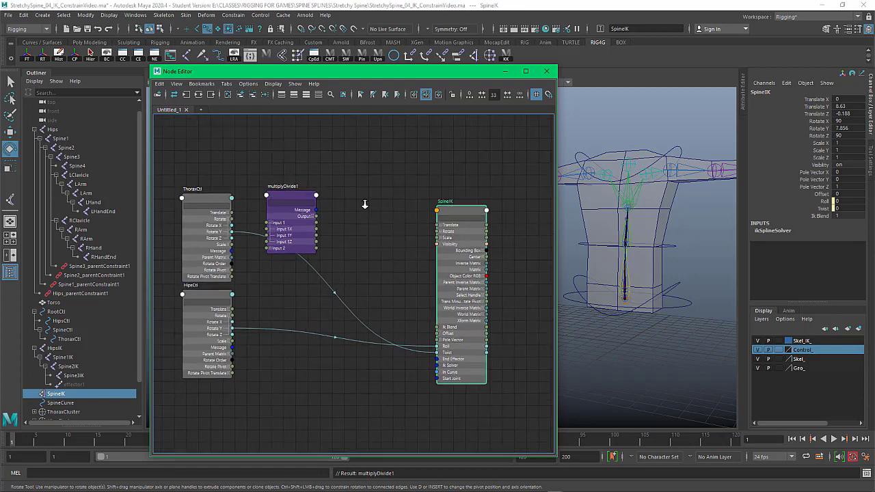
Add a plusMinusAverage node between the multiplyDivide node and SpineIK and display its attributes
scroll(366, 205, up, 1)
key(Tab)
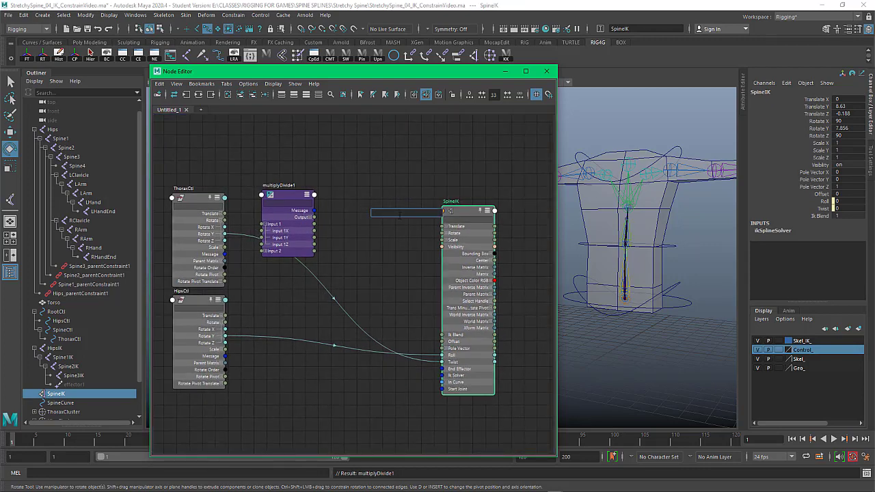
text(plus)
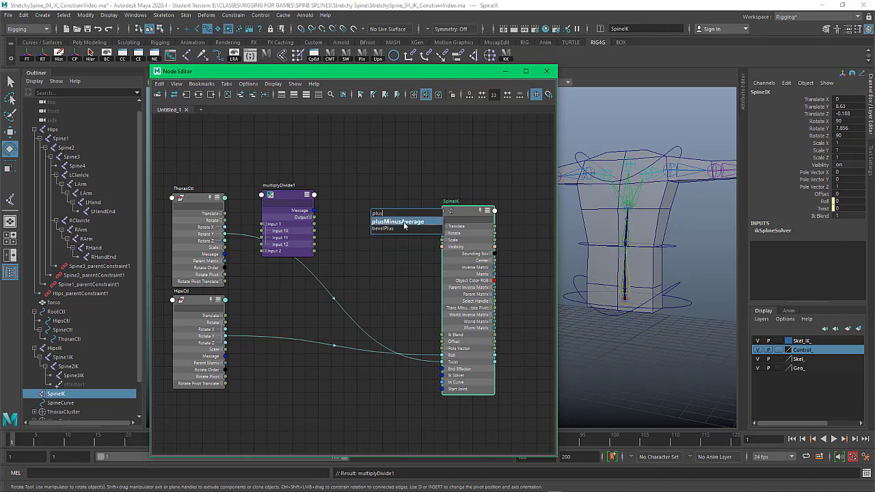
click(404, 222)
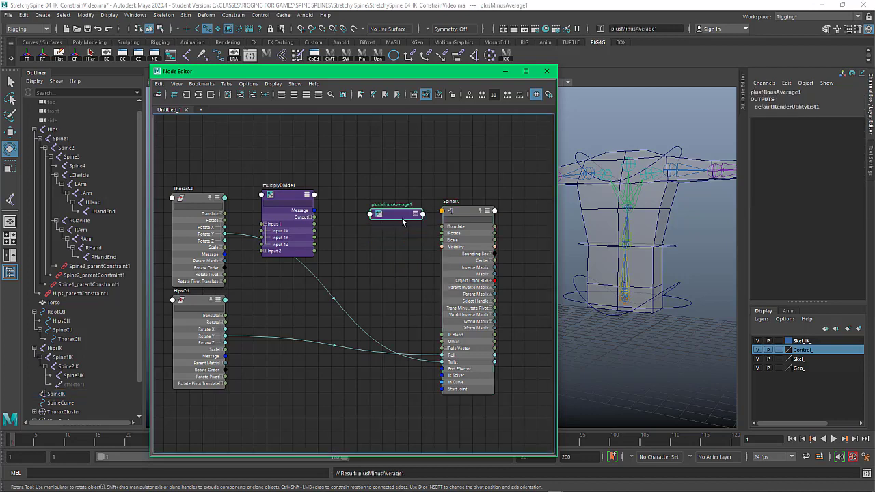
drag(397, 214, 366, 196)
key(3)
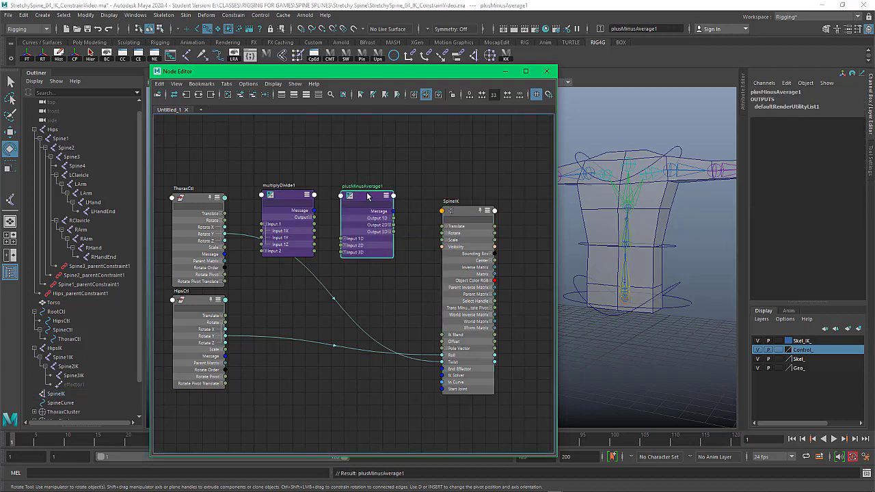
Rename the multiplyDivide node as multiplyDivideSpine
click(279, 197)
double_click(295, 188)
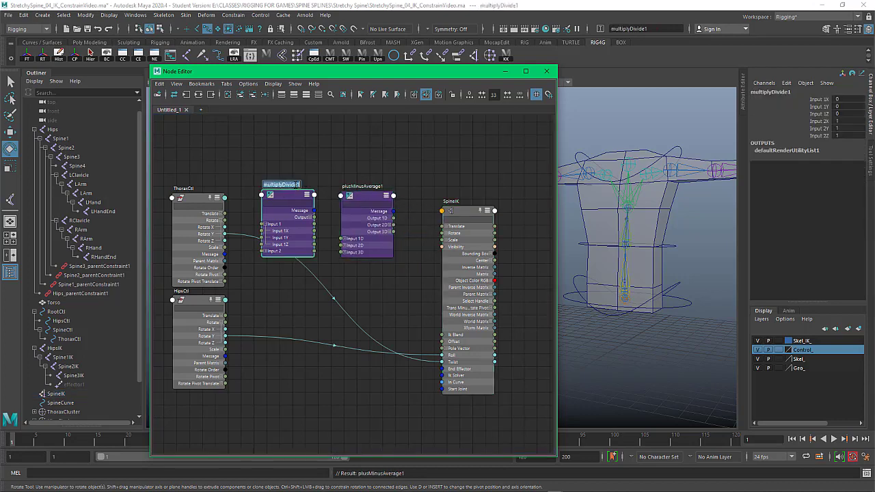
key(Right)
key(BackSpace)
text(Spine)
key(Return)
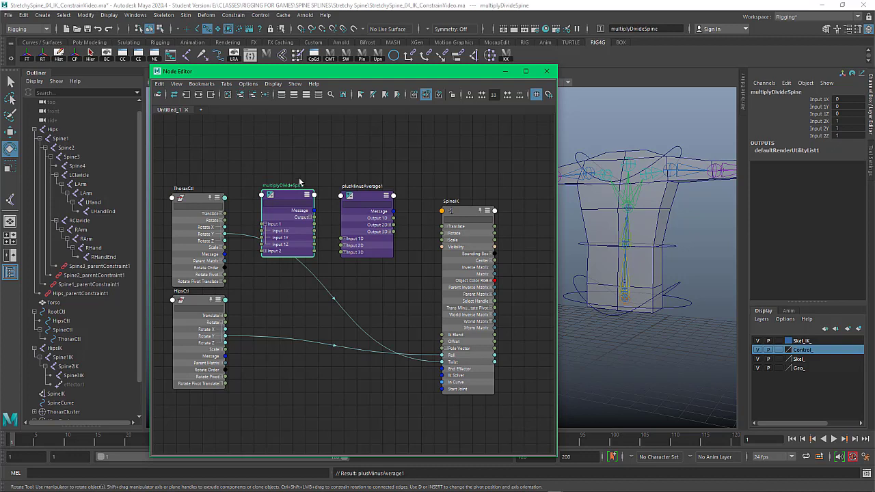
Rename the plusMinusAverage node as plusMinusAverageSpine
double_click(363, 188)
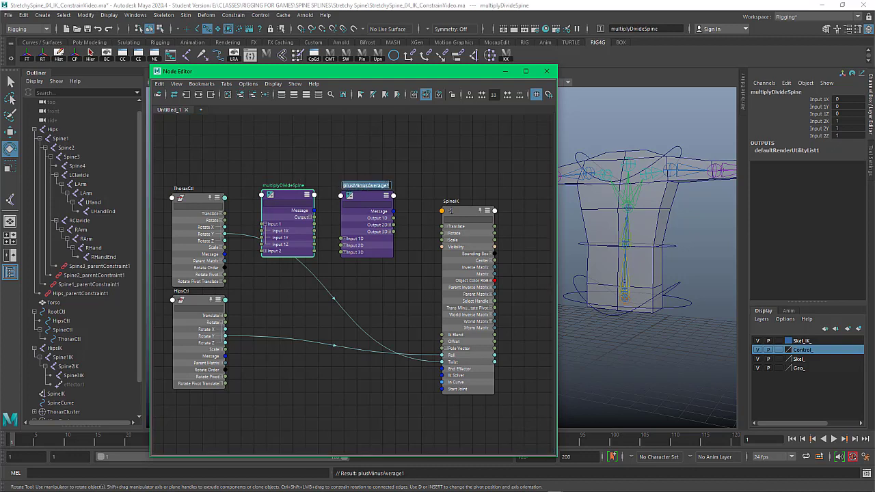
key(Right)
text(Spine)
key(Return)
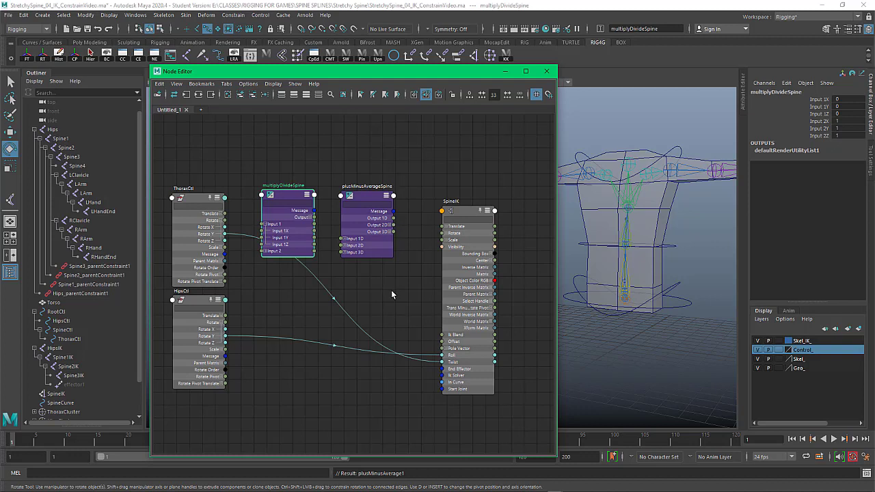
Spread the nodes out, widening the vertical gap between ThoraxCtl and HipsCtl and raising both utility nodes slightly
drag(280, 197, 290, 177)
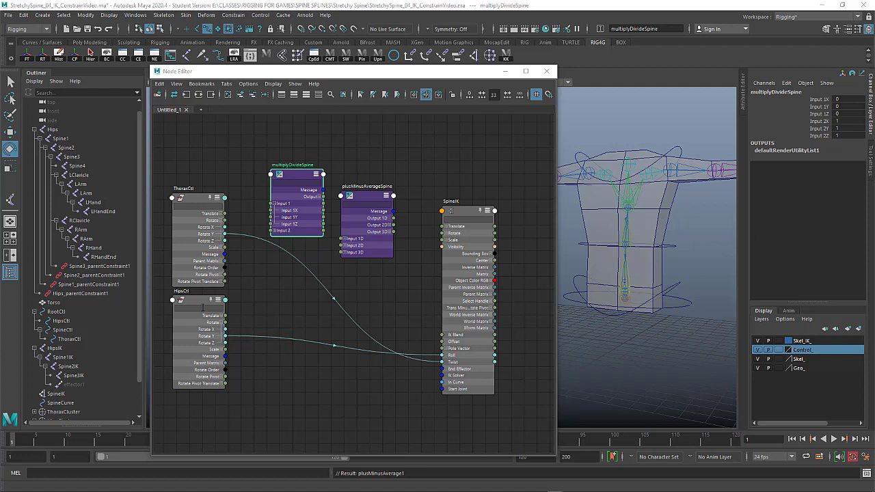
drag(199, 303, 199, 322)
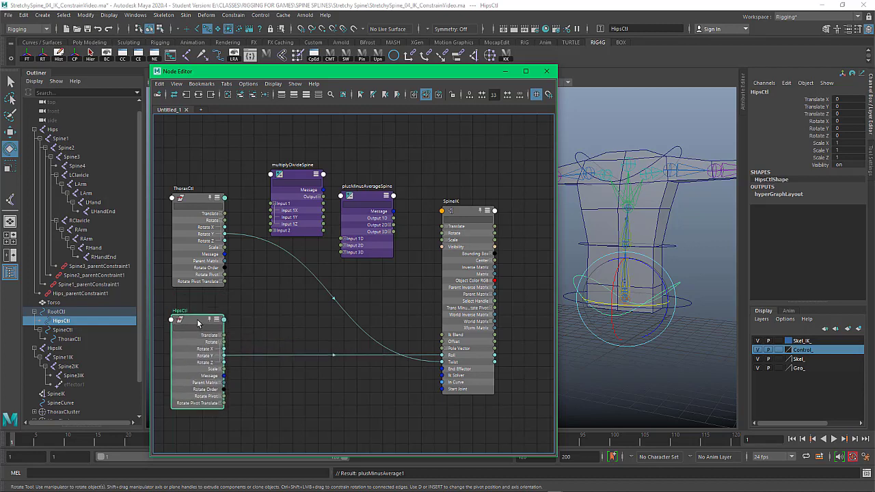
drag(198, 197, 199, 183)
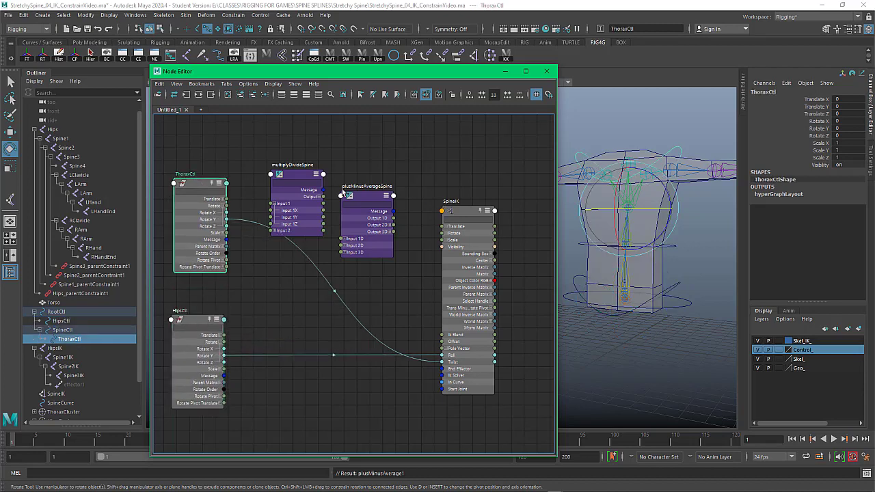
drag(363, 200, 370, 191)
Lower multiplyDivideSpine to the gap between the two controls and connect HipsCtl's Rotate Y output to its Input 1X
drag(307, 178, 305, 236)
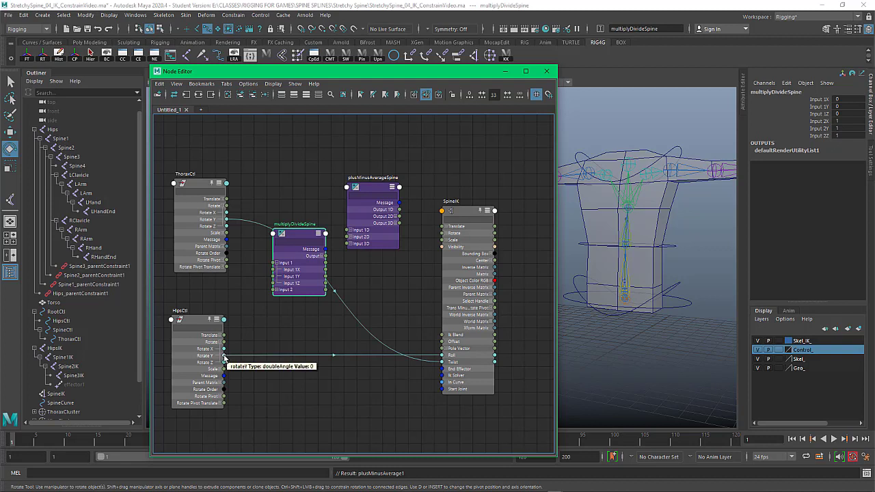
drag(224, 356, 274, 270)
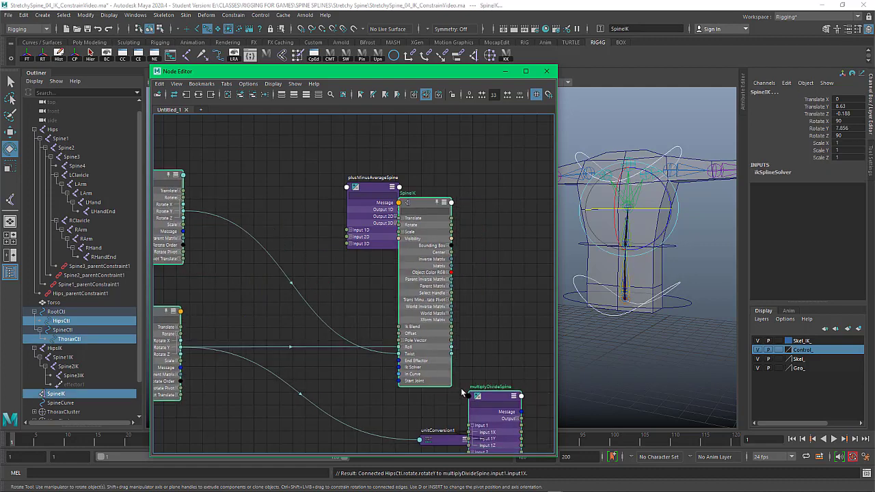
Move multiplyDivideSpine and unitConversion1 between the two controls and SpineIK, with plusMinusAverageSpine raised to their upper right in the graph
click(525, 320)
drag(533, 390, 305, 175)
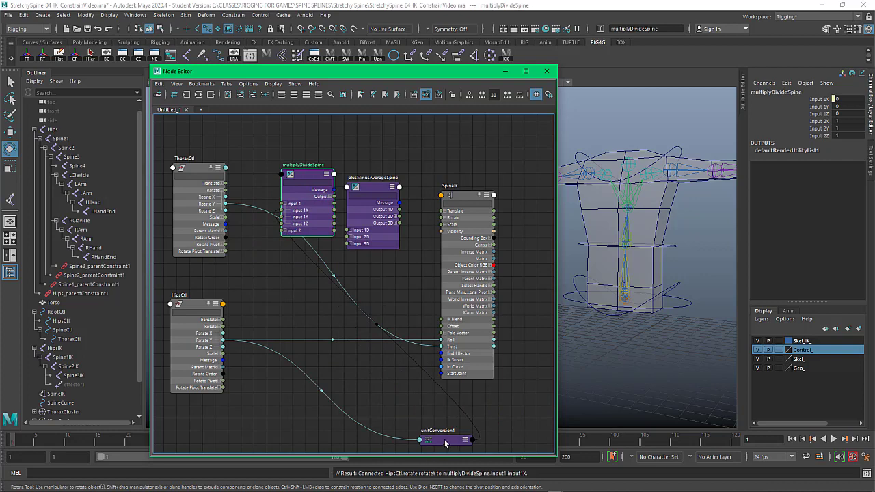
drag(444, 440, 262, 290)
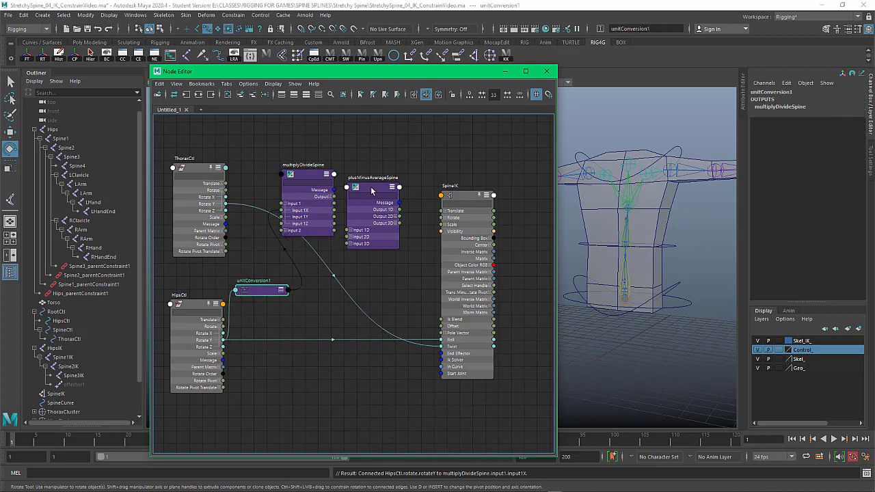
drag(371, 191, 368, 141)
drag(320, 173, 316, 180)
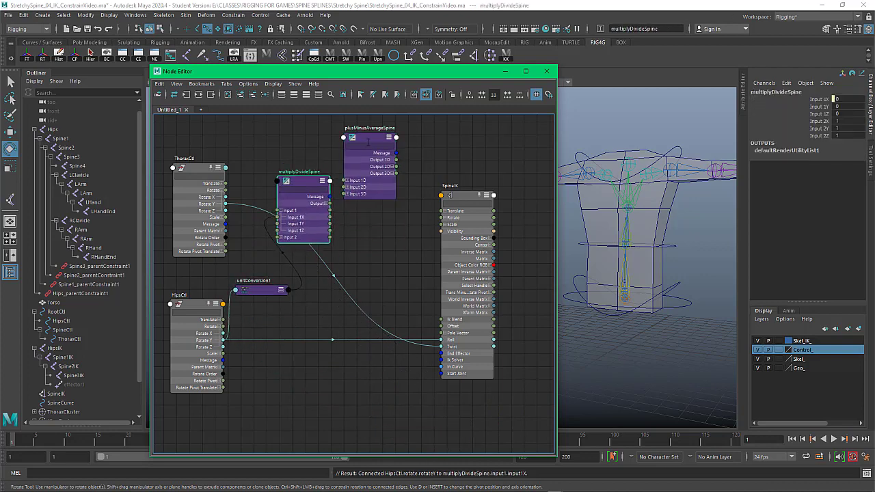
drag(368, 141, 395, 147)
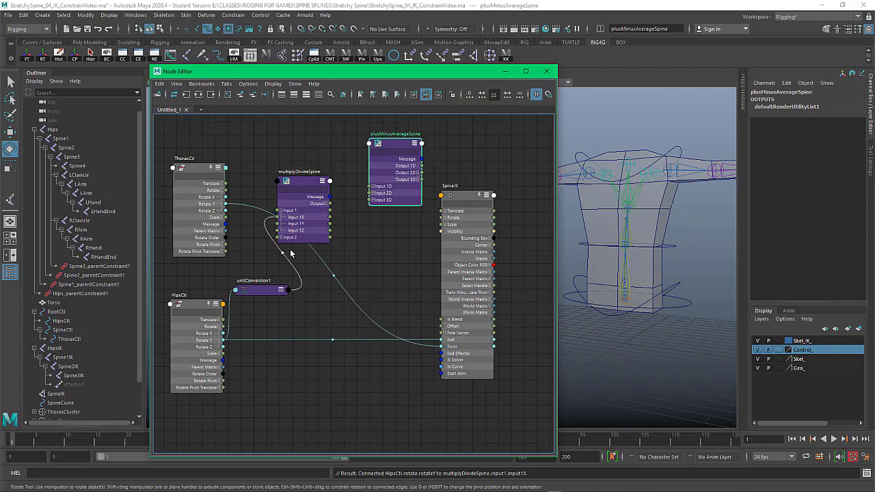
drag(305, 184, 306, 197)
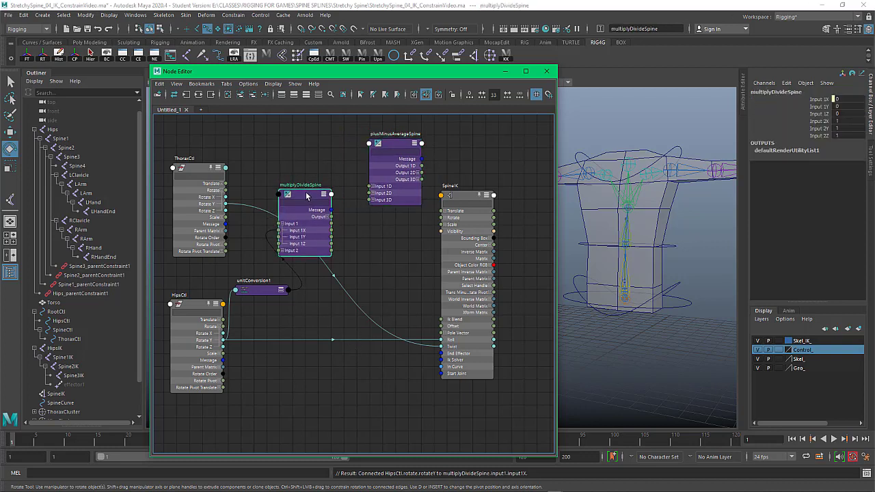
Expand plusMinusAverageSpine's Input 1D and connect ThoraxCtl's Rotate Y output to Input 1D[0]
click(373, 186)
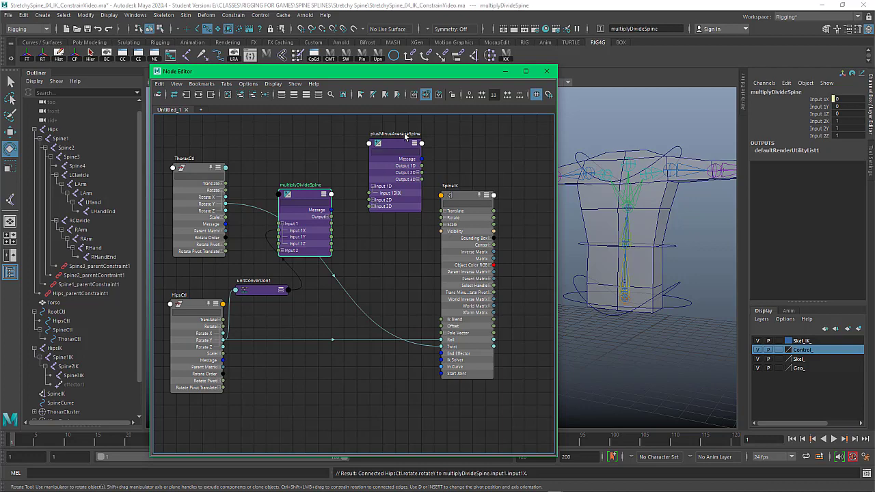
drag(399, 146, 393, 141)
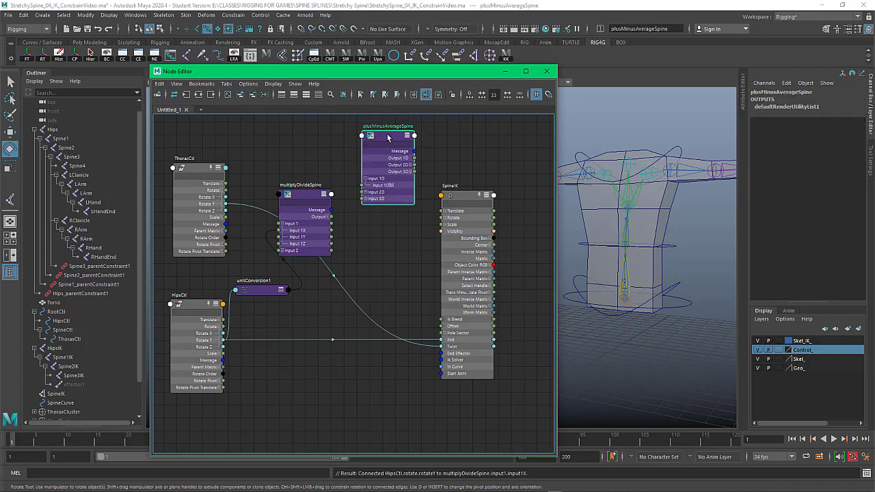
click(226, 205)
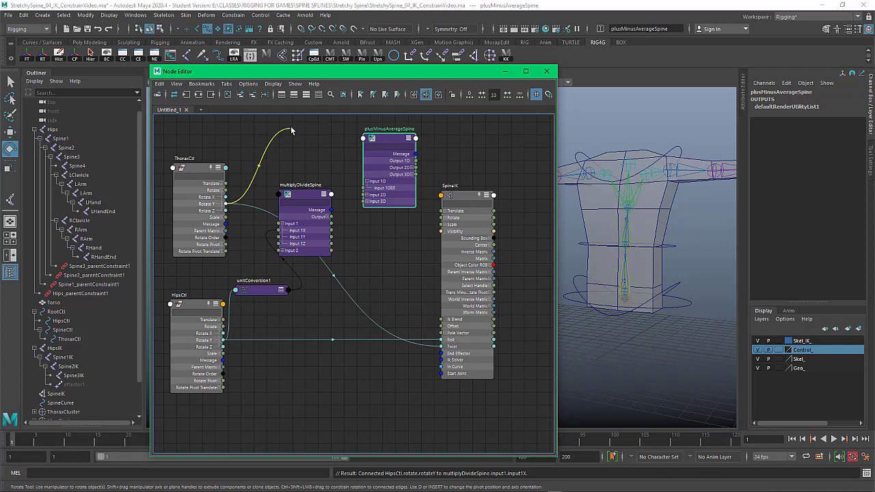
click(367, 189)
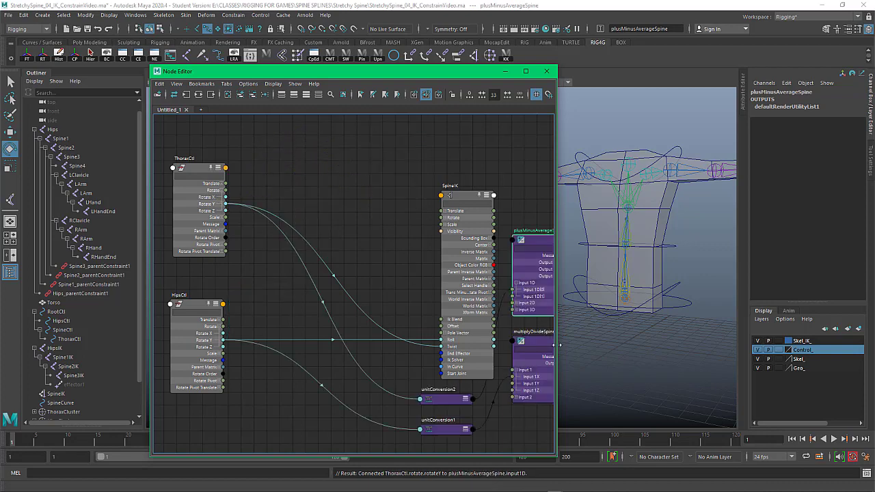
Bring both utility nodes and both unitConversion nodes back between the controls and SpineIK, keeping plusMinusAverageSpine above multiplyDivideSpine
drag(530, 199, 540, 368)
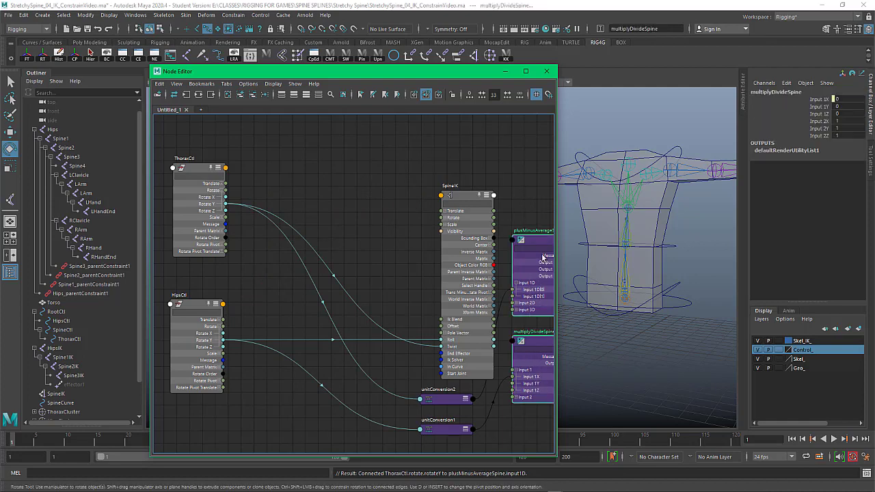
drag(539, 243, 365, 153)
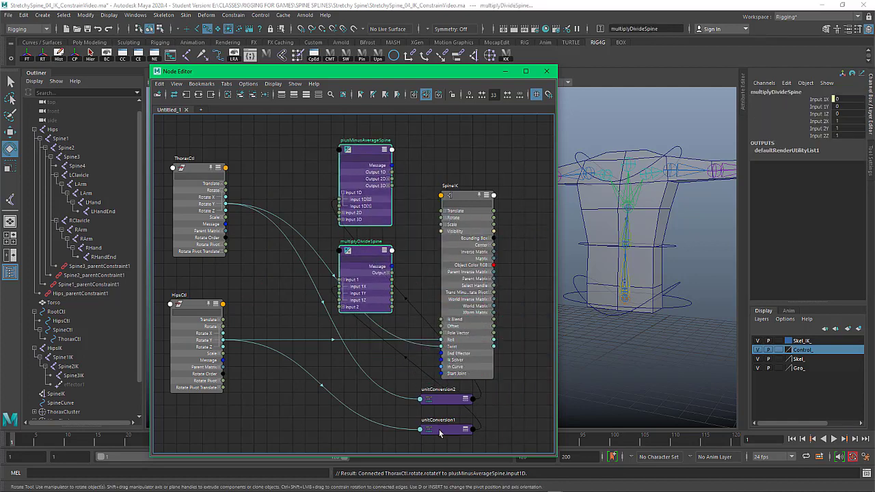
drag(456, 449, 275, 229)
drag(368, 253, 341, 239)
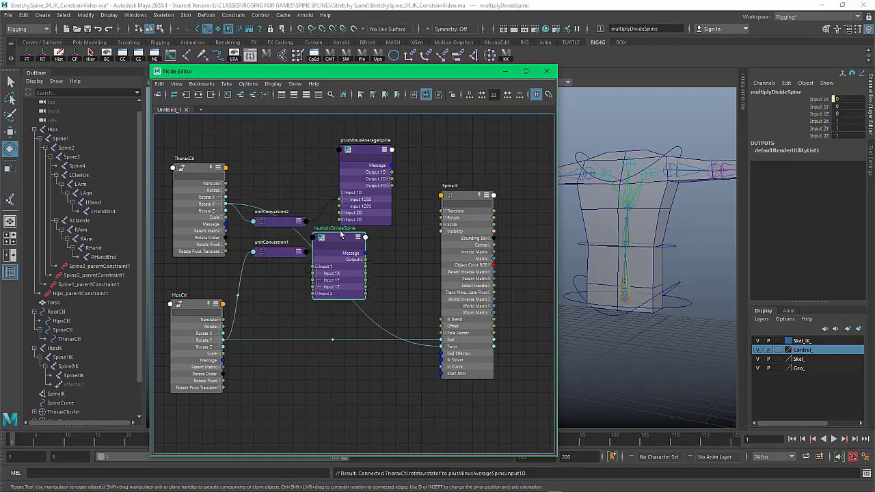
drag(368, 155, 393, 141)
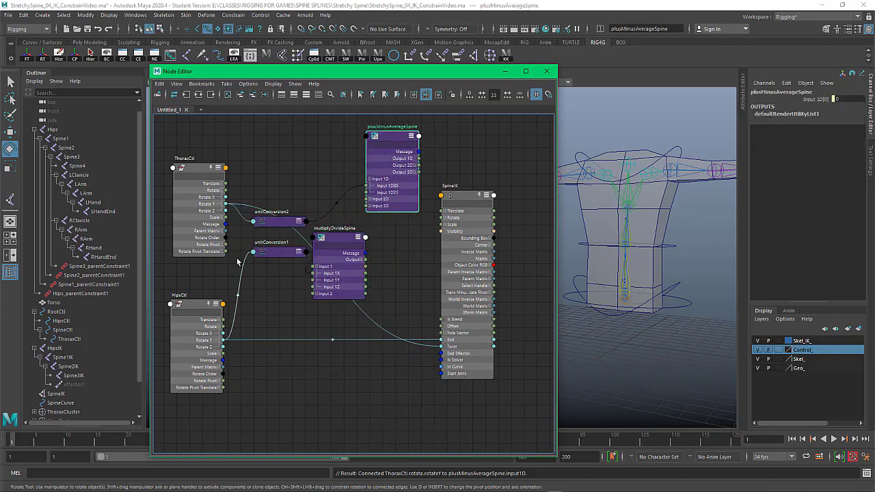
Place unitConversion2 beside ThoraxCtl's header and unitConversion1 just above HipsCtl, with multiplyDivideSpine between them and SpineIK
drag(284, 285, 272, 203)
drag(336, 241, 305, 232)
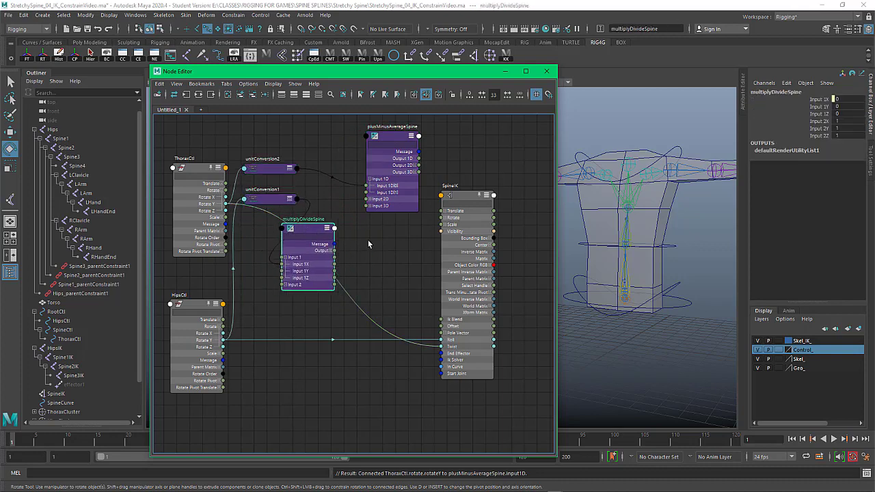
drag(390, 140, 380, 142)
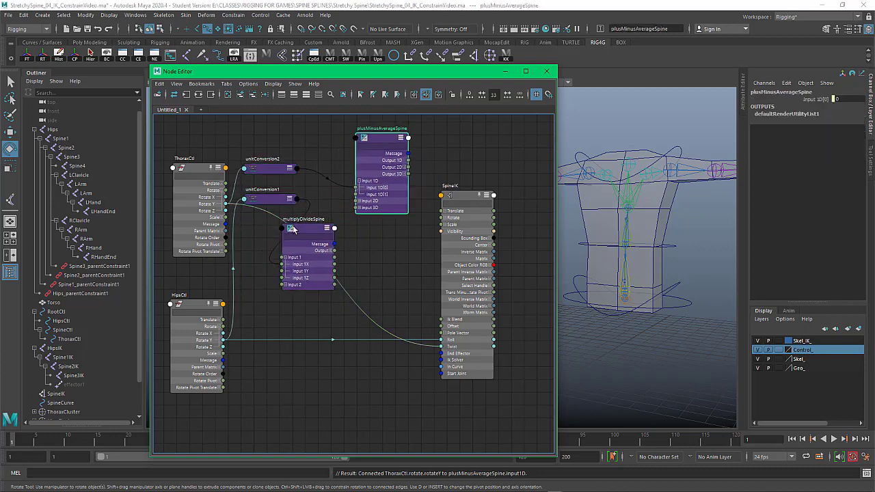
drag(302, 231, 308, 228)
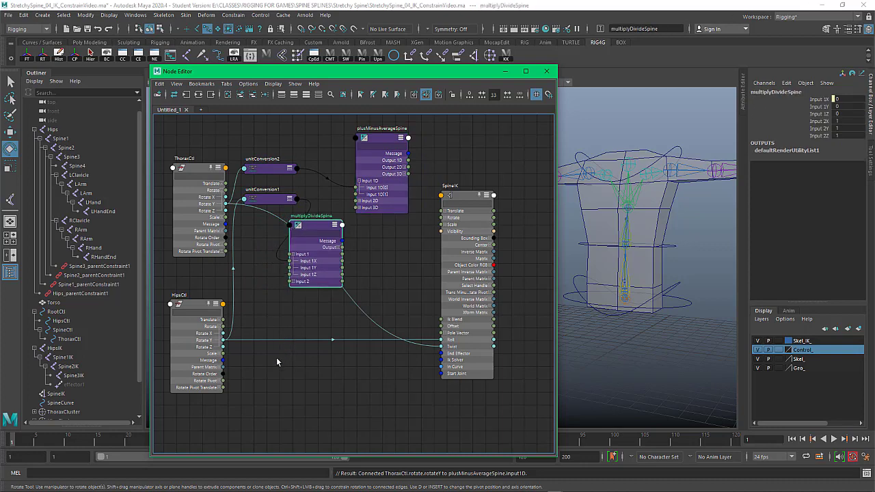
drag(268, 199, 240, 281)
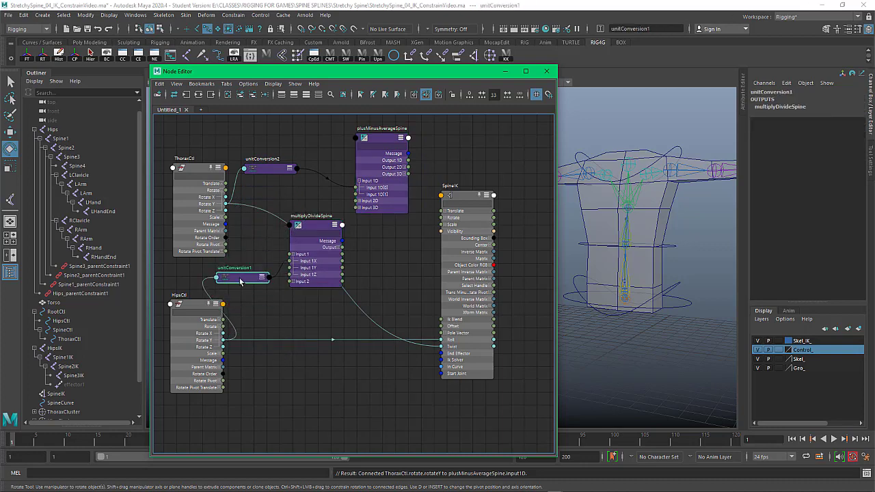
alt+middle_drag(402, 295, 418, 307)
alt+right_drag(418, 307, 426, 306)
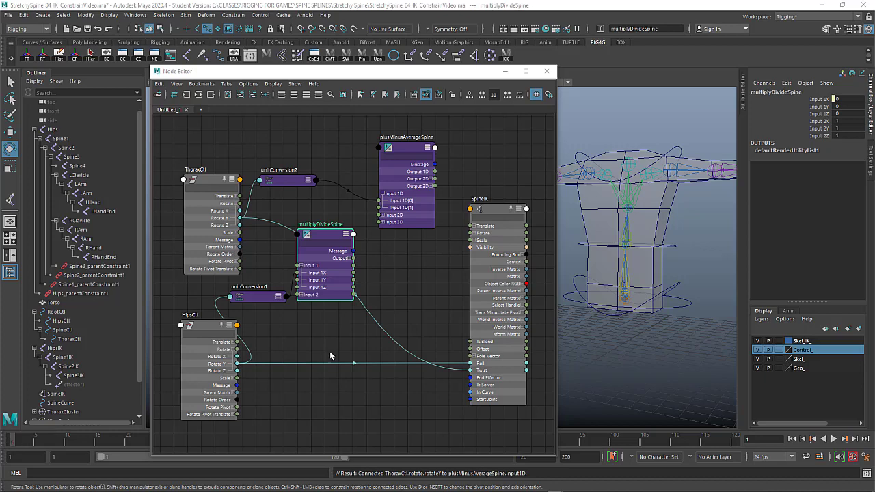
Expand multiplyDivideSpine's Output and connect Output X to plusMinusAverageSpine's Input 1D[1]
drag(319, 240, 303, 223)
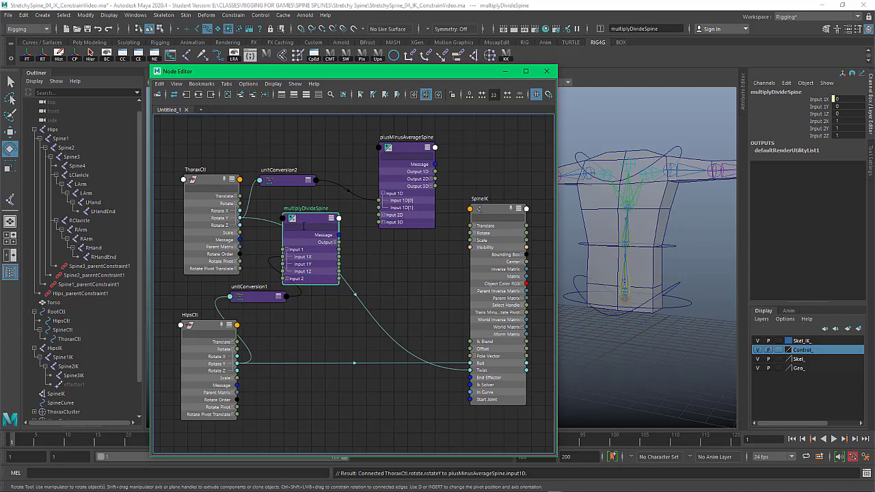
click(337, 243)
drag(311, 223, 316, 218)
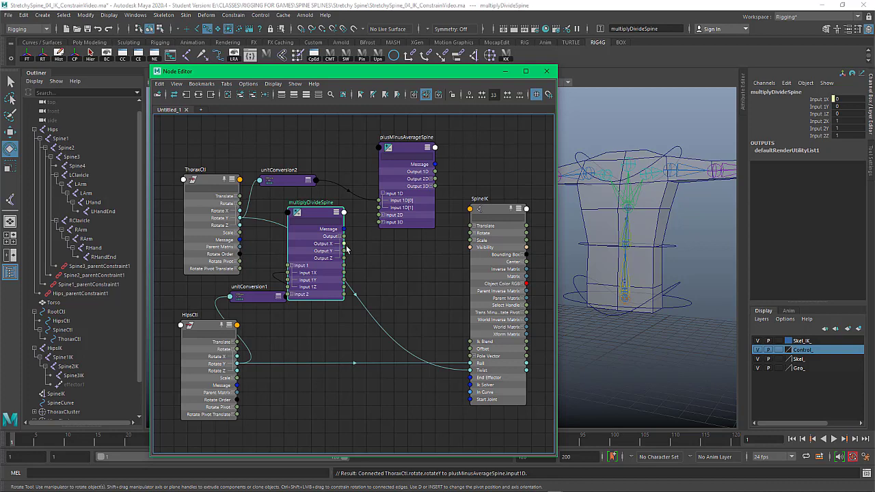
drag(345, 245, 380, 208)
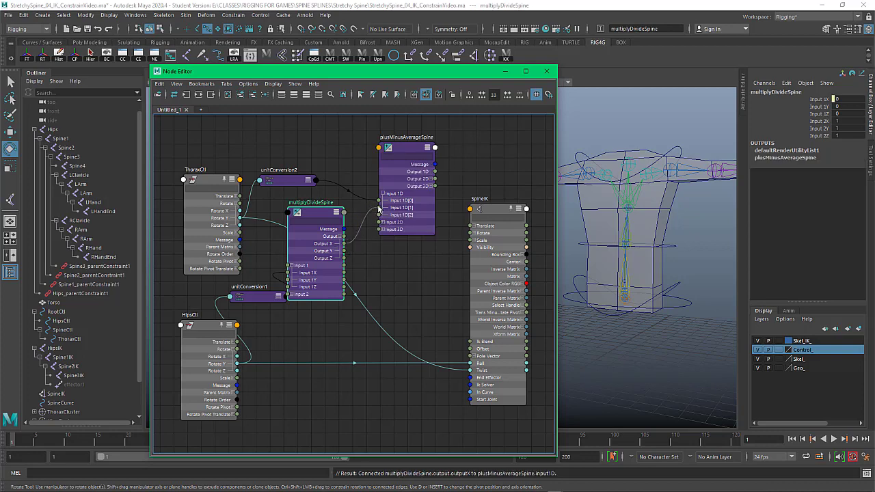
Space the nodes out by raising plusMinusAverageSpine and shifting multiplyDivideSpine and unitConversion1 slightly apart
drag(402, 148, 410, 136)
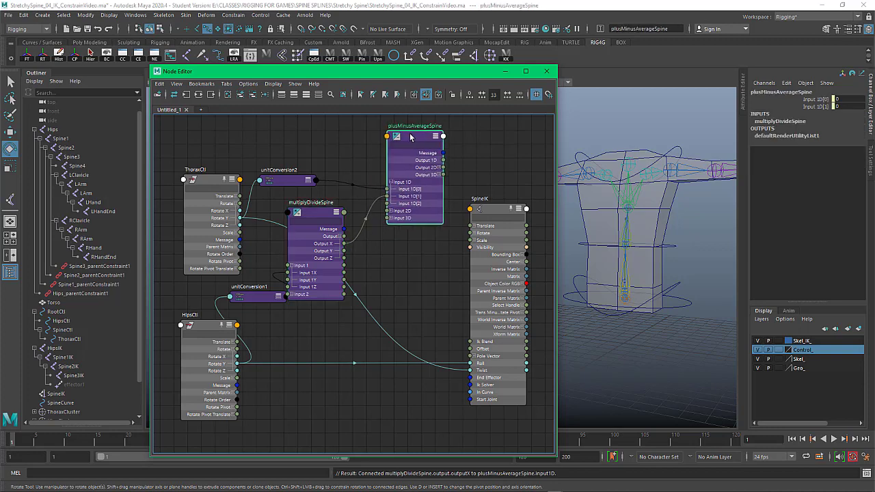
drag(316, 218, 322, 211)
click(255, 298)
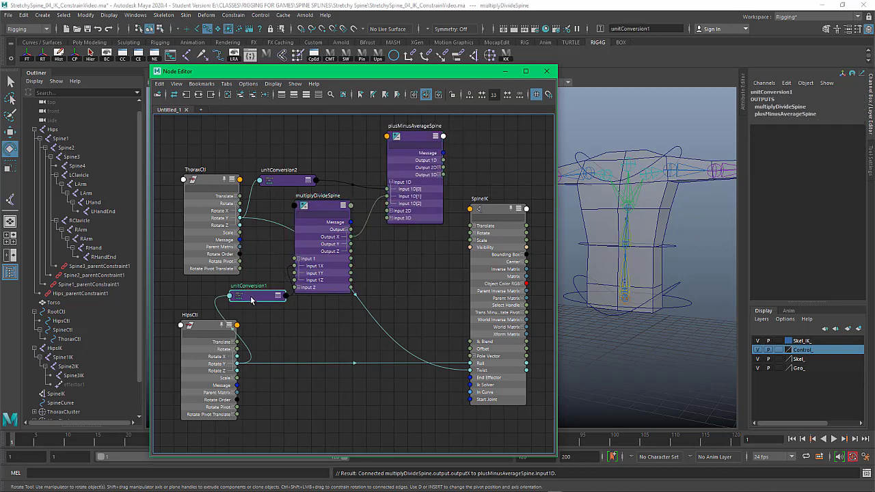
drag(255, 298, 244, 296)
drag(315, 208, 316, 211)
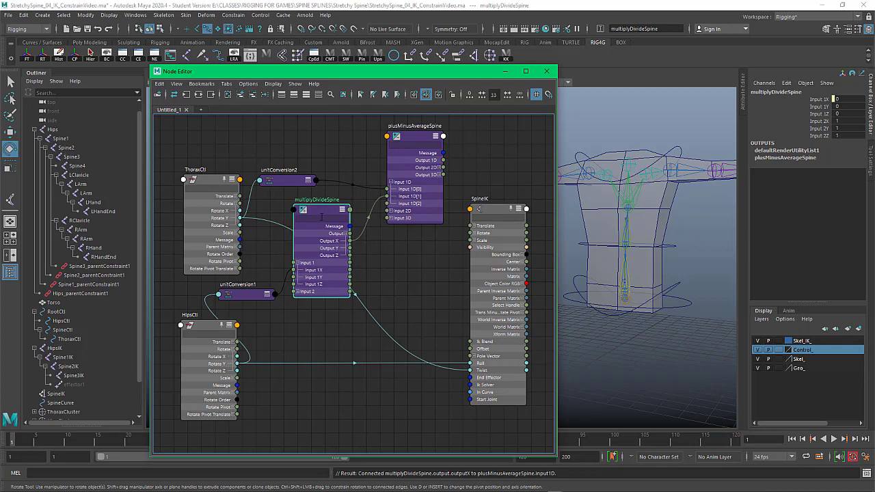
drag(321, 213, 322, 214)
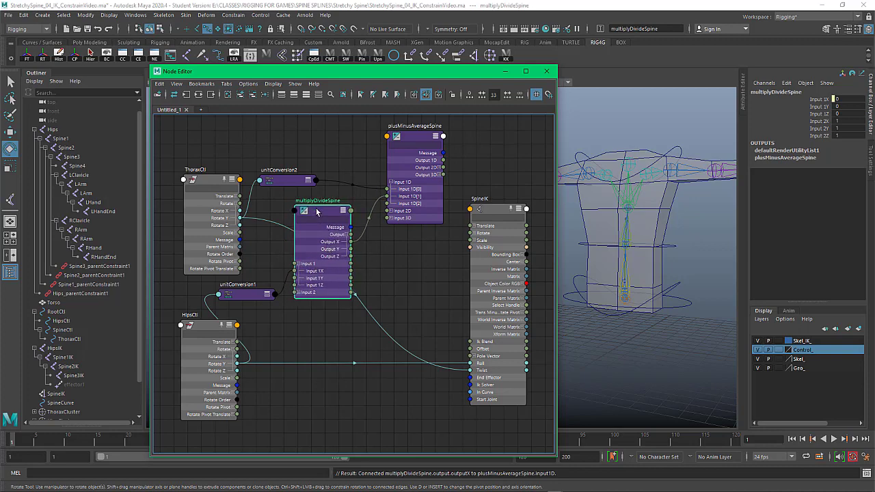
drag(317, 212, 315, 212)
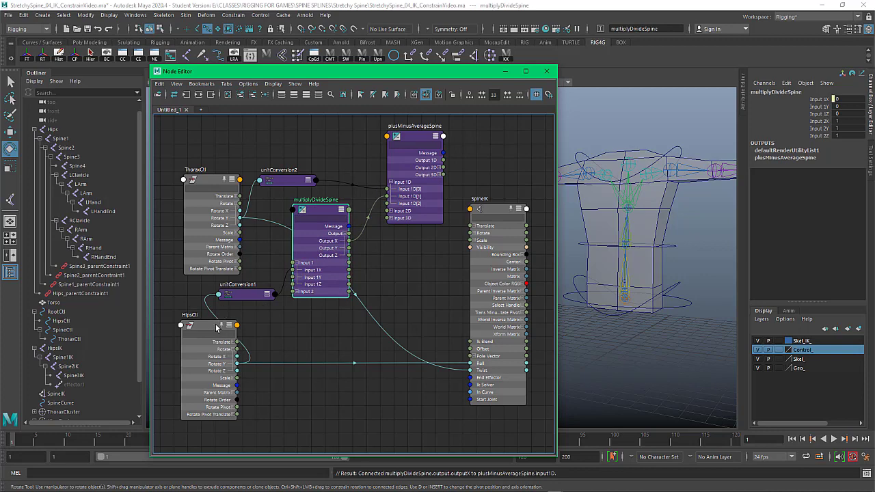
drag(207, 329, 206, 330)
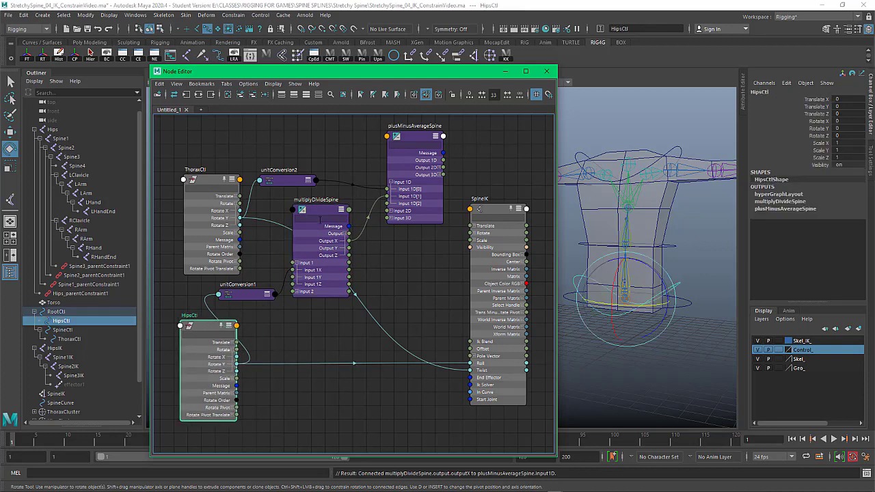
Show multiplyDivideSpine's attributes and set its Input 2X to -1, keeping the Multiply operation
drag(319, 211, 318, 210)
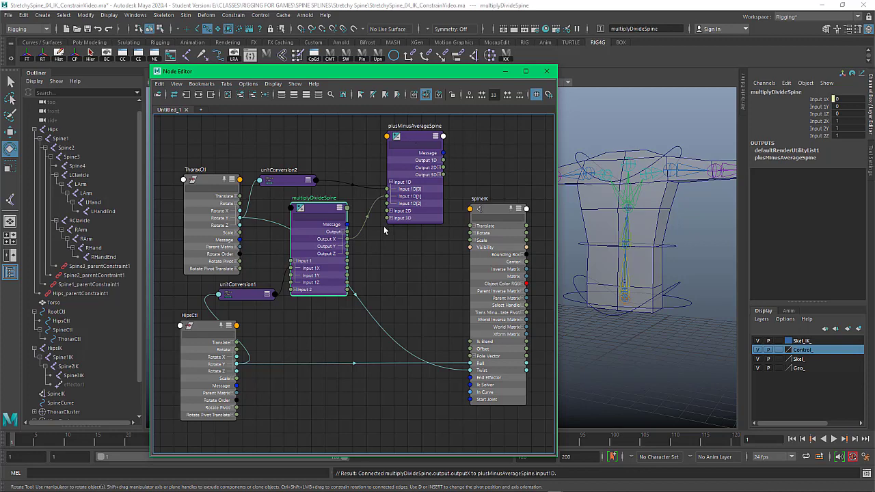
click(848, 30)
click(848, 31)
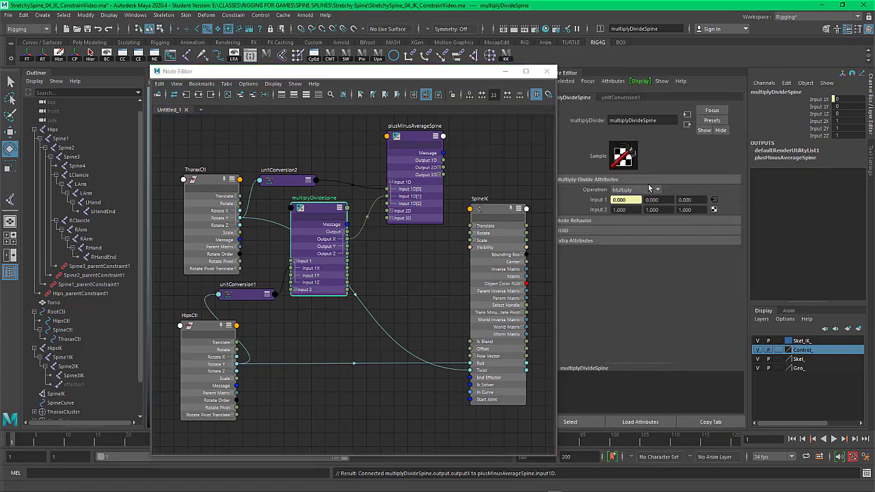
click(622, 210)
text(-1)
key(Return)
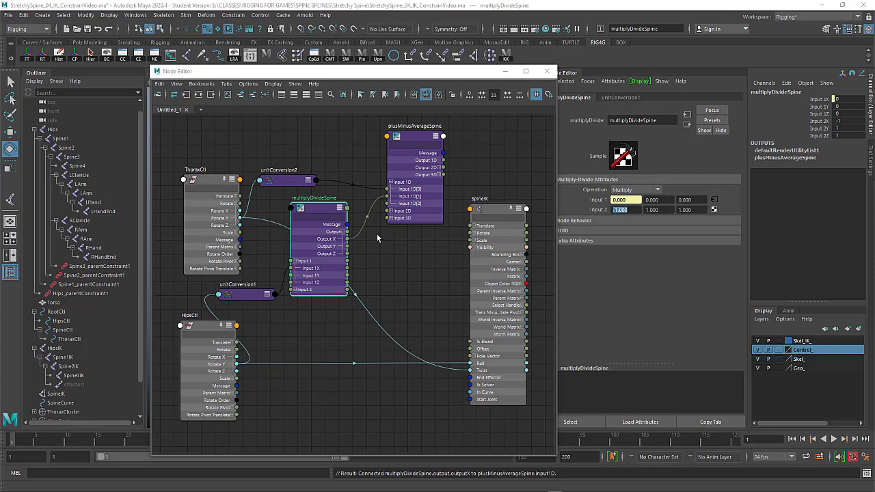
click(320, 209)
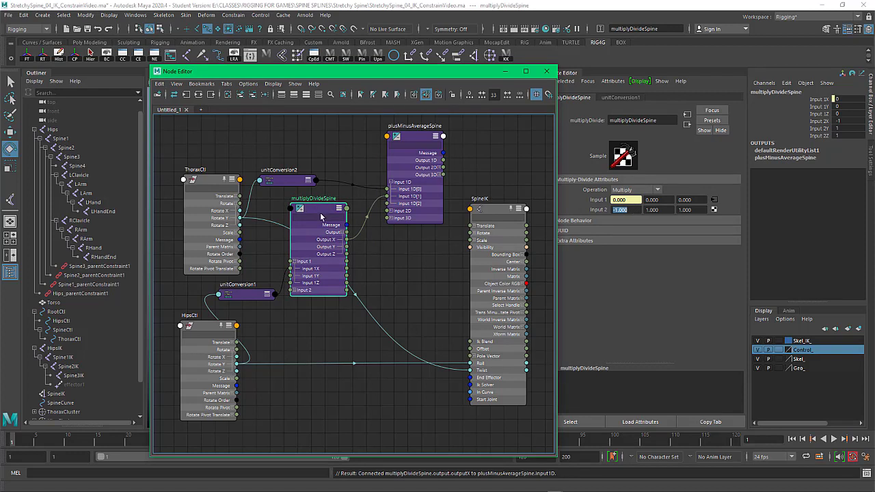
Delete the connection from ThoraxCtl's Rotate Y to SpineIK's Twist, and shift plusMinusAverageSpine slightly away from SpineIK
click(459, 370)
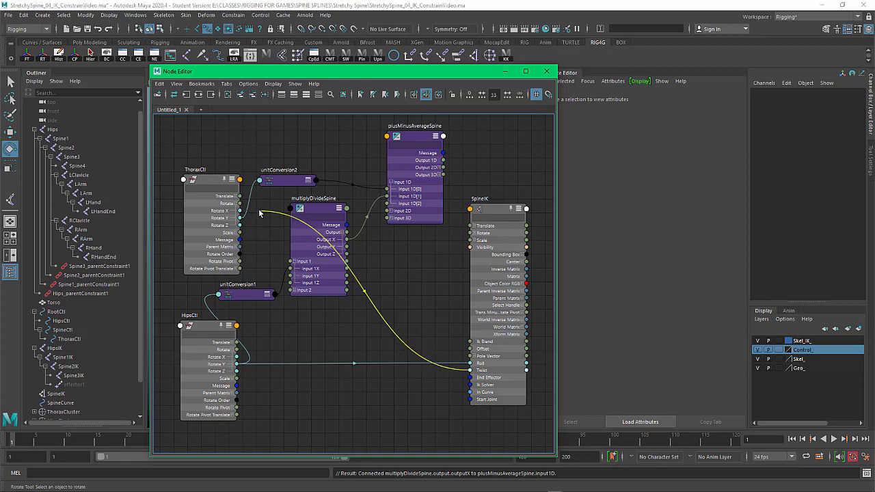
key(Delete)
click(501, 216)
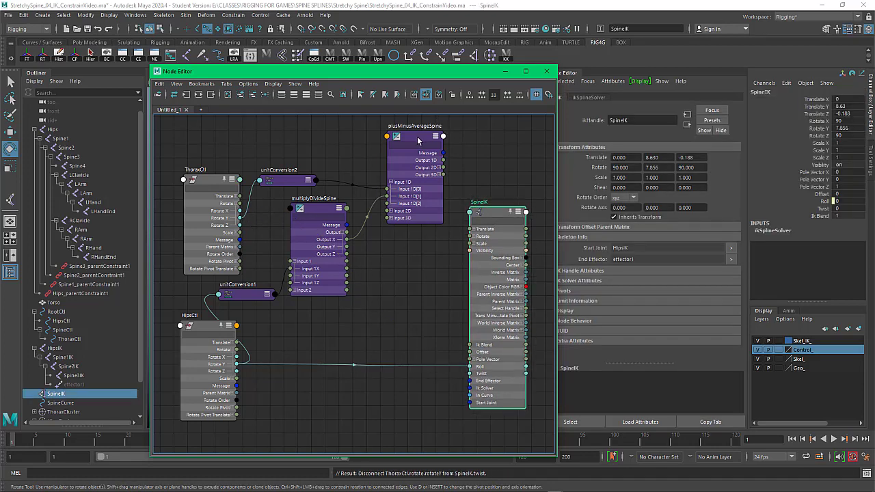
drag(419, 140, 412, 139)
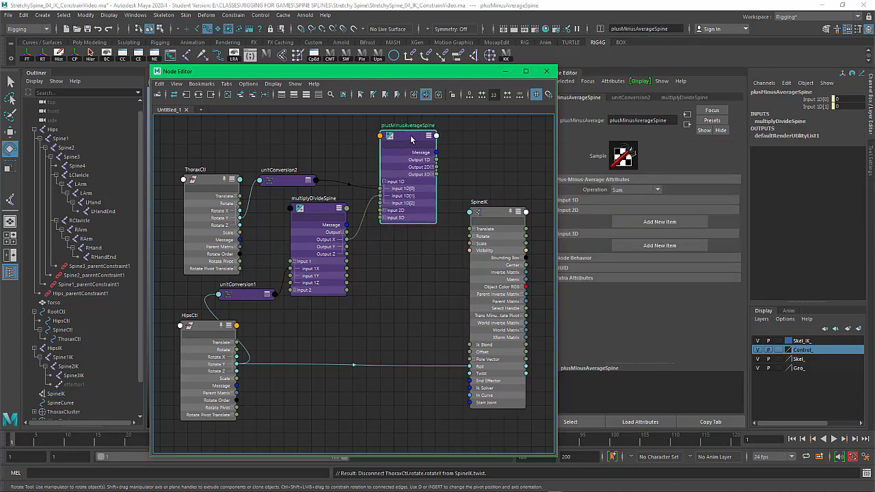
drag(411, 140, 407, 139)
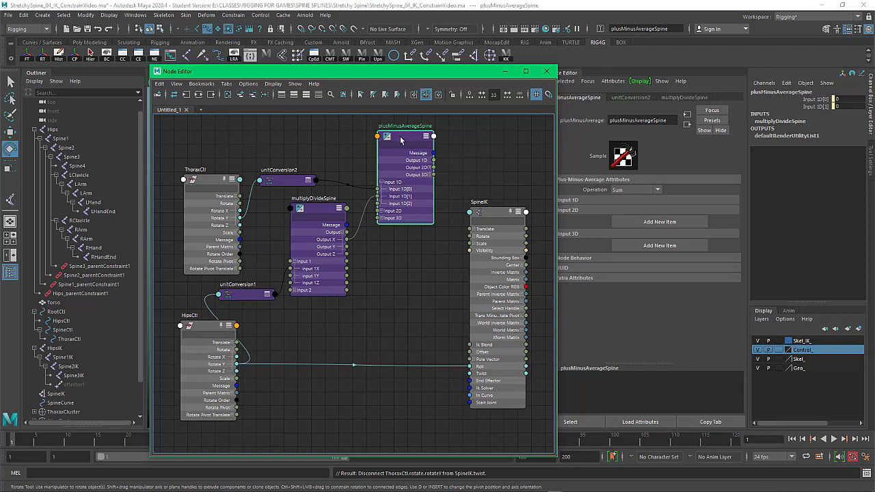
Keep plusMinusAverageSpine's operation on Sum and connect its Output 1D to SpineIK's Twist
click(625, 192)
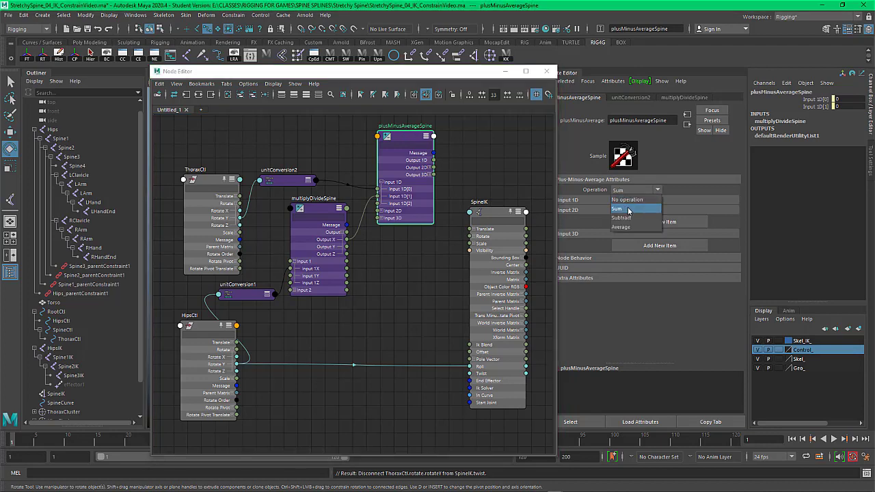
click(629, 210)
drag(403, 141, 472, 375)
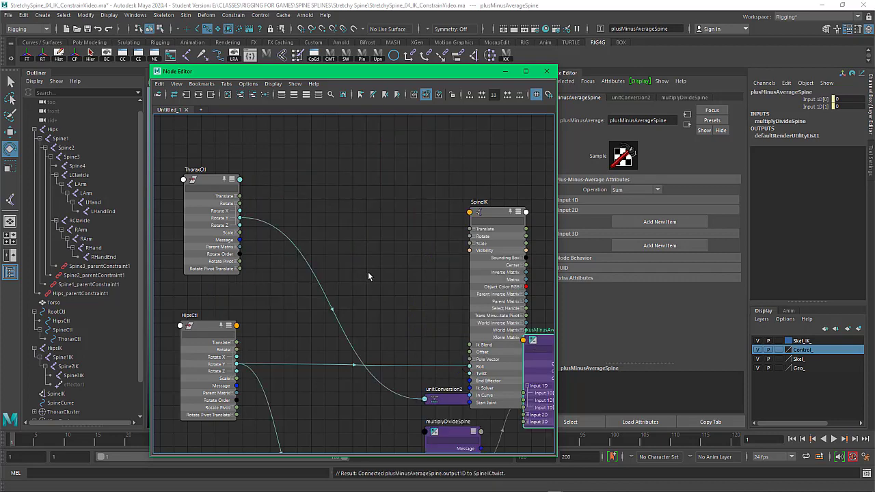
Arrange plusMinusAverageSpine, multiplyDivideSpine, unitConversion2 and unitConversion1 between the two control nodes and SpineIK
alt+middle_drag(365, 277, 319, 205)
alt+right_drag(313, 208, 336, 245)
drag(469, 263, 345, 154)
drag(391, 340, 284, 193)
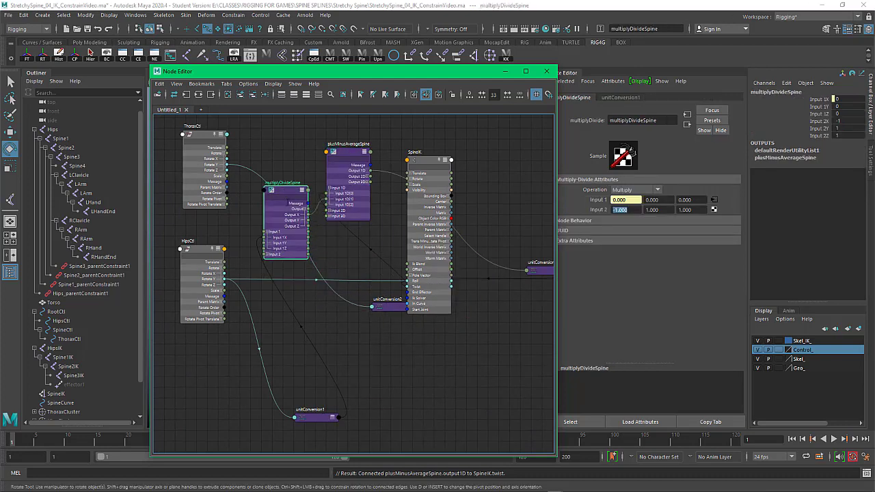
drag(390, 308, 277, 162)
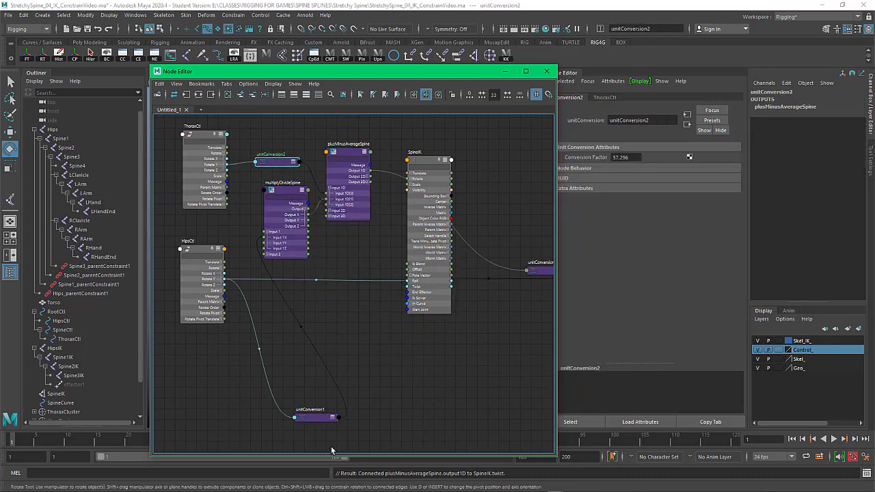
drag(314, 423, 230, 231)
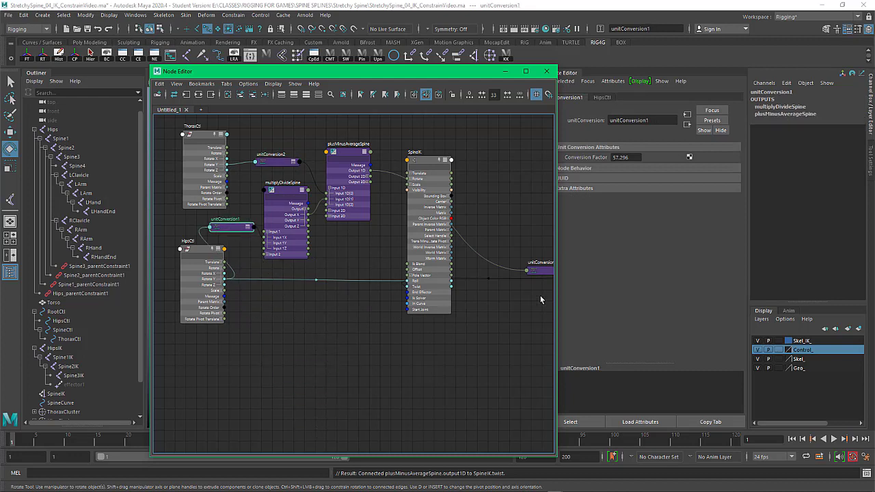
Place unitConversion3 between plusMinusAverageSpine and SpineIK, and shift SpineIK slightly closer to the network
drag(544, 273, 357, 265)
alt+middle_drag(346, 363, 381, 405)
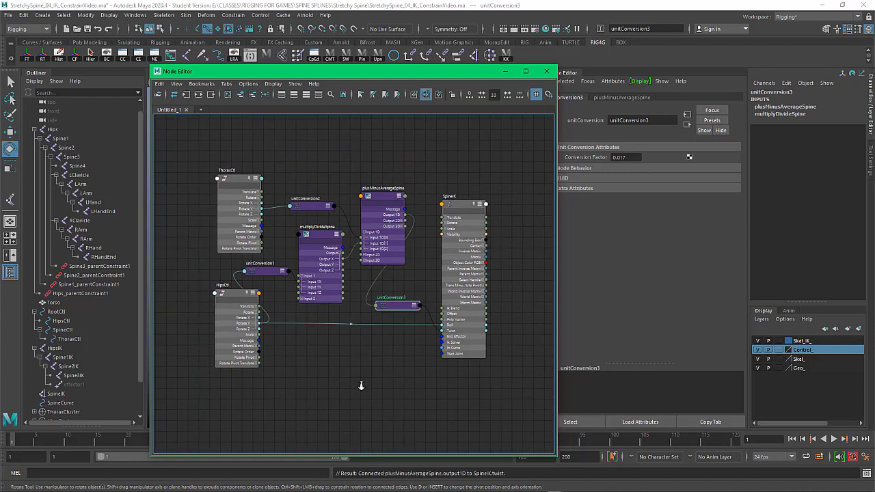
alt+right_drag(359, 382, 391, 391)
alt+middle_drag(367, 372, 380, 419)
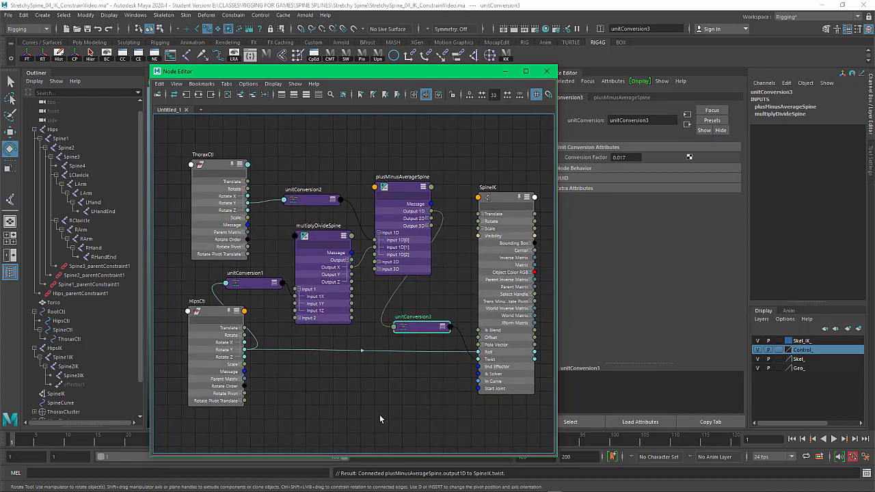
alt+middle_drag(311, 142, 304, 140)
scroll(304, 140, up, 1)
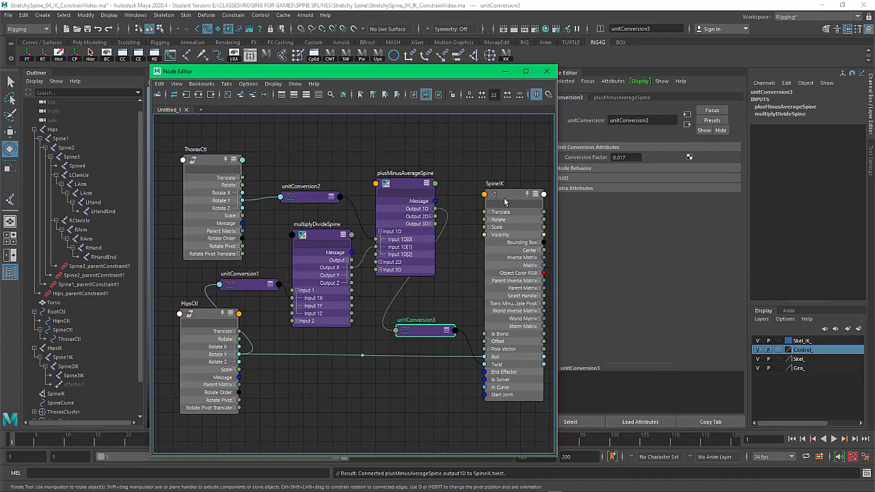
drag(505, 200, 497, 195)
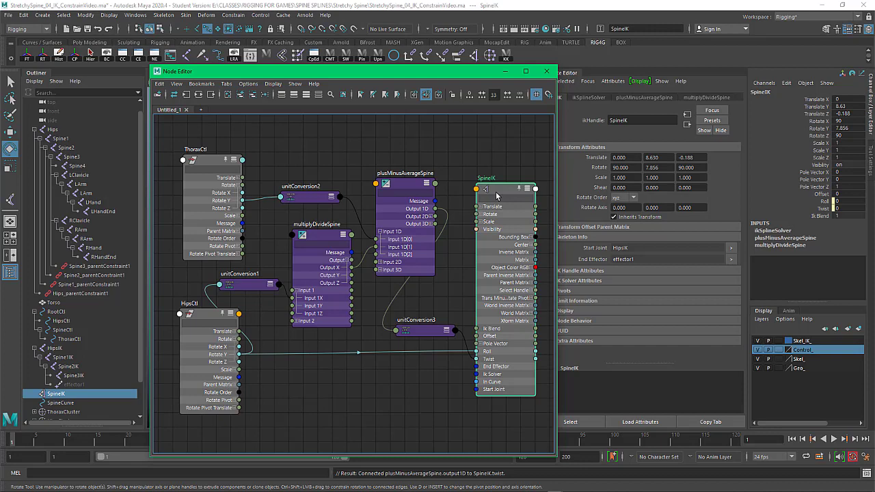
Move the Node Editor aside and hide the Attribute Editor to uncover the torso in the viewport
drag(374, 73, 315, 74)
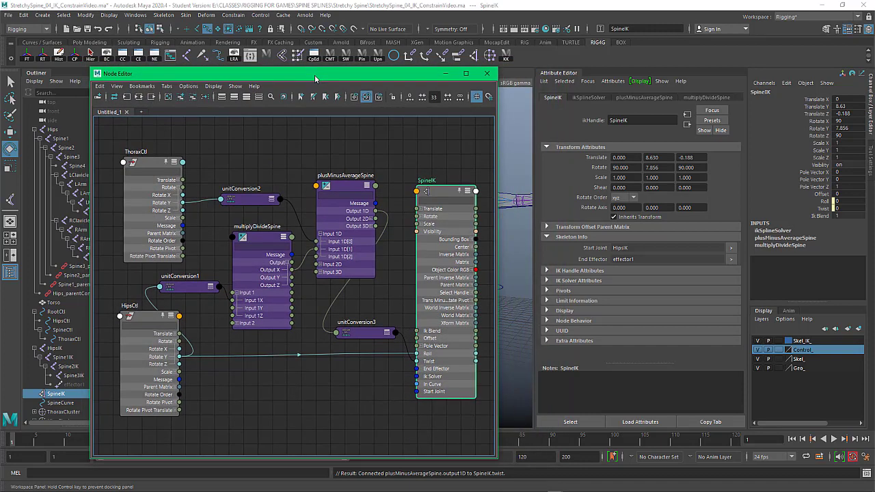
click(848, 31)
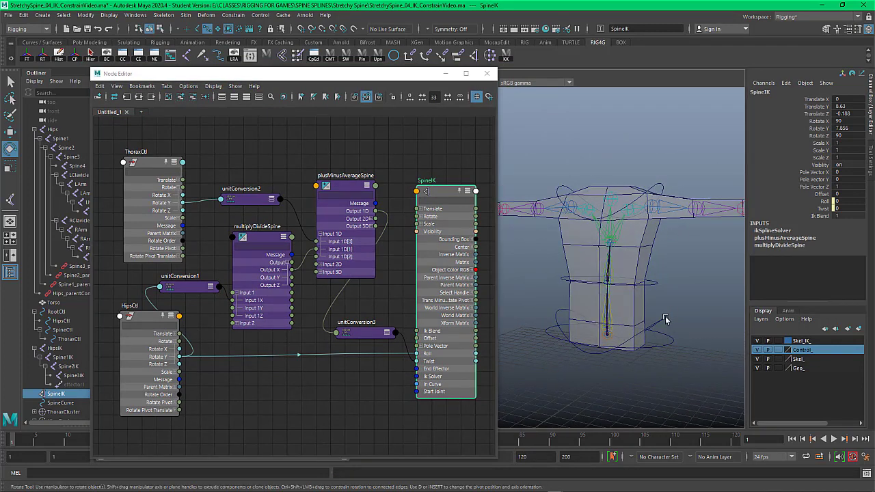
Test the spine twist by rotating HipsCtl and ThoraxCtl in turn about Y, undoing each rotation
click(655, 322)
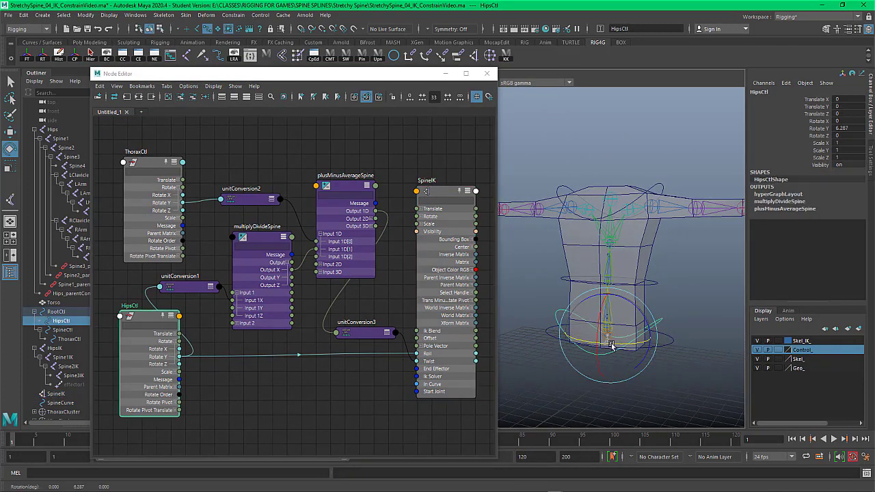
drag(612, 347, 602, 331)
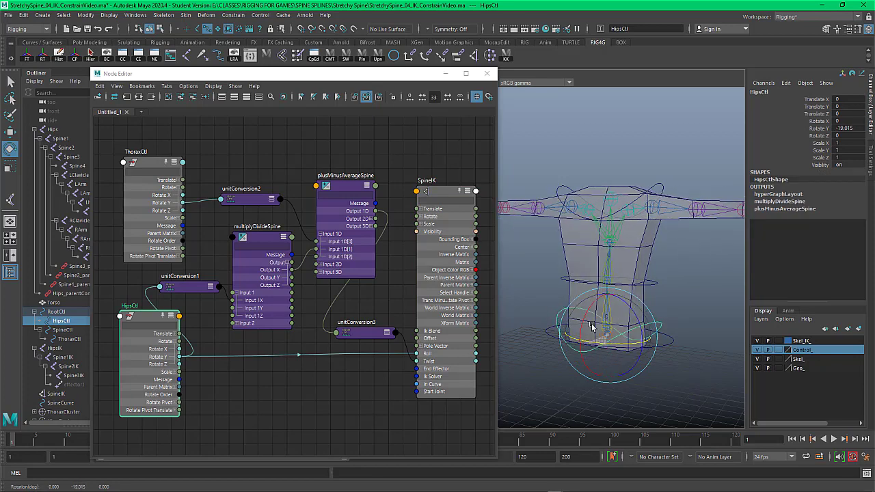
key(ctrl+z)
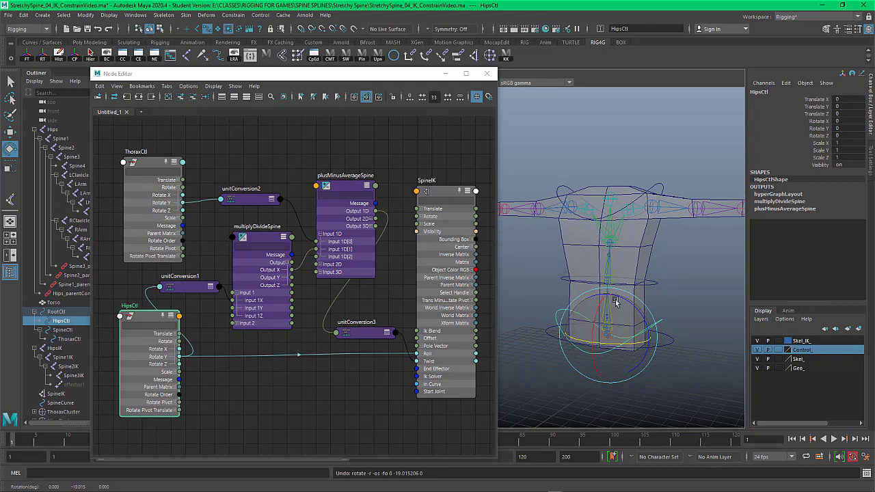
click(659, 203)
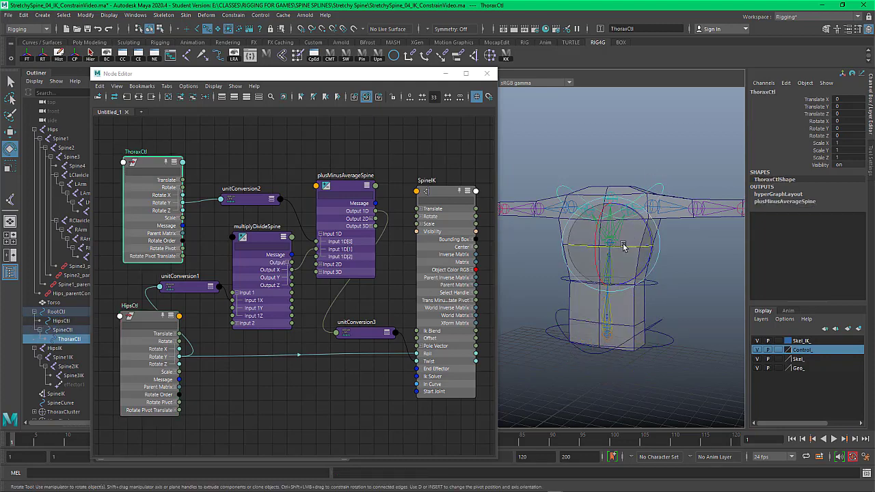
drag(620, 250, 650, 232)
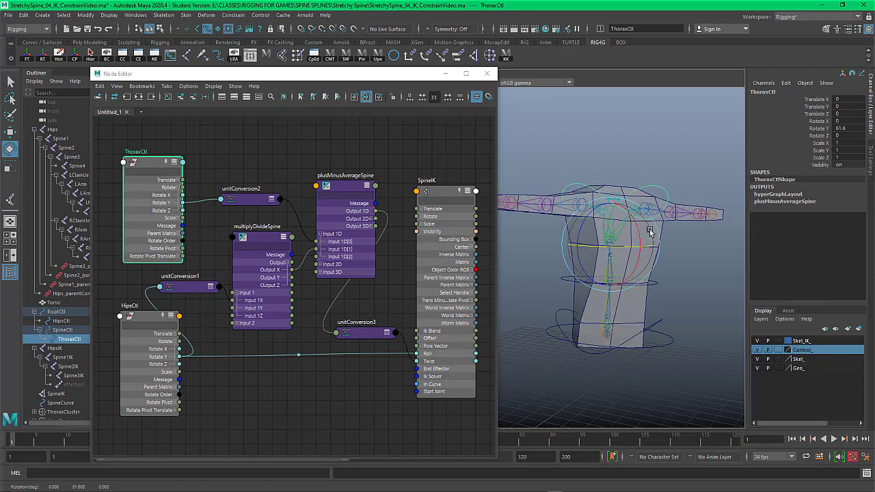
key(ctrl+z)
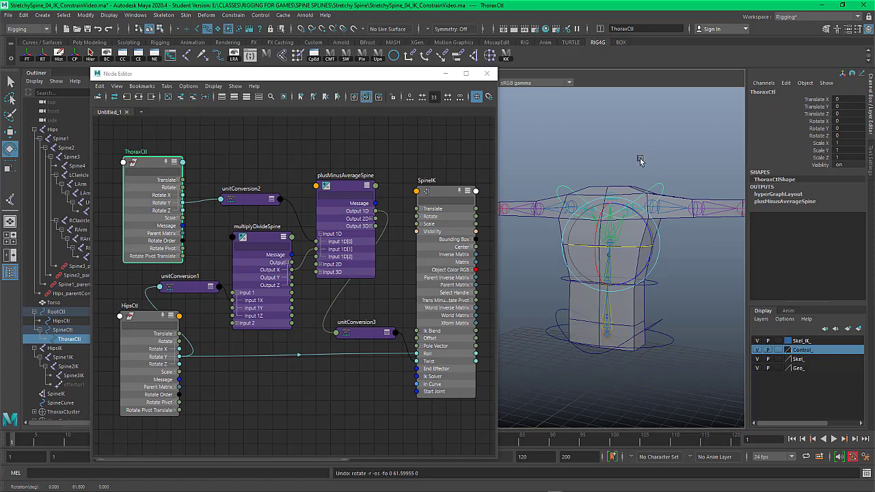
Nudge plusMinusAverageSpine, HipsCtl and multiplyDivideSpine slightly to tidy the spacing of the node network
drag(355, 189, 356, 177)
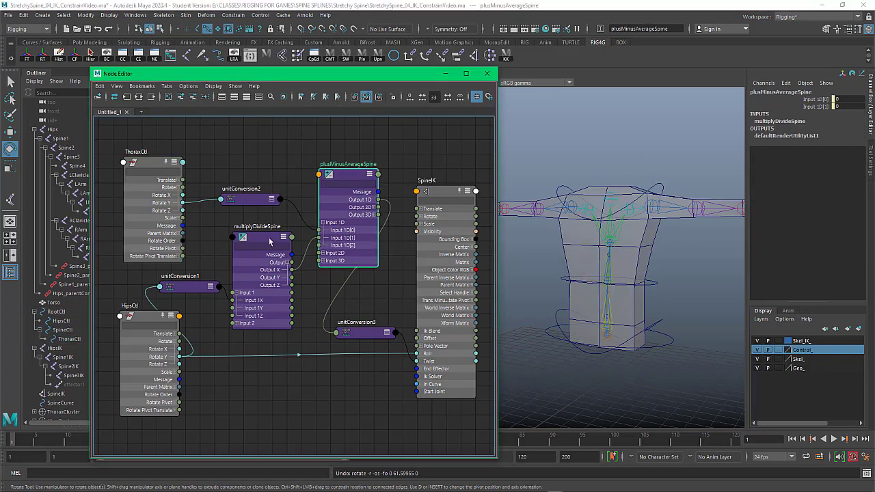
drag(141, 316, 130, 325)
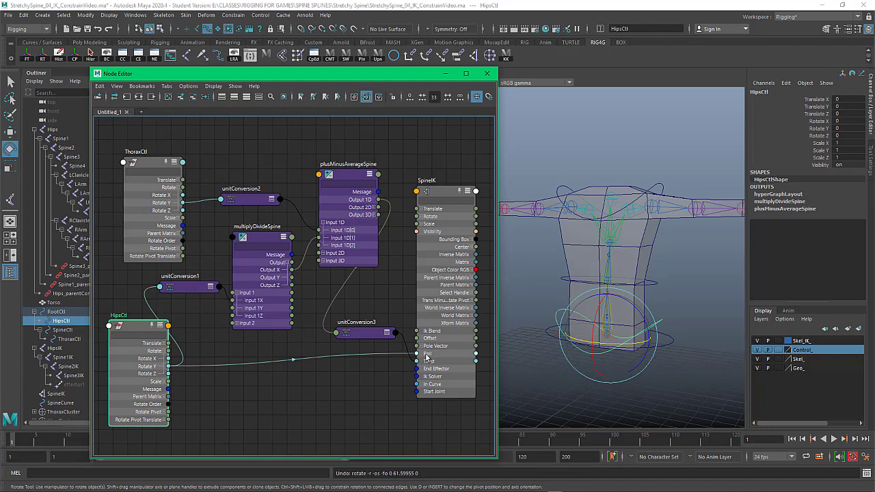
click(267, 236)
drag(268, 236, 271, 233)
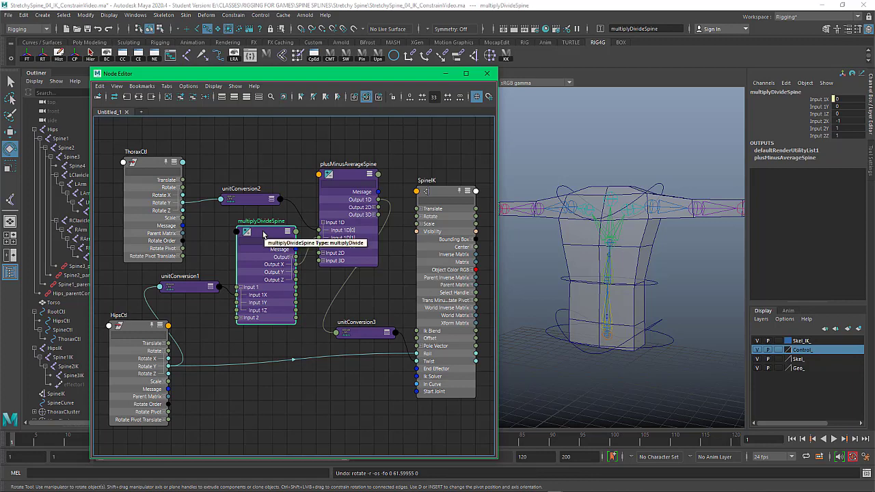
drag(263, 234, 251, 238)
click(346, 177)
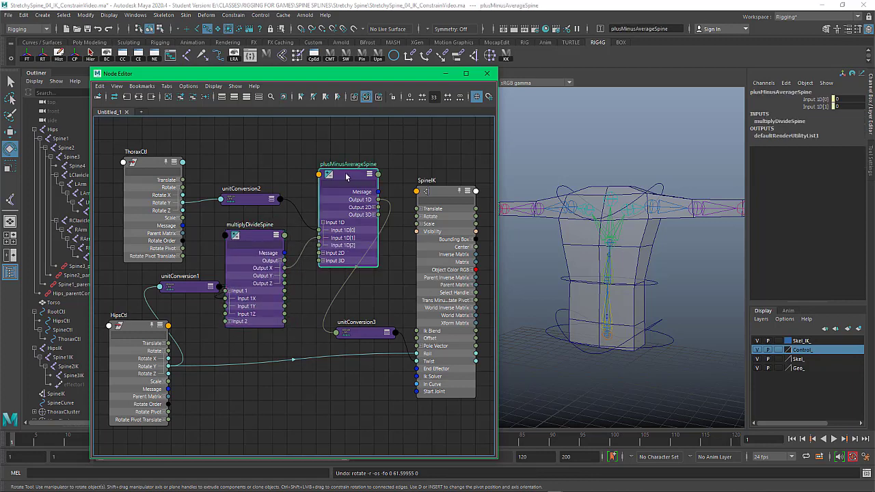
drag(347, 176, 344, 173)
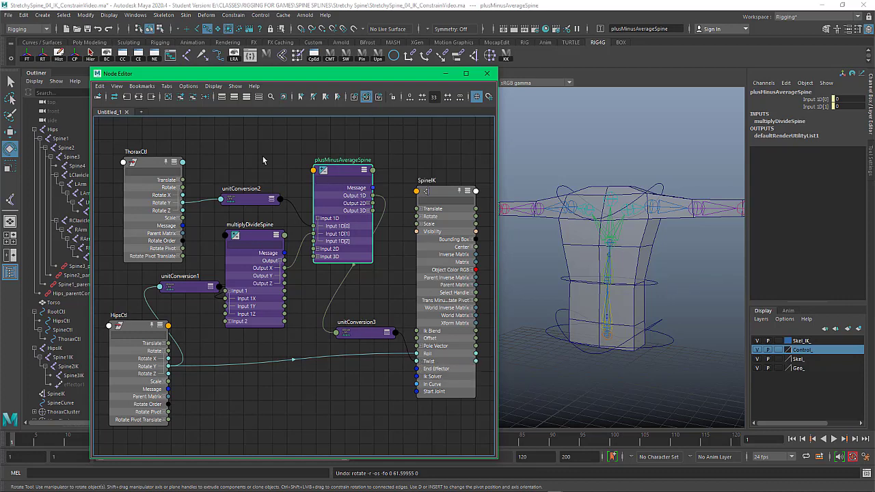
Rename the Untitled_1 node graph tab as Twist
right_click(111, 113)
click(134, 135)
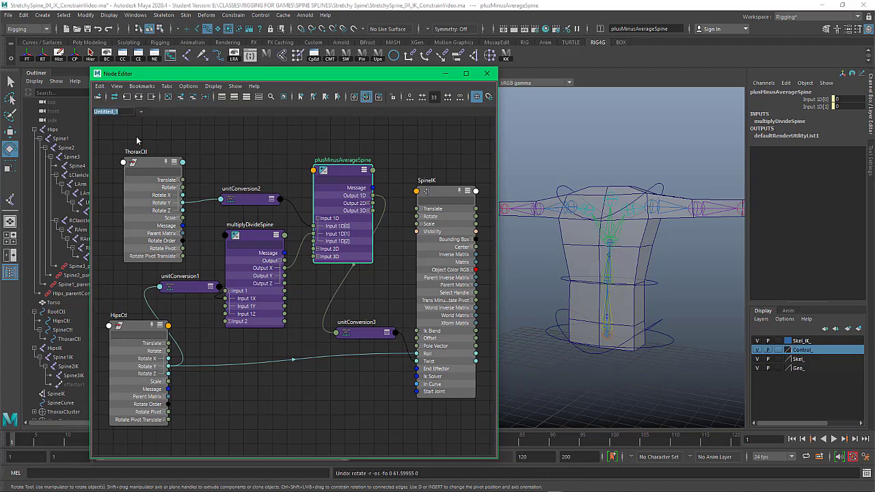
text(Twist)
key(Return)
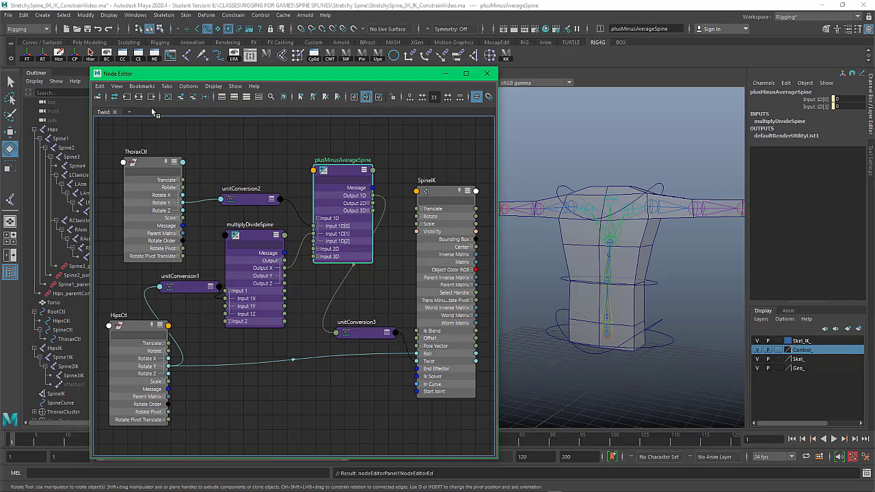
Create a bookmark of the current node graph named Twist
click(144, 86)
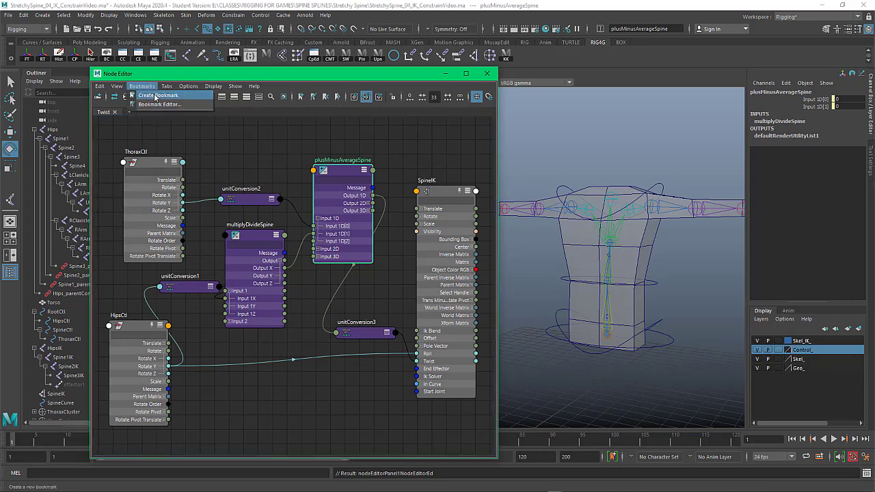
click(156, 95)
text(Twis)
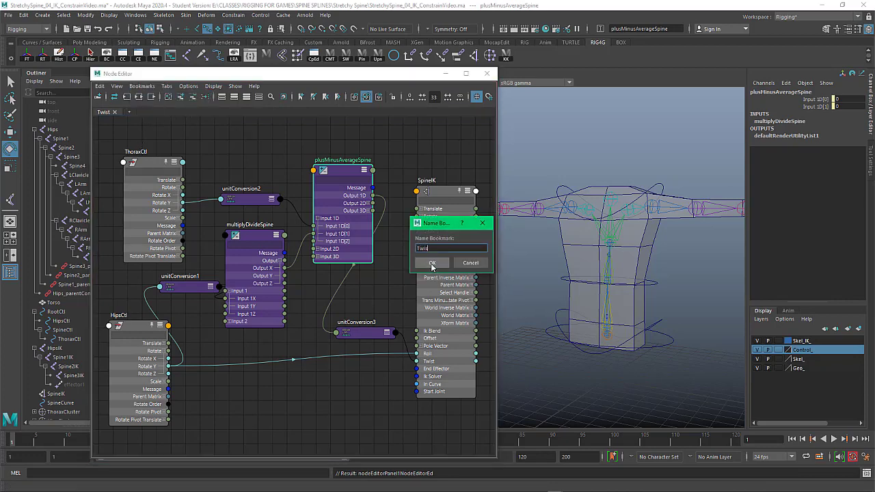
click(432, 264)
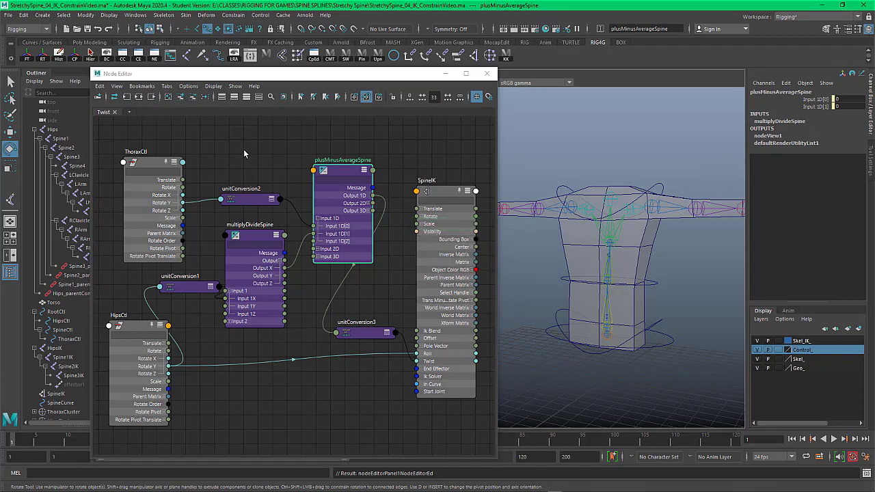
Load the Twist bookmark from the Bookmark Editor, delete it, and close the editor
click(142, 86)
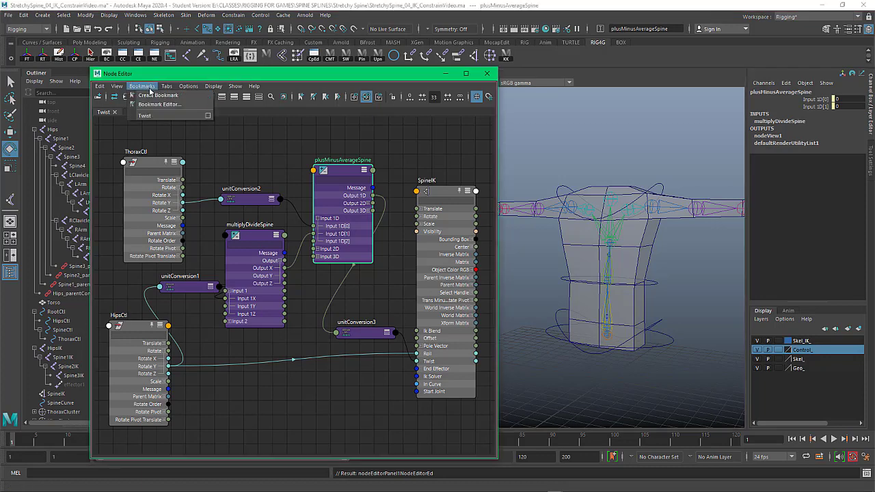
click(168, 106)
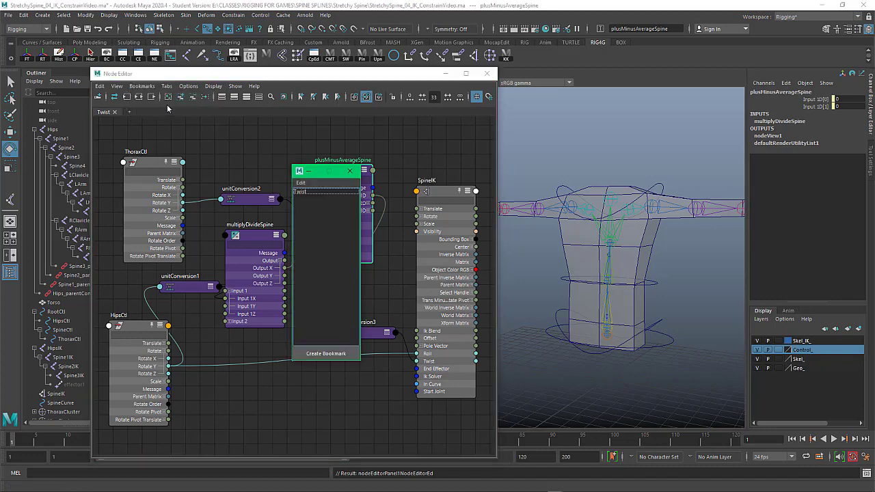
click(316, 194)
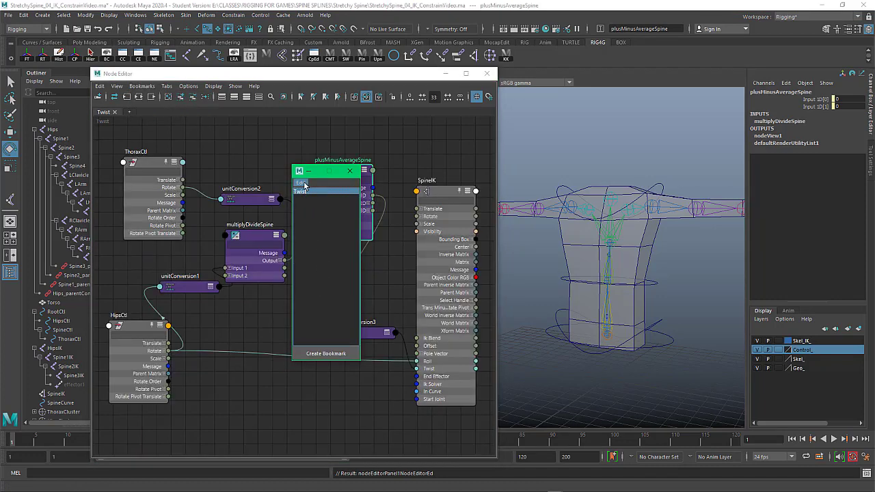
click(301, 183)
click(339, 192)
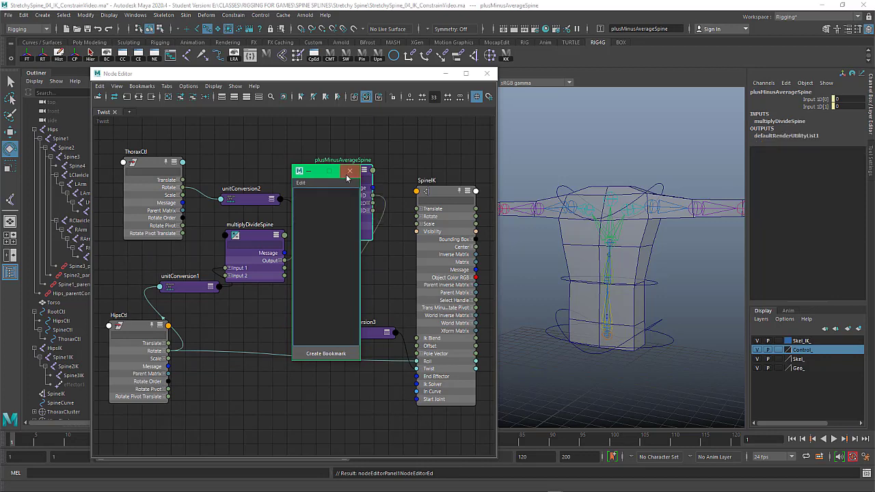
click(350, 170)
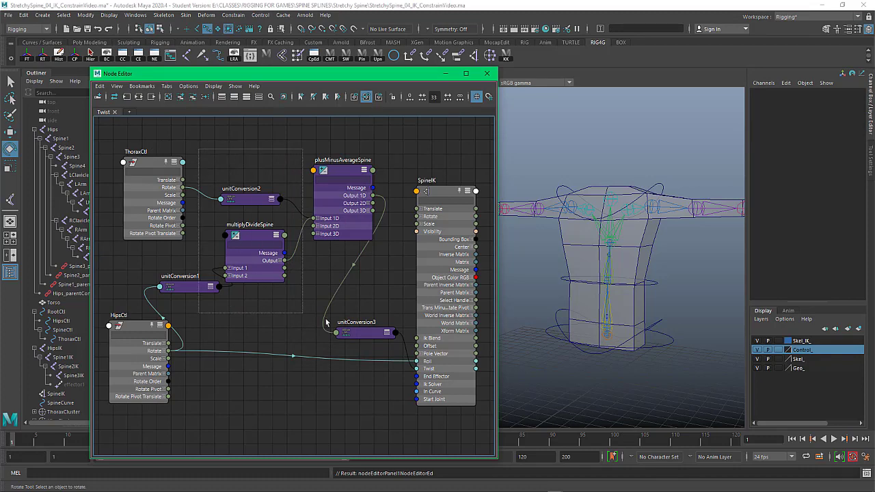
Pin plusMinusAverageSpine, multiplyDivideSpine and the three unitConversion nodes in the graph, and clear the selection
click(366, 336)
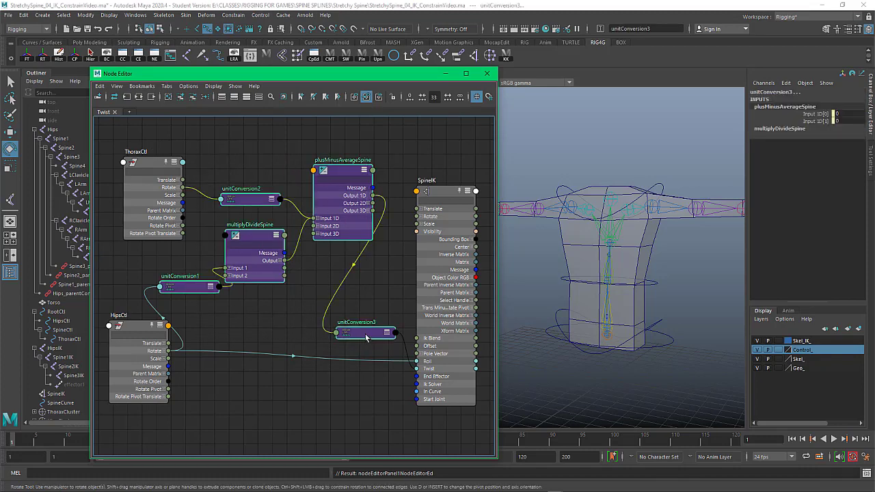
click(265, 148)
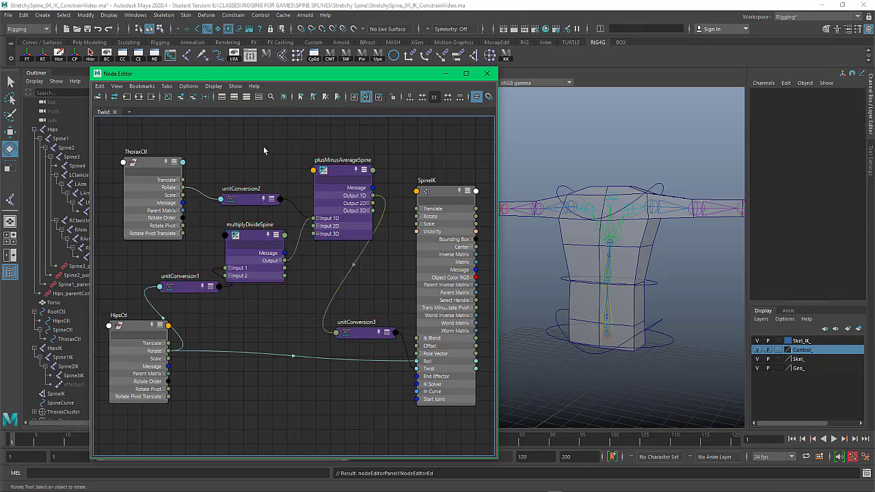
Create a bookmark of the pinned node graph named Twist
click(142, 86)
click(159, 97)
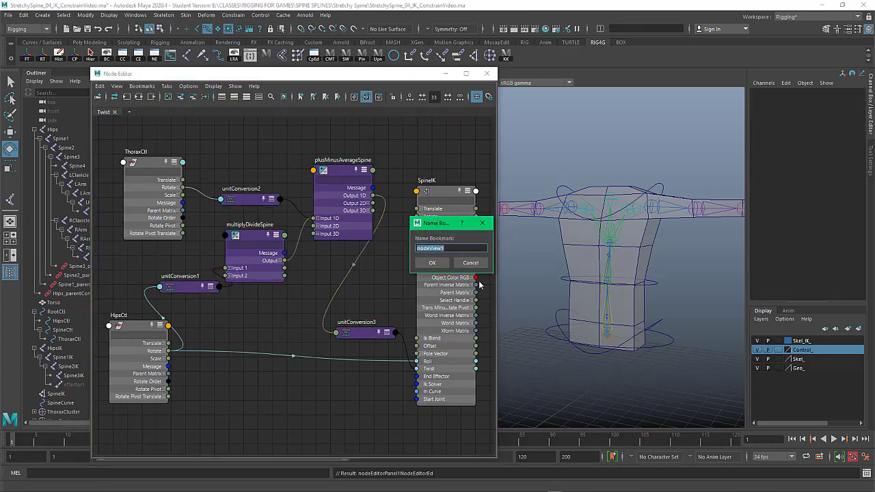
text(Twist)
key(Return)
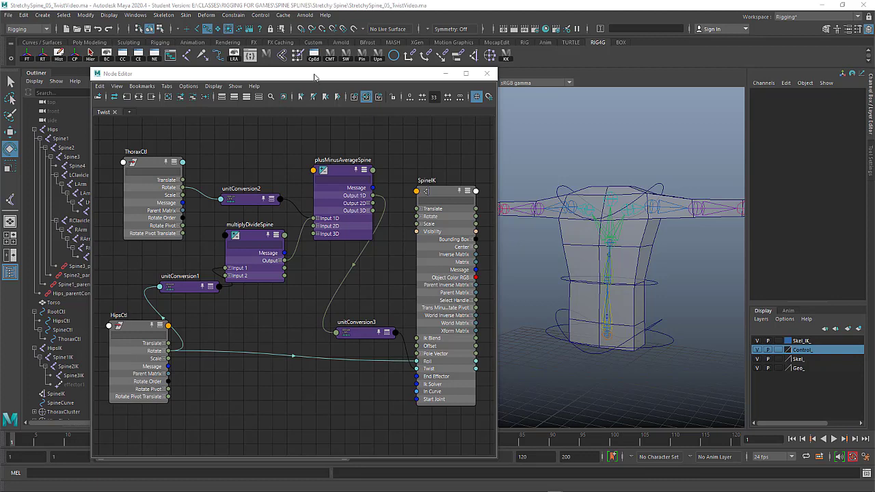
Add a new tab to the Node Editor and rename it as Scale
drag(314, 73, 318, 72)
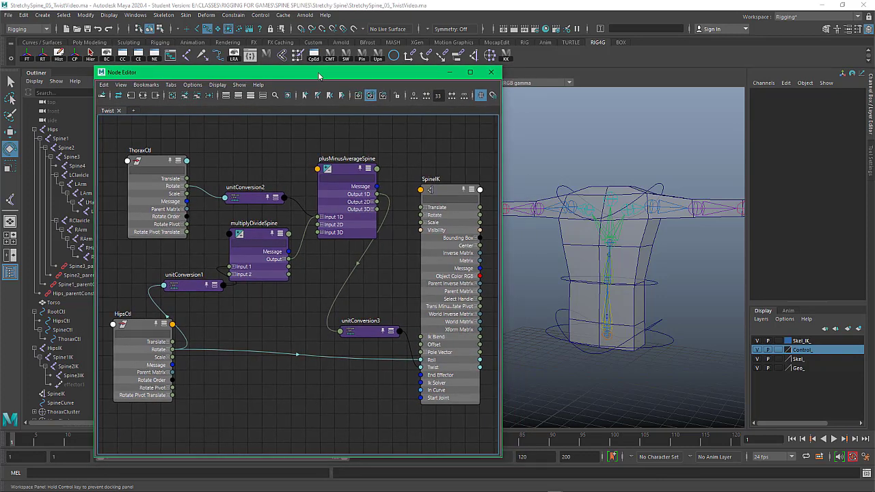
click(135, 112)
right_click(138, 112)
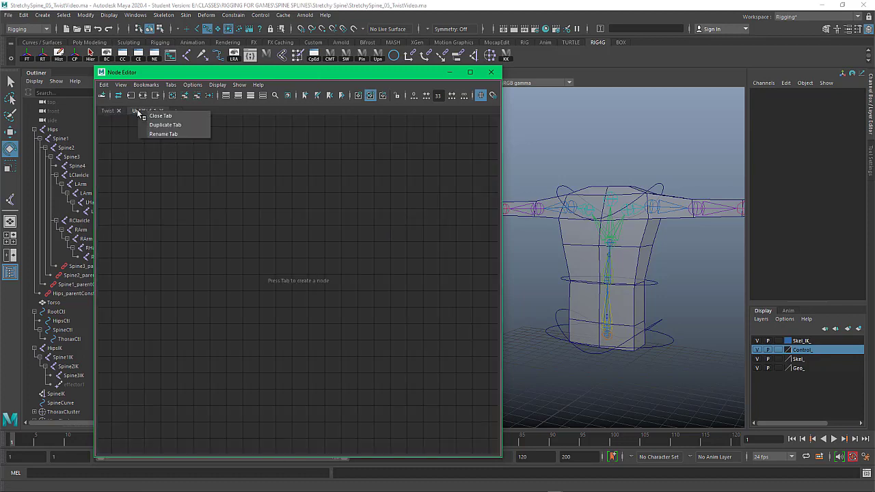
click(162, 134)
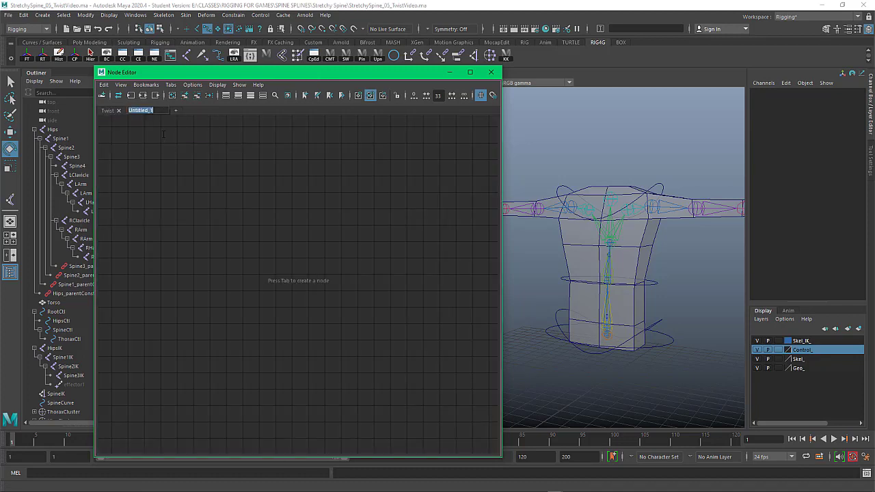
text(Scale)
key(Return)
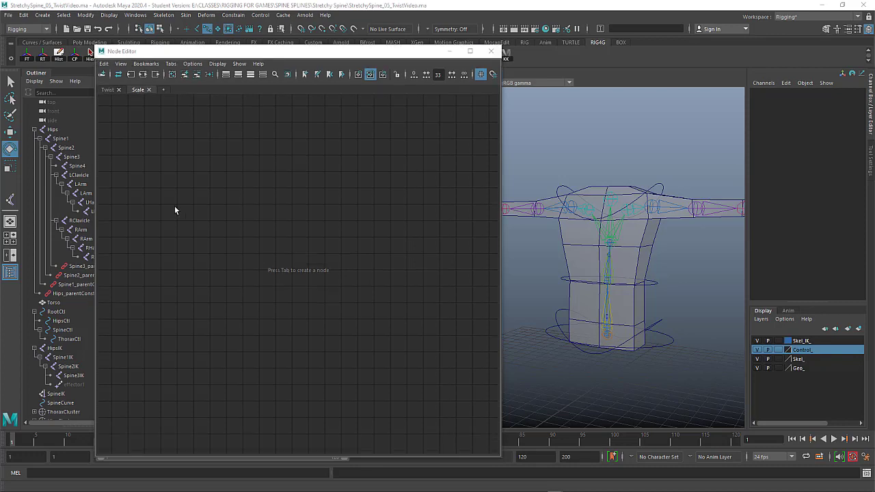
Add SpineCurve and its shape nodes to the Scale graph
drag(184, 52, 203, 51)
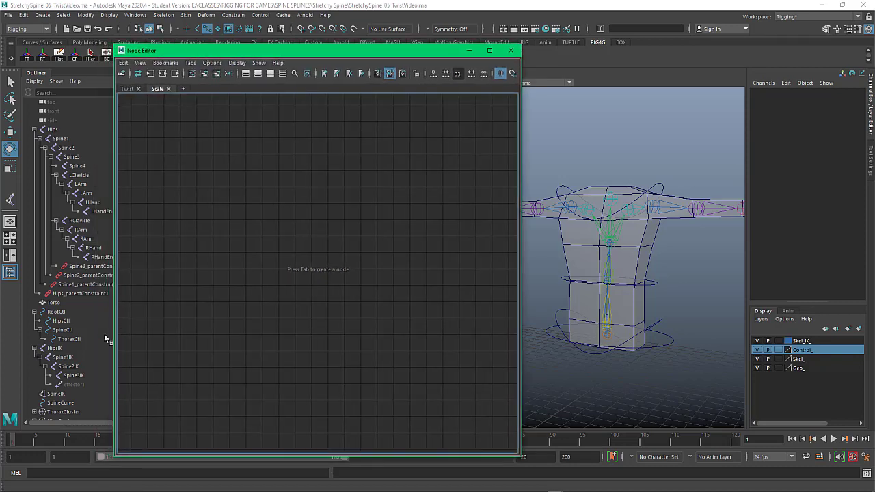
click(63, 403)
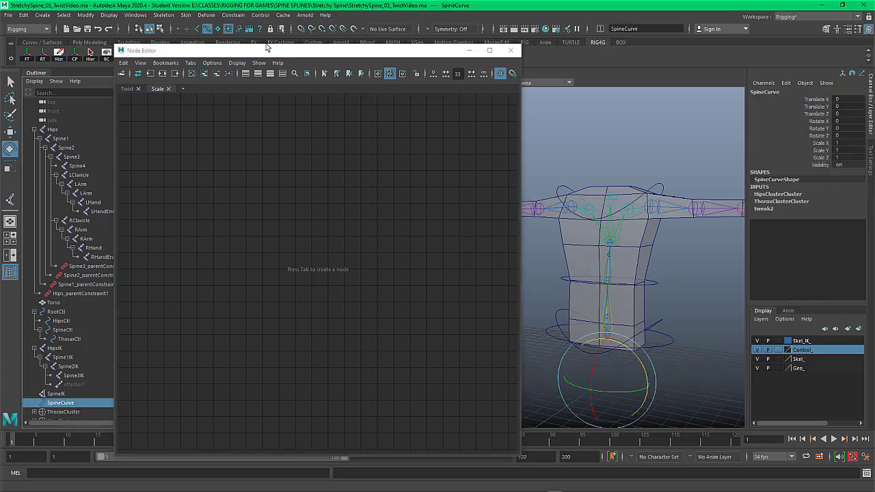
click(204, 74)
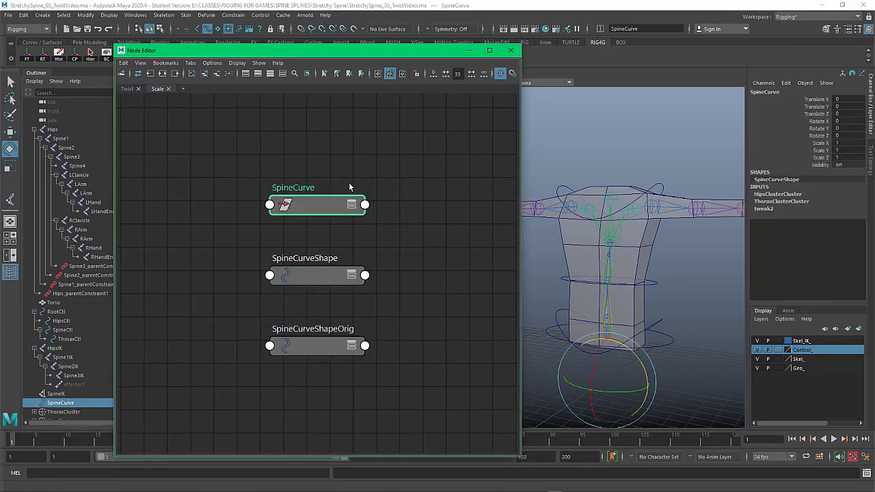
scroll(429, 342, down, 3)
alt+middle_drag(411, 313, 248, 268)
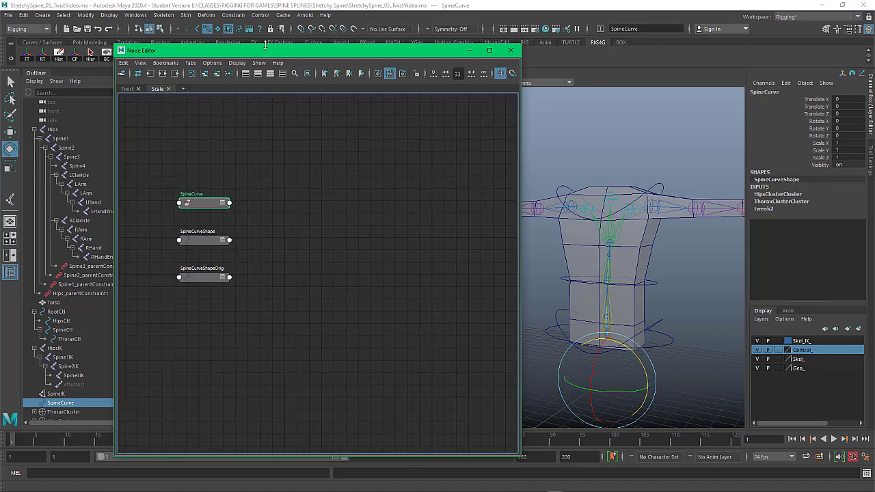
Add the four IK joints, HipsIK through Spine3IK, to the Scale graph
drag(277, 51, 301, 54)
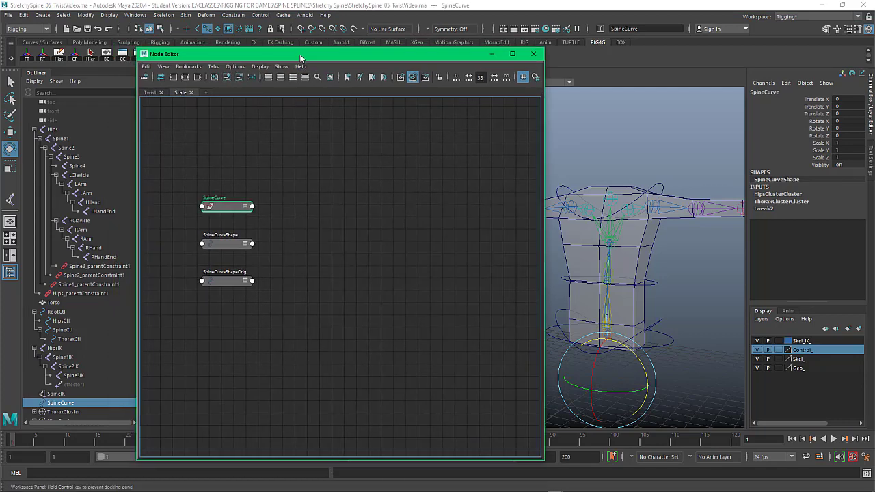
click(59, 350)
drag(59, 350, 79, 375)
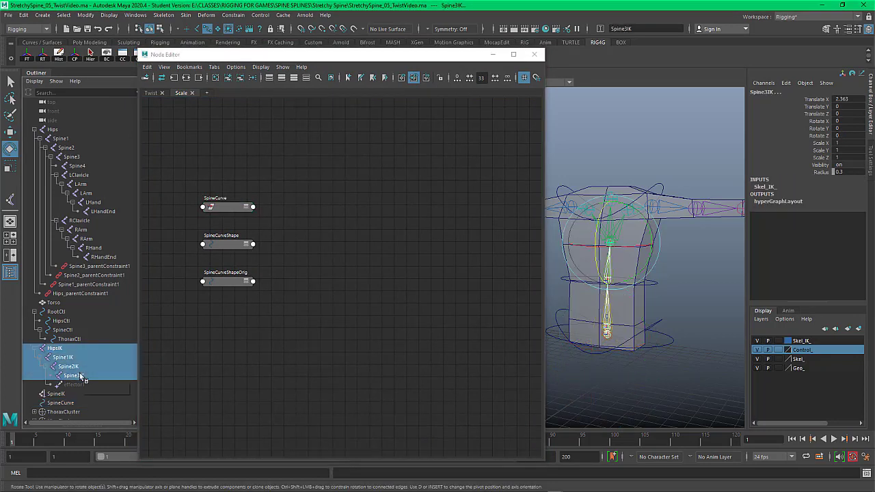
click(228, 77)
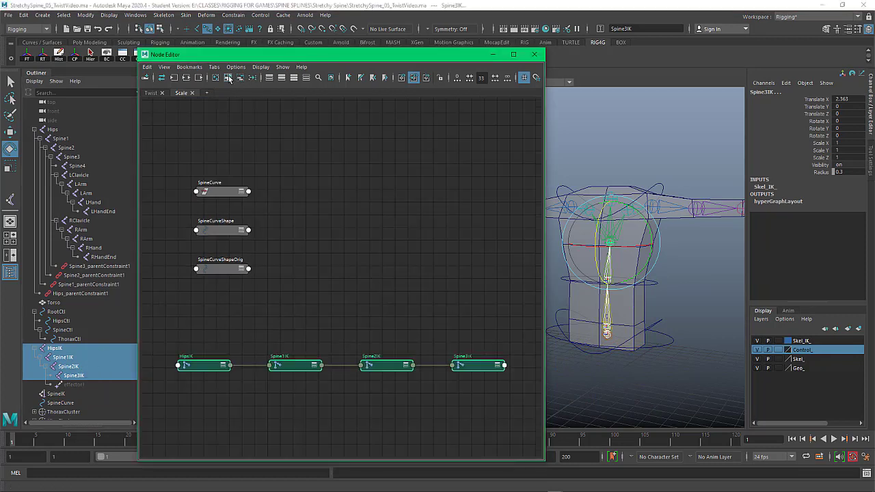
Arrange the four IK joint nodes in a rising diagonal from HipsIK up to Spine3IK, beside the curve nodes
click(297, 341)
drag(469, 366, 480, 184)
drag(384, 370, 408, 272)
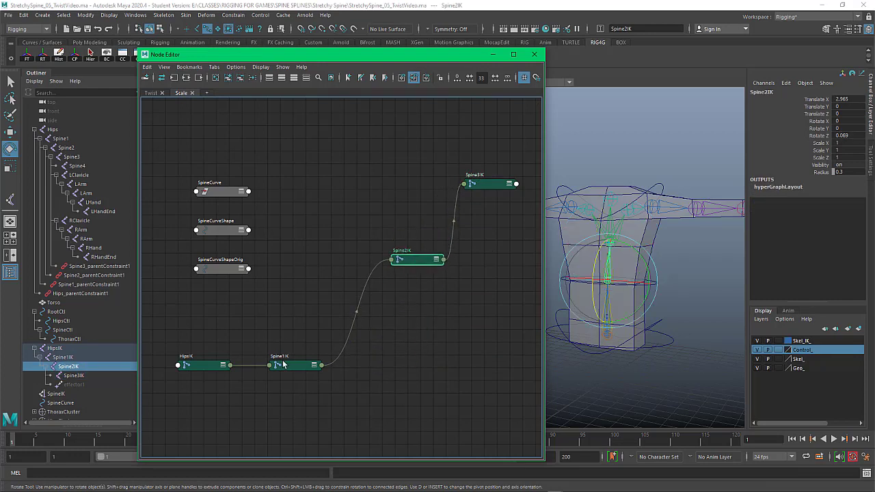
drag(283, 366, 333, 320)
drag(206, 366, 272, 394)
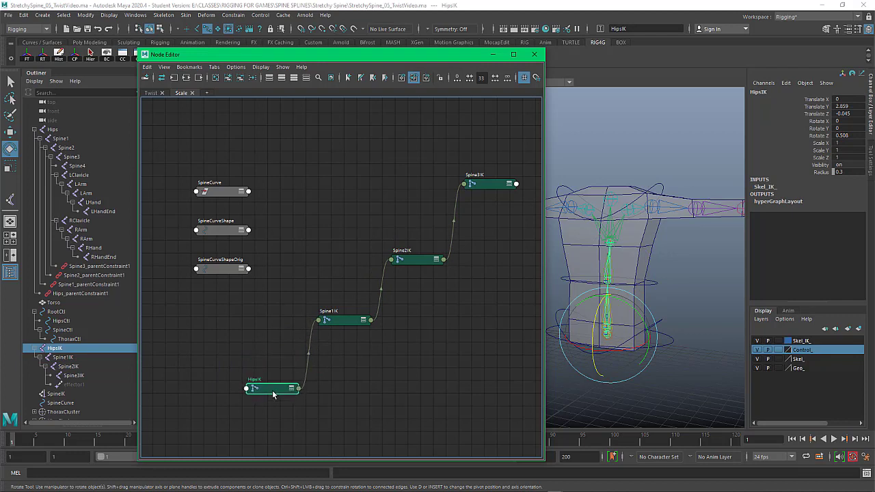
click(419, 261)
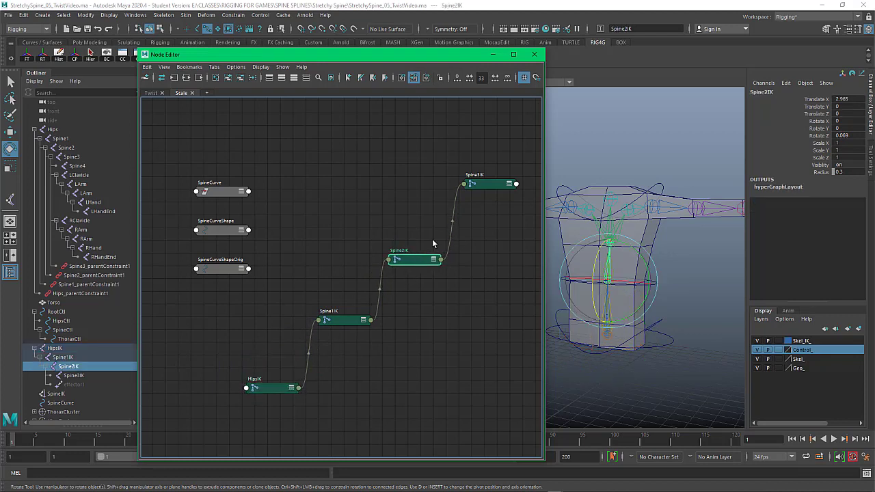
click(480, 190)
click(272, 388)
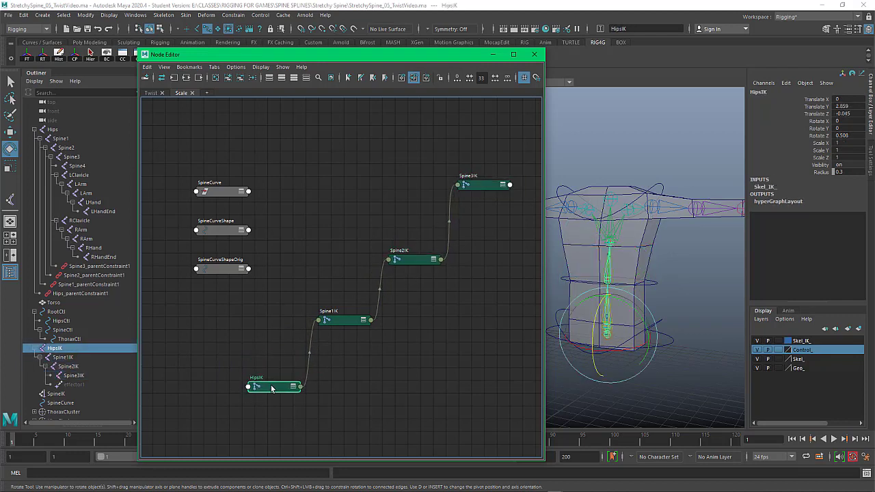
Pin the SpineCurveShape node and the four IK joint nodes in the graph, leaving the joints selected
scroll(290, 259, up, 3)
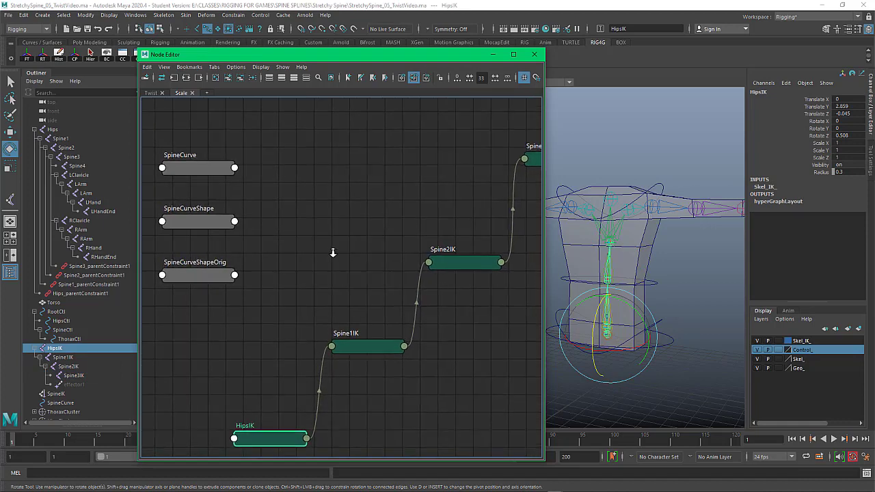
click(193, 221)
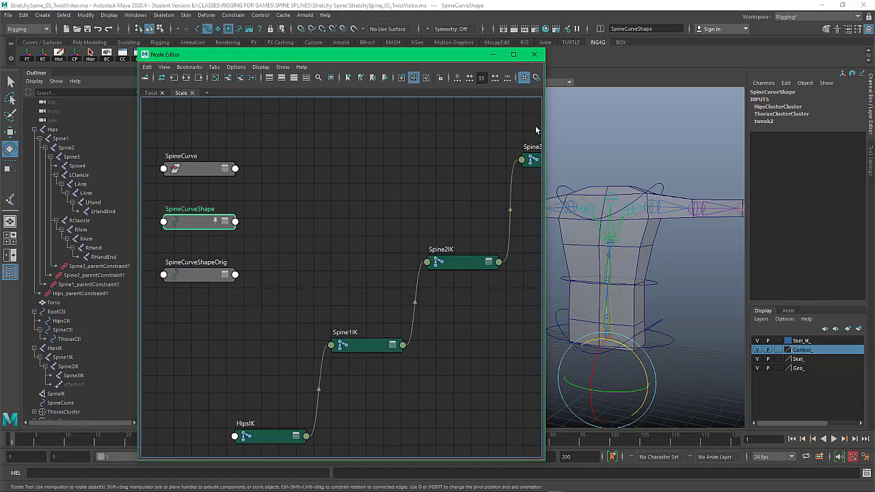
click(288, 431)
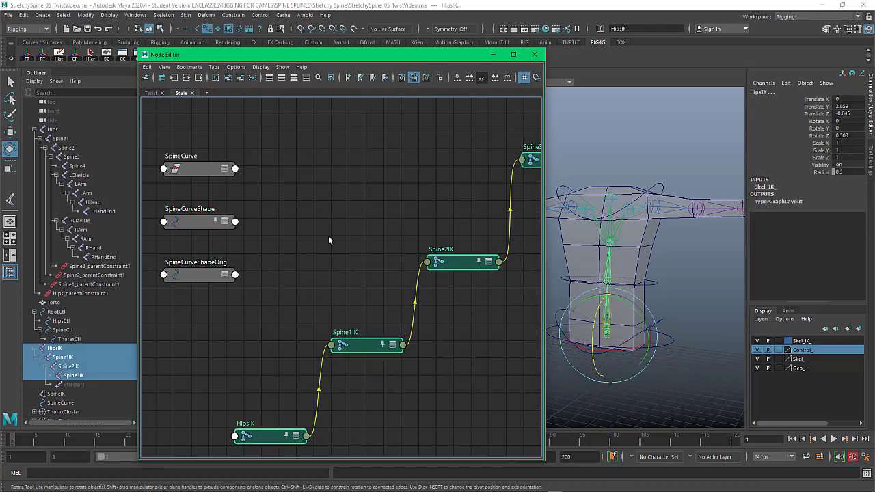
Show the full attribute lists on the four joint nodes and clear the unpinned nodes from the graph
middle_drag(327, 234, 313, 232)
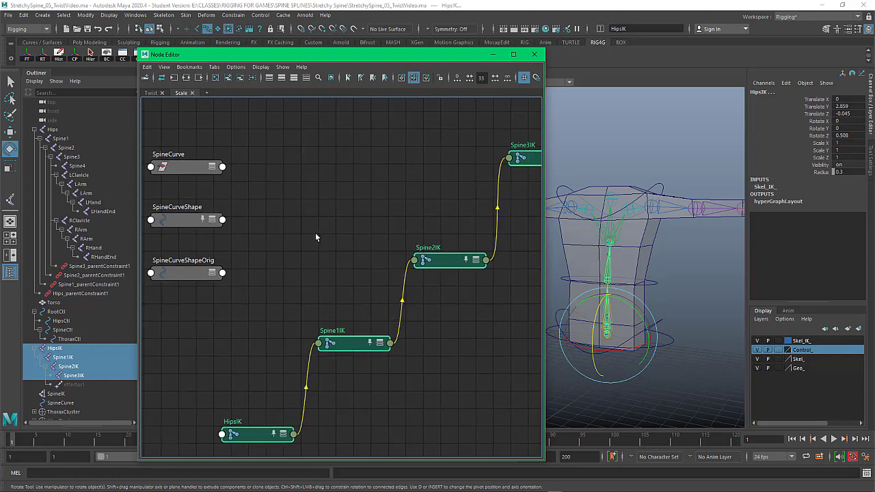
key(3)
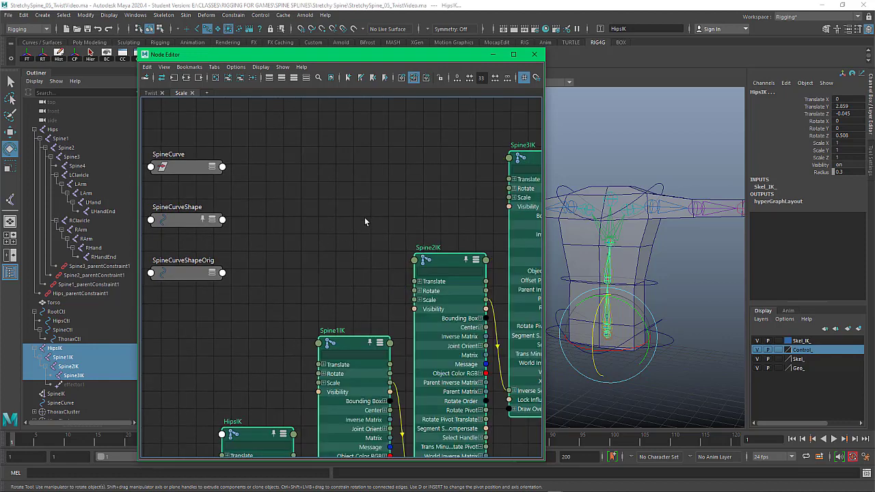
click(215, 79)
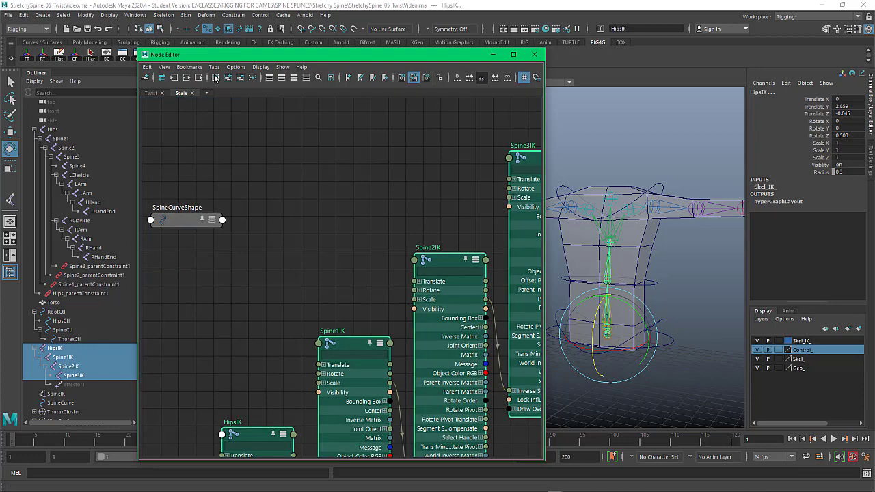
Show the full attribute list on SpineCurveShape and raise the node clear of HipsIK
click(179, 220)
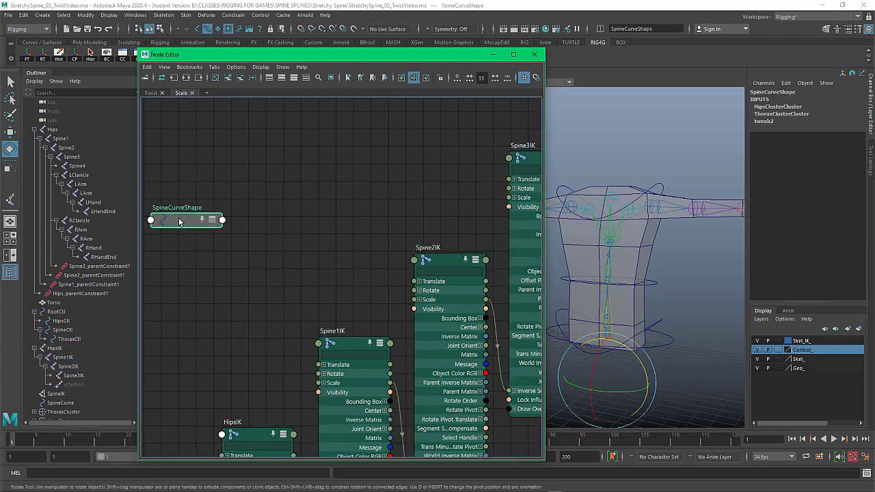
click(294, 77)
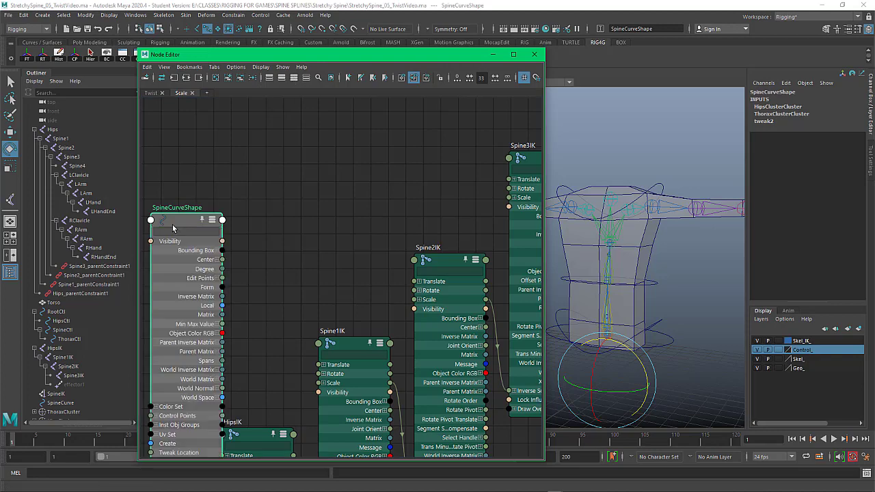
drag(173, 228, 174, 138)
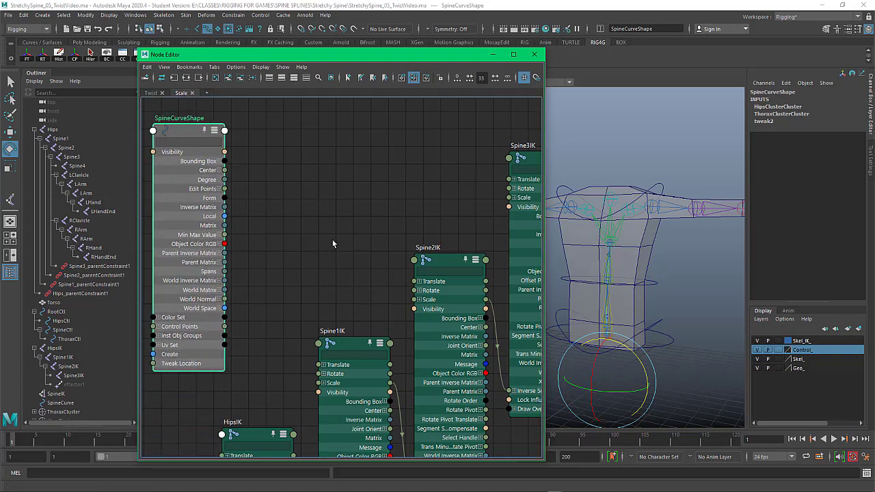
Move the SpineCurveShape node farther away from the joint nodes to leave empty graph space between them
scroll(354, 229, down, 5)
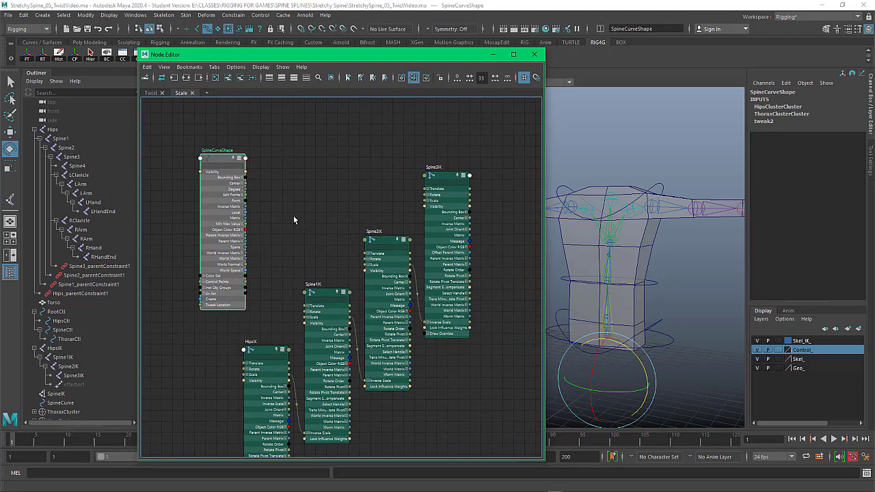
drag(213, 166, 193, 180)
alt+middle_drag(306, 184, 313, 178)
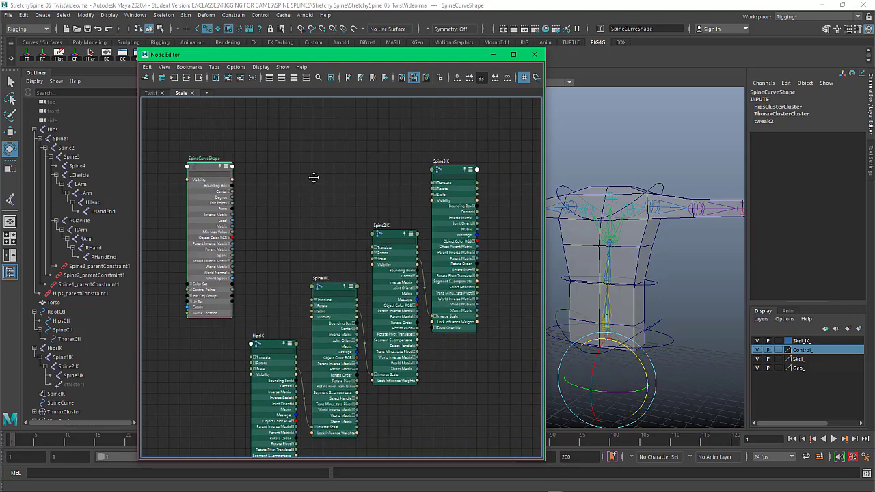
alt+right_drag(314, 178, 333, 182)
alt+middle_drag(309, 204, 313, 180)
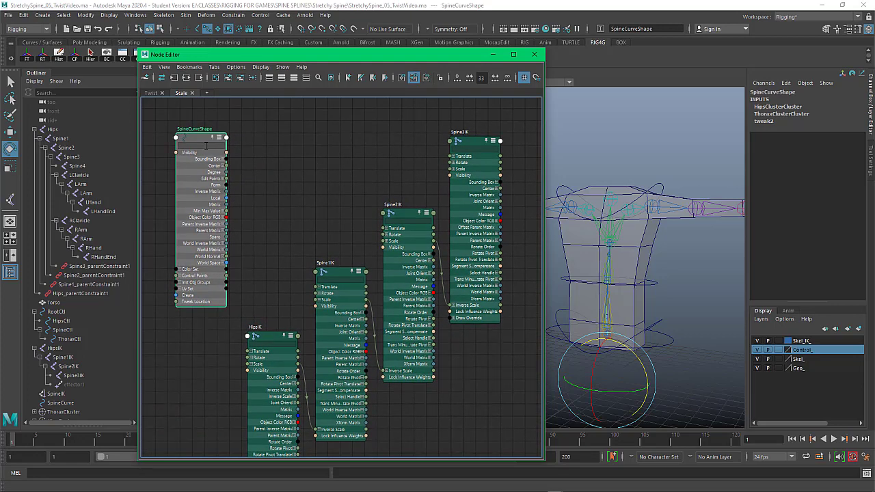
drag(197, 138, 192, 144)
alt+right_drag(262, 173, 278, 168)
alt+middle_drag(278, 168, 296, 184)
drag(206, 159, 200, 163)
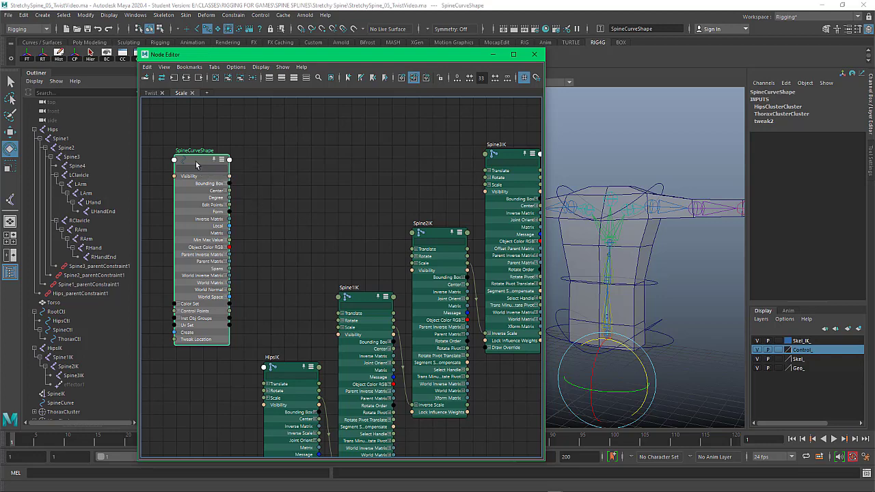
drag(197, 164, 193, 159)
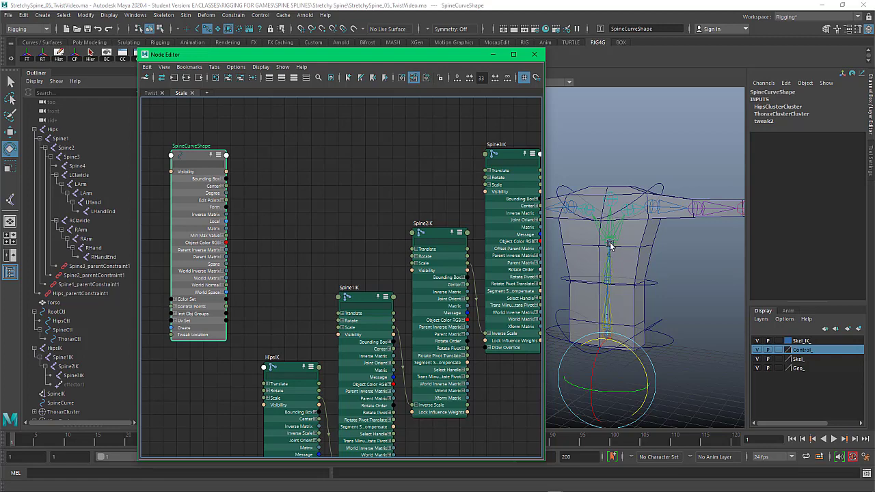
Test the spine's stretch by moving ThoraxCtl straight up about 4.4 units in Translate Y
click(651, 188)
click(652, 189)
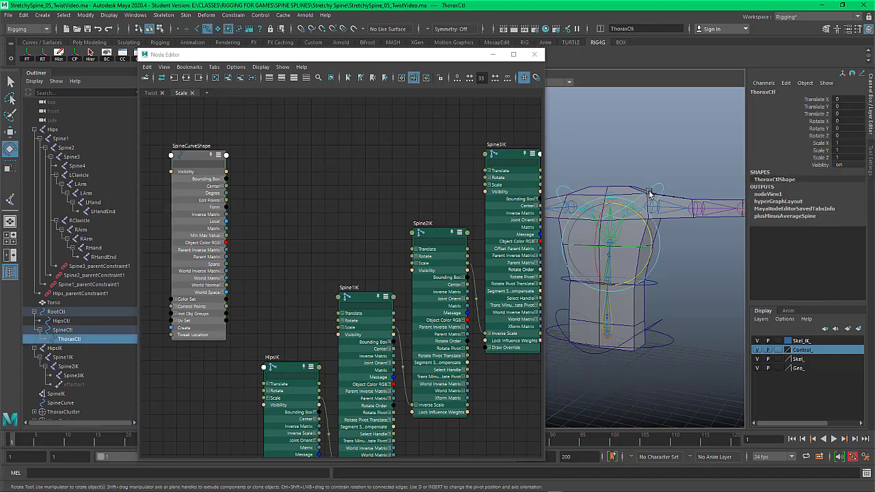
key(w)
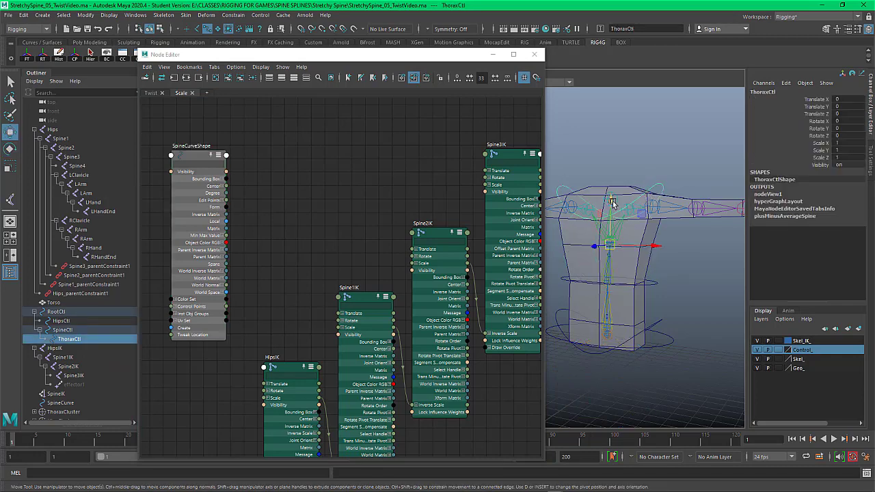
drag(609, 200, 608, 164)
key(ctrl+z)
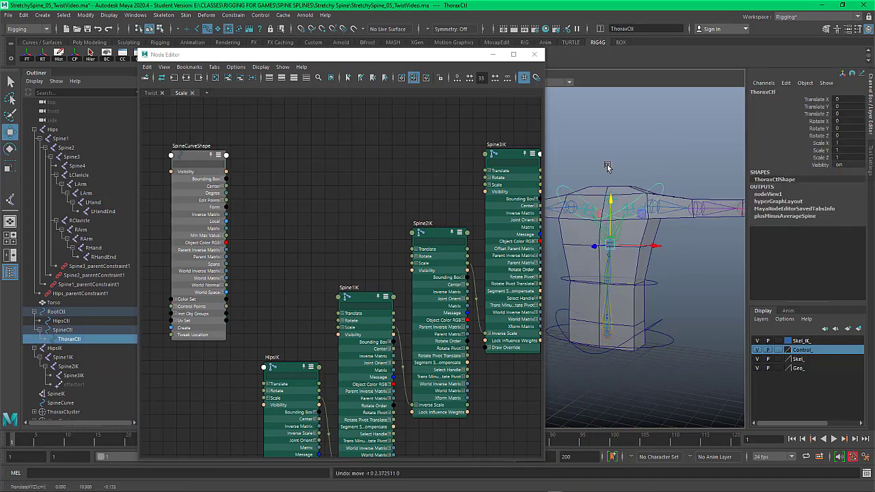
drag(611, 200, 599, 129)
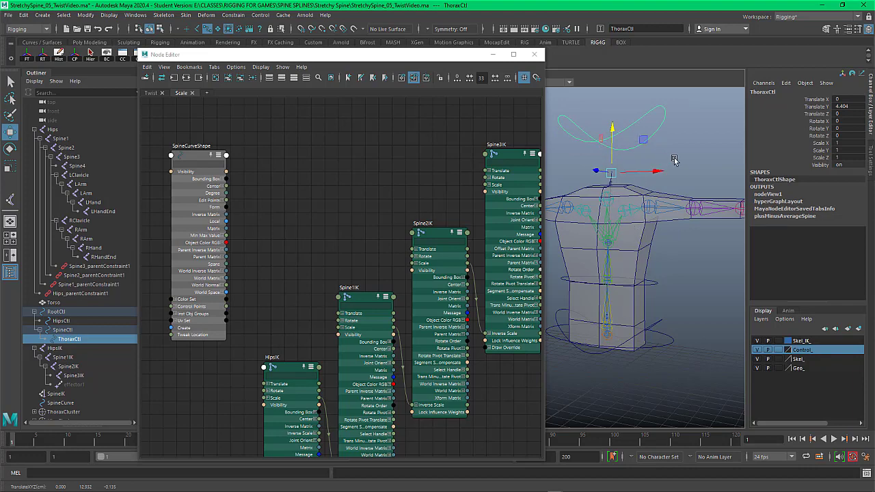
Undo the ThoraxCtl test move and hide the Skel_ display layer in the viewport
key(ctrl+z)
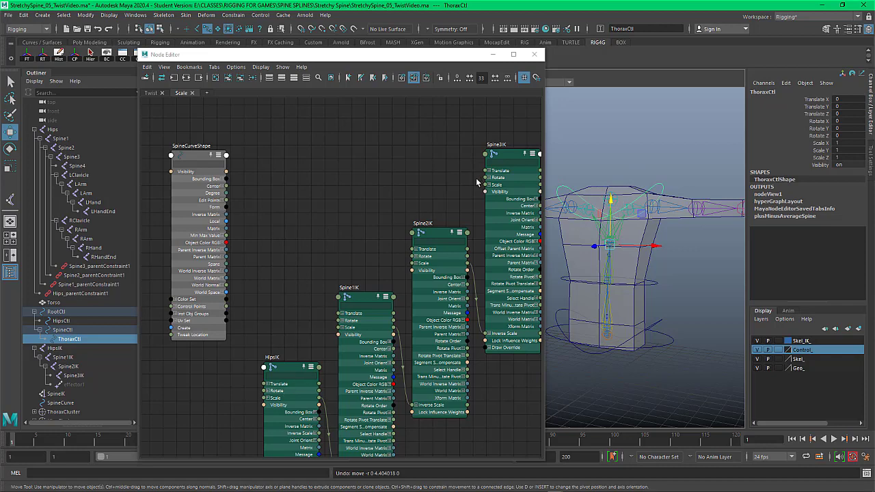
alt+middle_drag(387, 181, 377, 176)
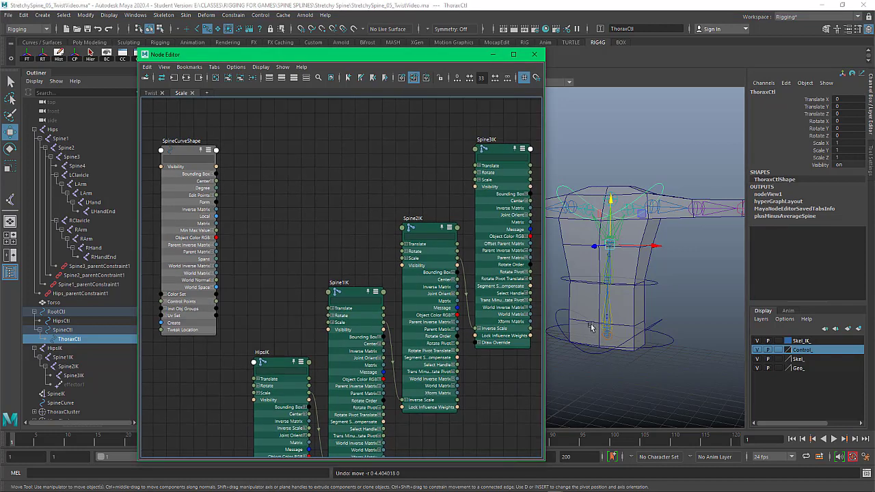
click(757, 360)
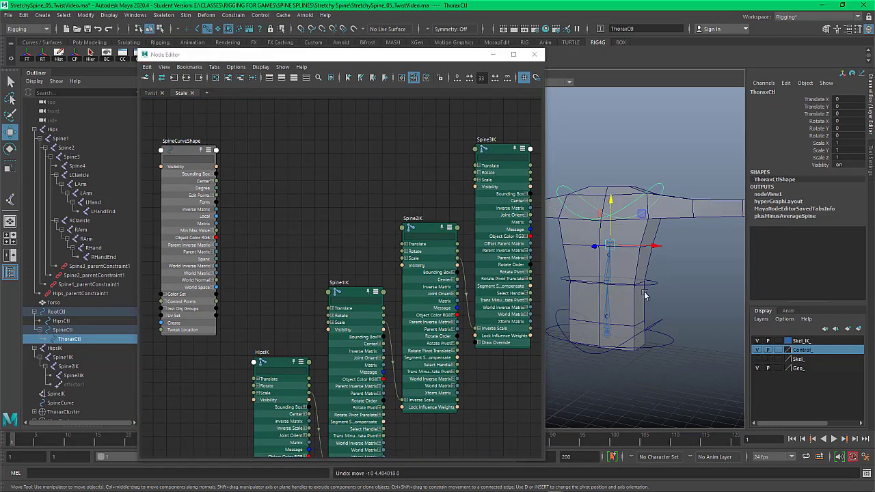
alt+middle_drag(619, 162, 628, 165)
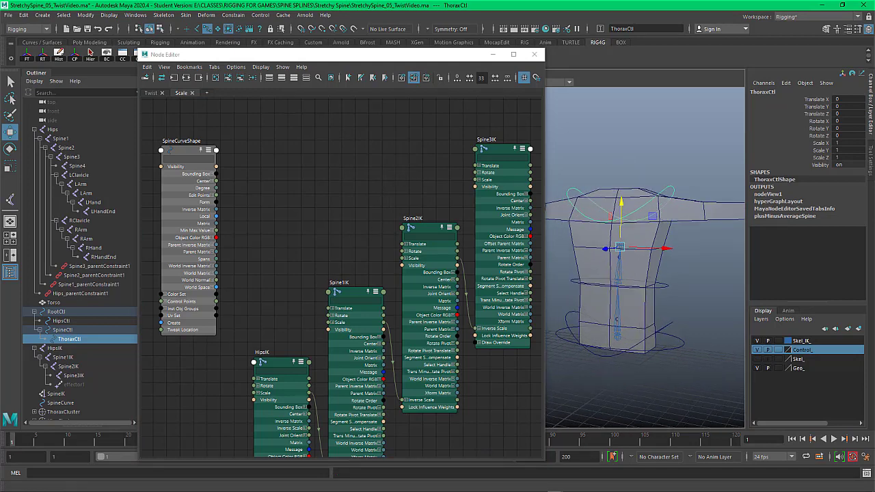
Add a curveInfo node beside SpineCurveShape in the Scale graph and show its full attribute list
alt+middle_drag(275, 196, 289, 193)
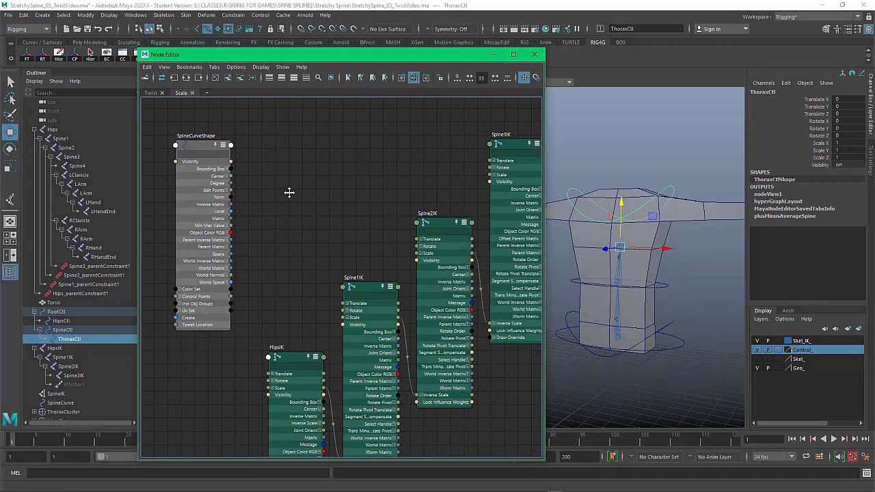
key(Tab)
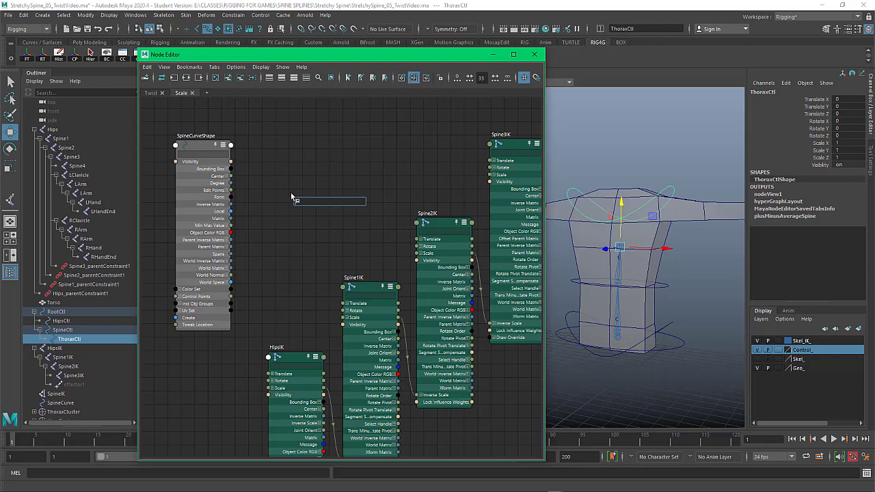
text(curve)
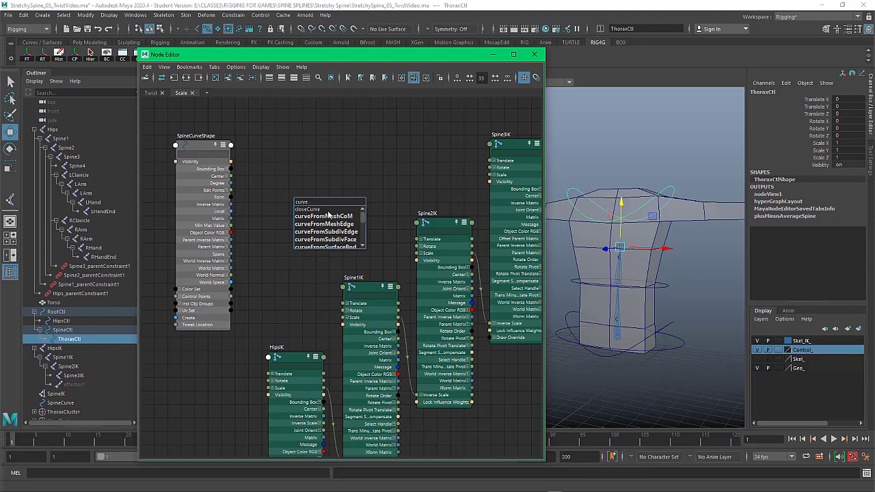
key(Down)
key(Down)
key(Down)
key(Down)
key(Down)
key(Down)
key(Down)
key(Down)
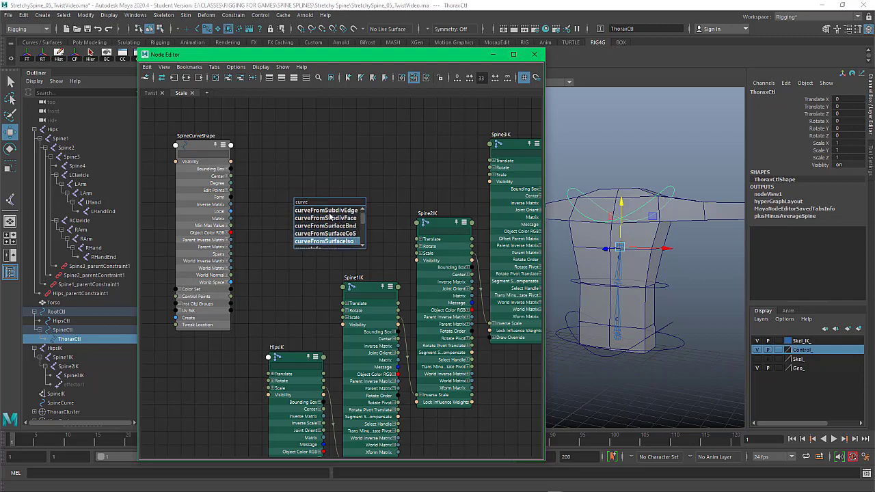
key(Down)
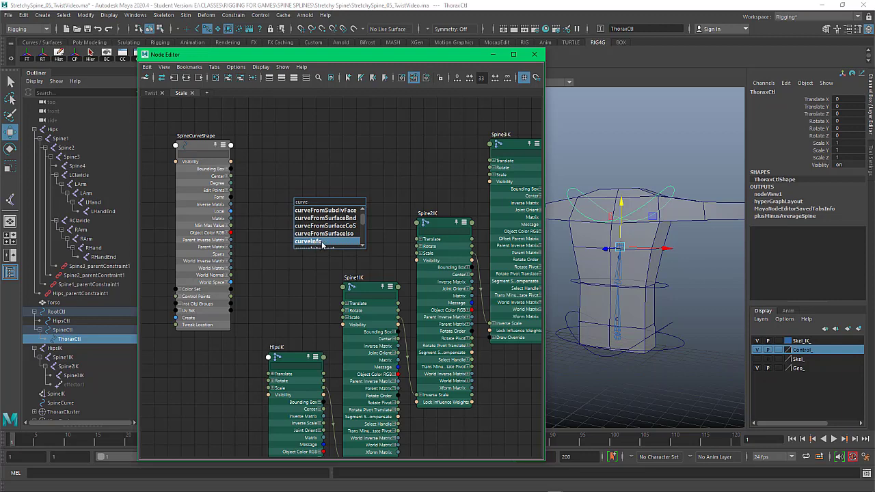
key(Return)
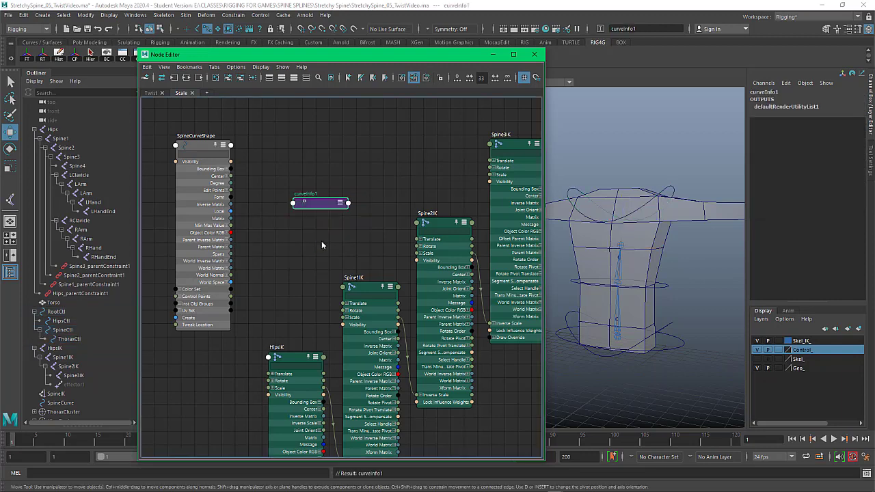
key(3)
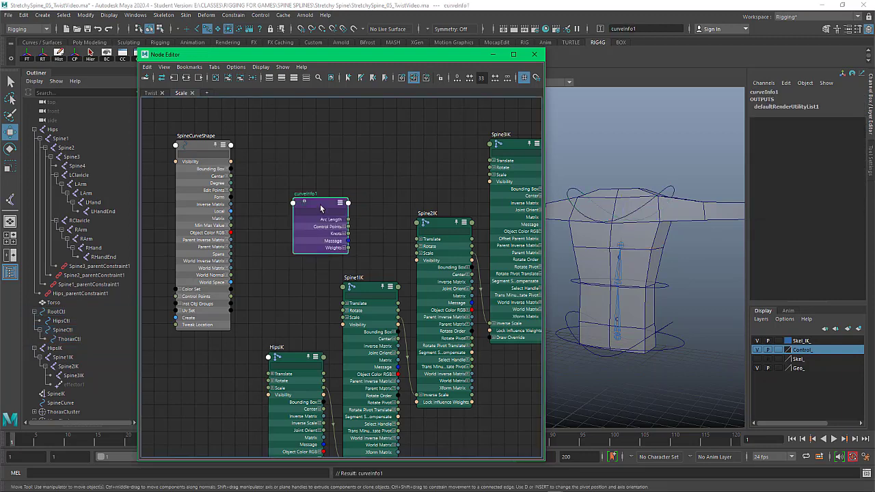
drag(321, 204, 282, 171)
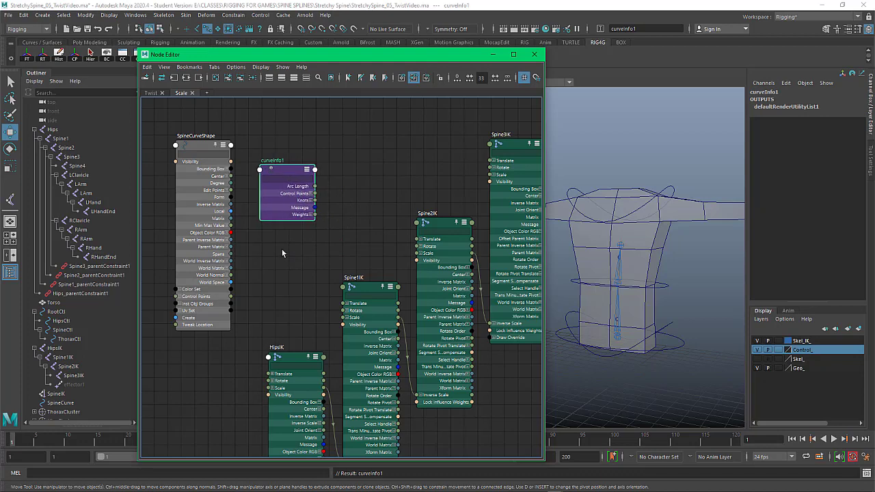
Add a multiplyDivide node beside curveInfo1 and show its full attribute list
key(Tab)
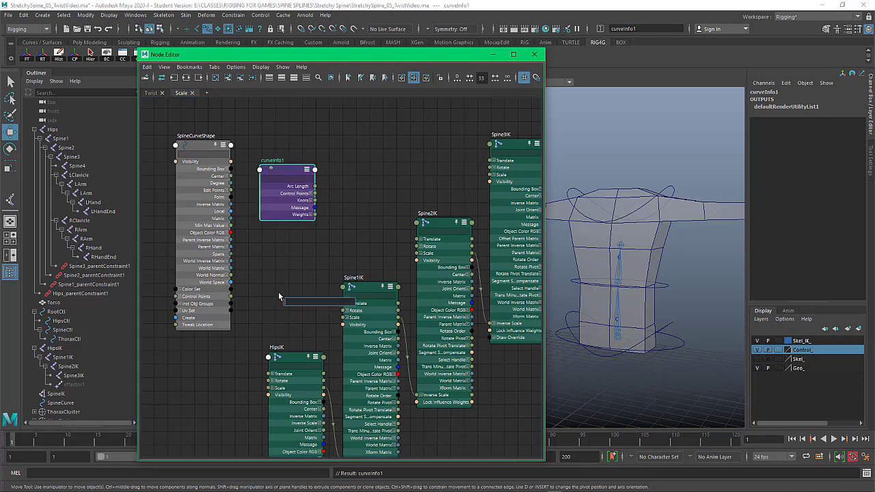
text(mult)
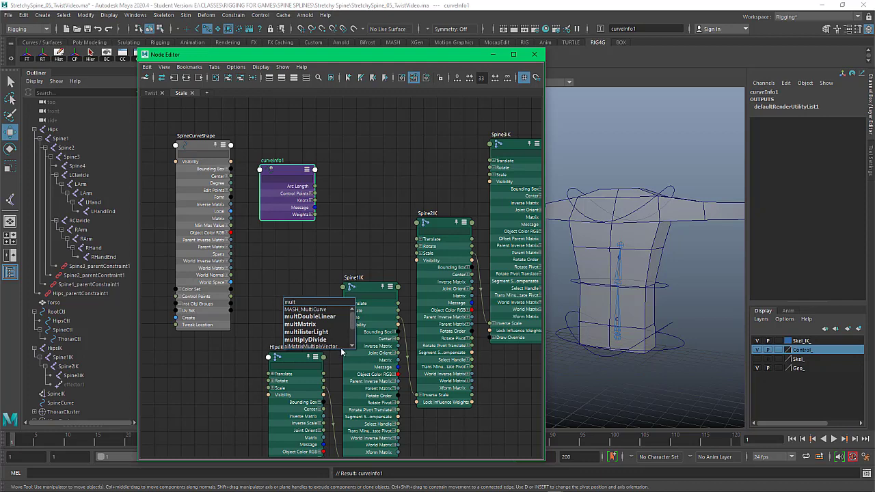
key(Down)
key(Down)
key(Down)
key(Down)
key(Down)
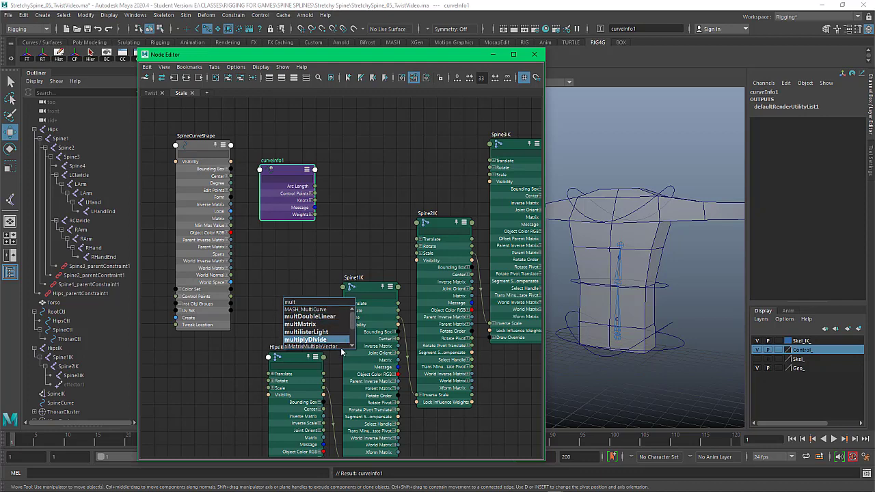
key(Return)
drag(317, 306, 370, 168)
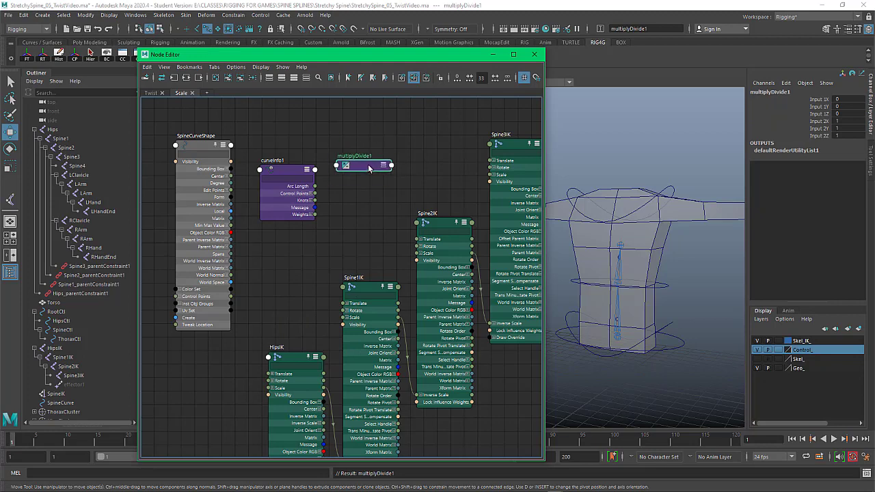
key(2)
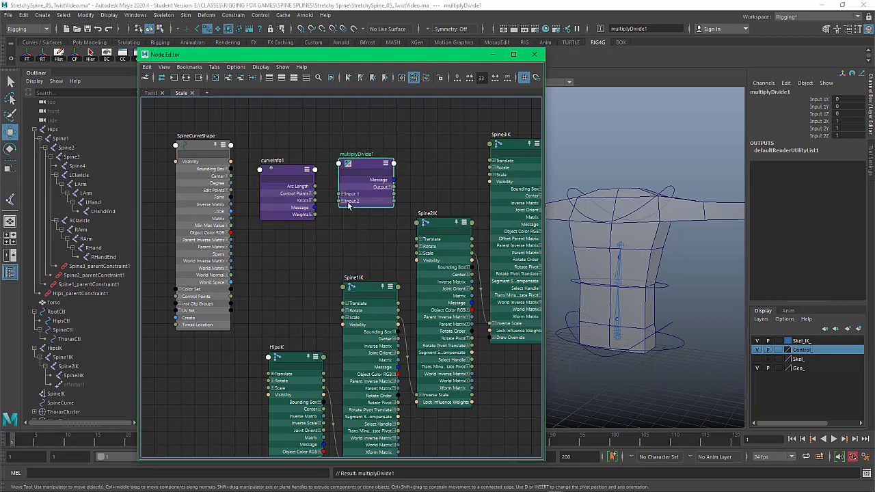
Expand Input 1 and Output on multiplyDivide1 and line the node up with curveInfo1 near the top of the graph
click(344, 195)
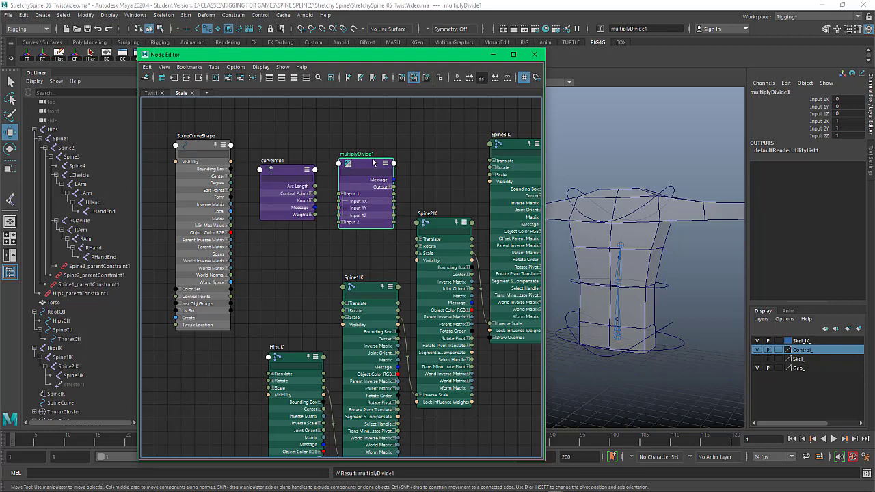
drag(374, 170, 371, 150)
drag(288, 171, 286, 161)
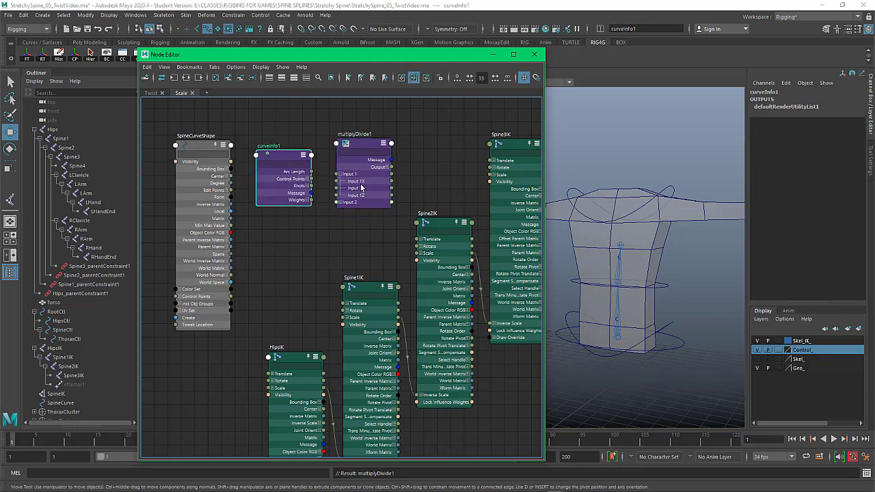
drag(359, 151, 354, 148)
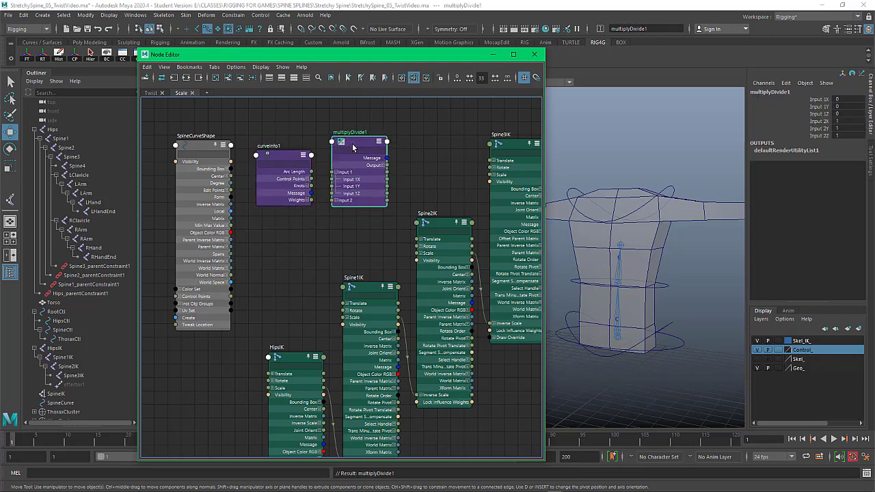
click(382, 166)
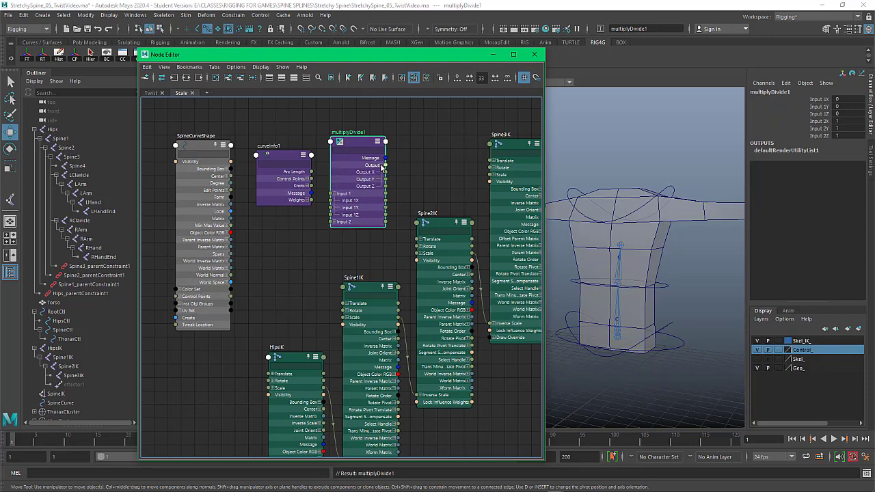
Expand World Space on SpineCurveShape and connect World Space[0] to the inputCurve attribute of curveInfo1
click(228, 284)
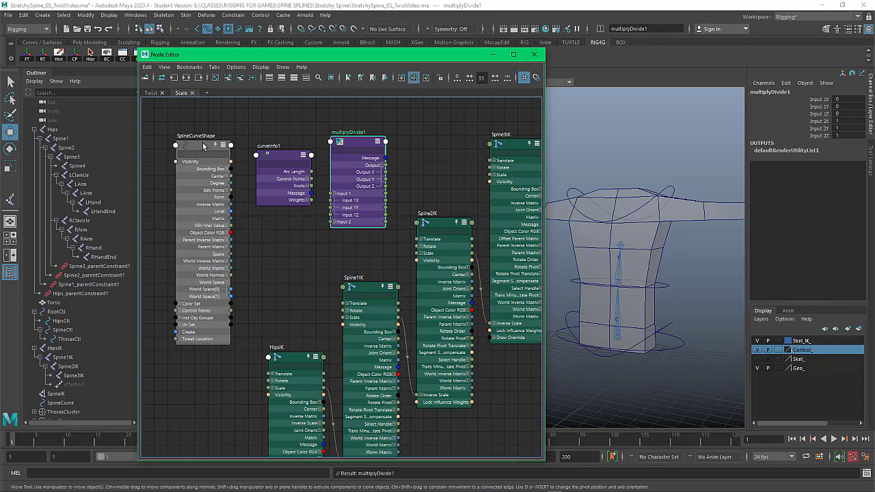
mouse_move(204, 146)
mouse_down()
mouse_move(184, 142)
mouse_move(191, 143)
mouse_up()
drag(275, 161, 274, 154)
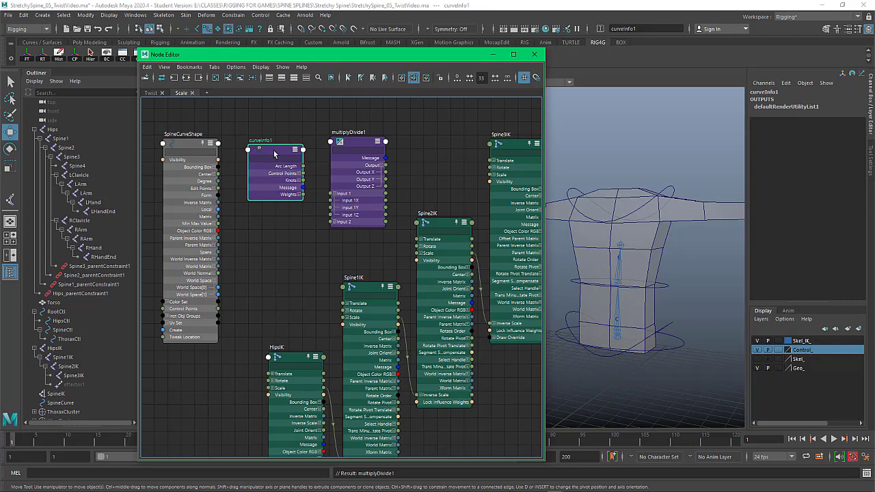
drag(272, 155, 270, 154)
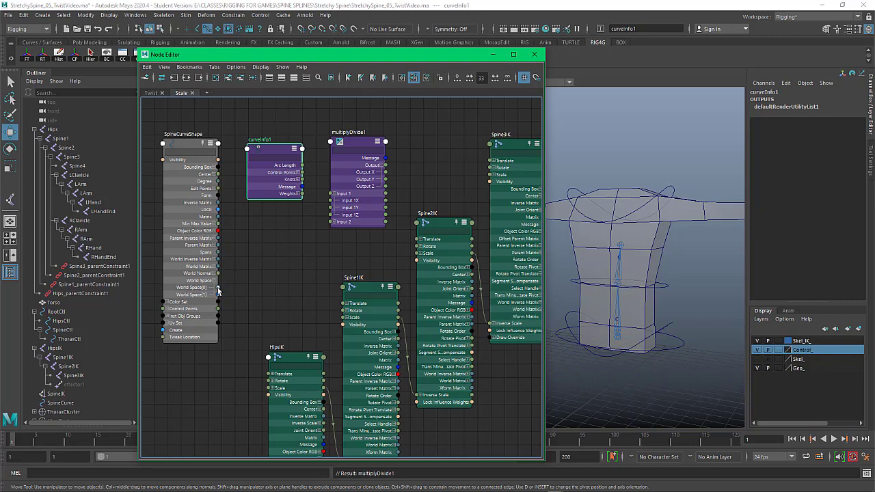
drag(218, 288, 248, 150)
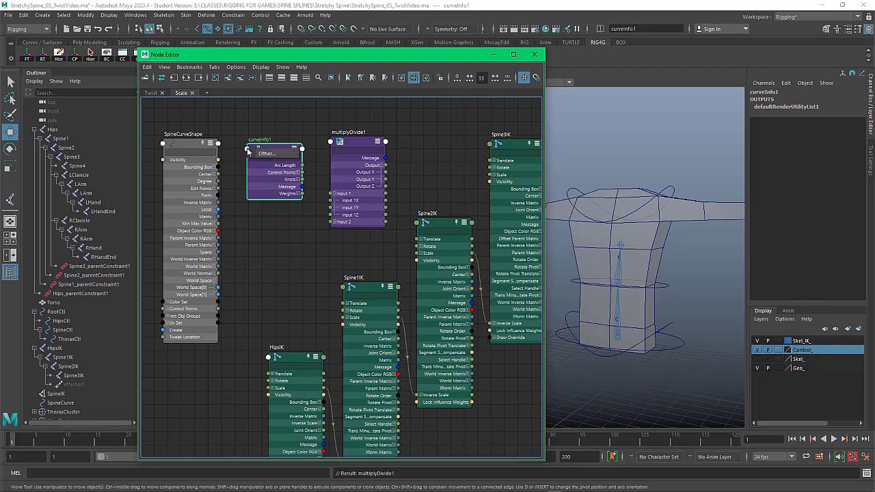
click(267, 154)
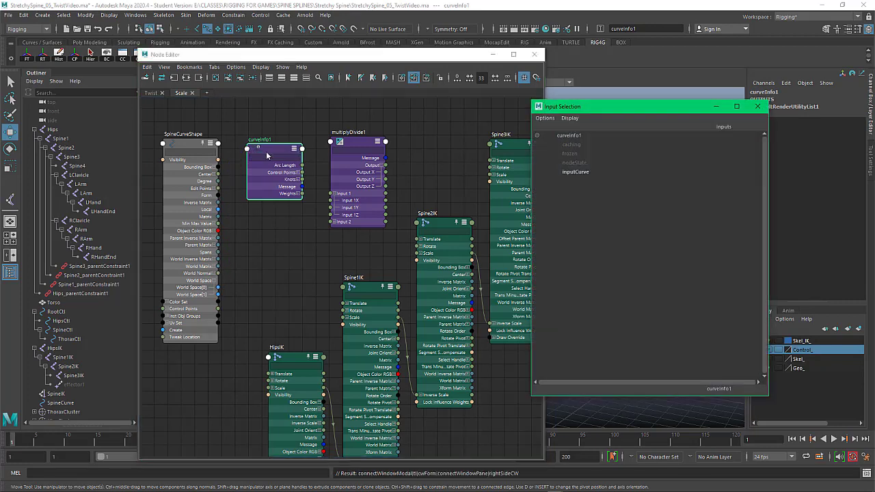
click(580, 172)
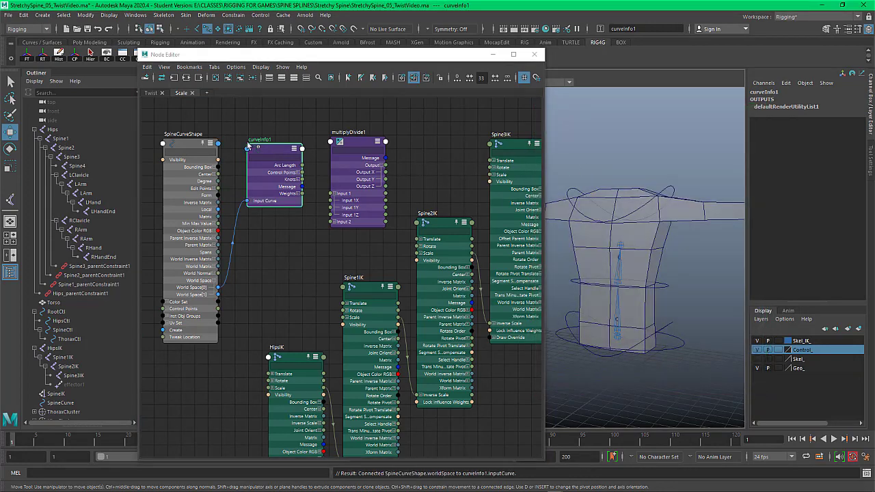
Space out curveInfo1 and multiplyDivide1, and connect curveInfo1's Arc Length to multiplyDivide1's Input 1X
drag(276, 148, 275, 146)
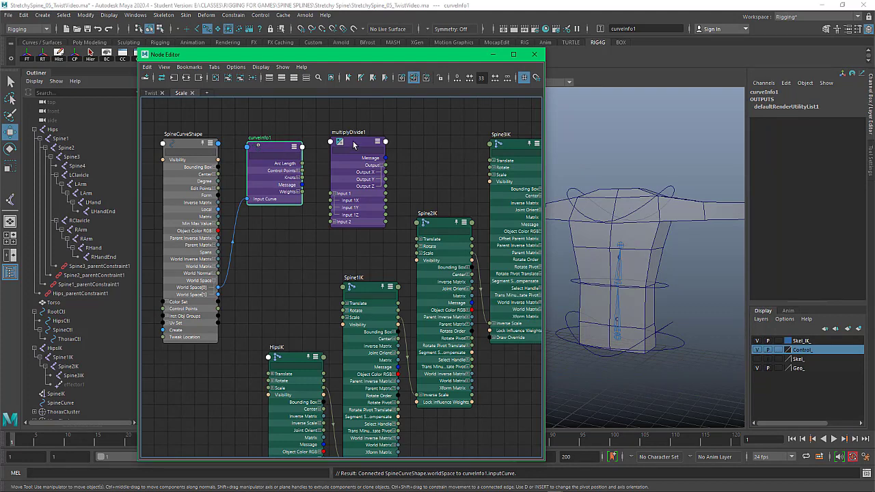
drag(353, 144, 359, 147)
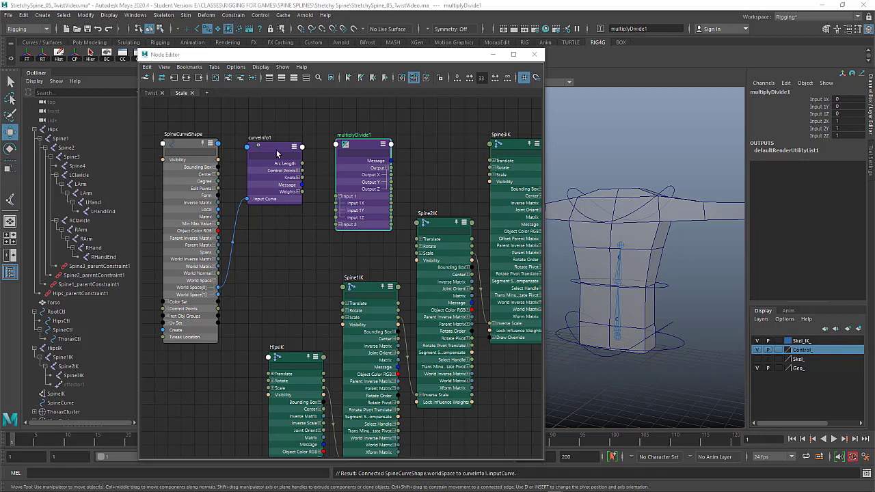
drag(277, 154, 273, 151)
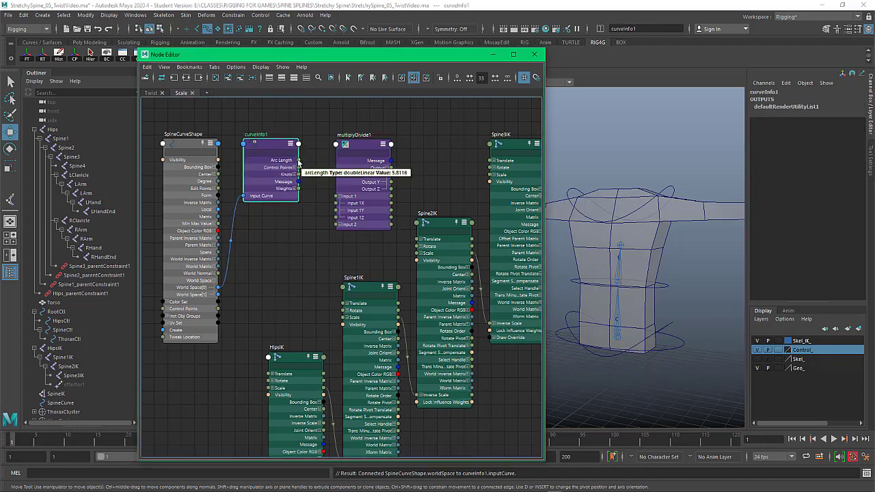
drag(298, 161, 337, 204)
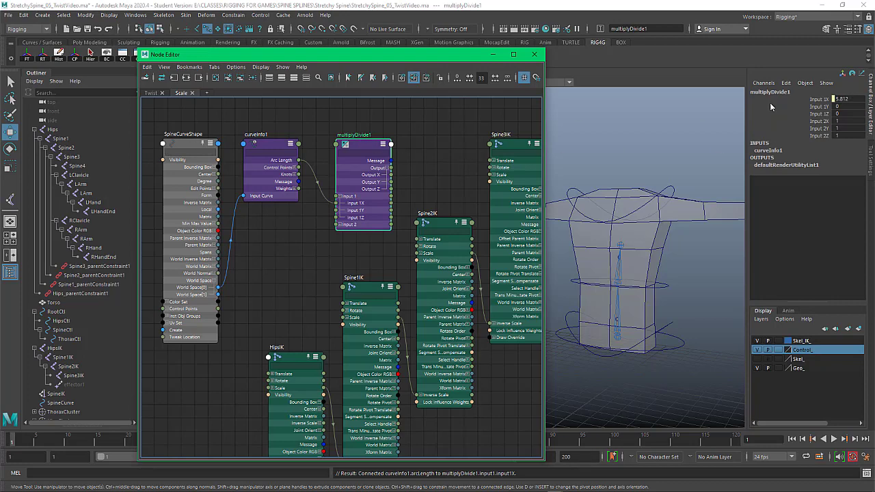
Copy the Input 1X value of multiplyDivide1 and clear the node selection
click(857, 99)
key(ctrl+c)
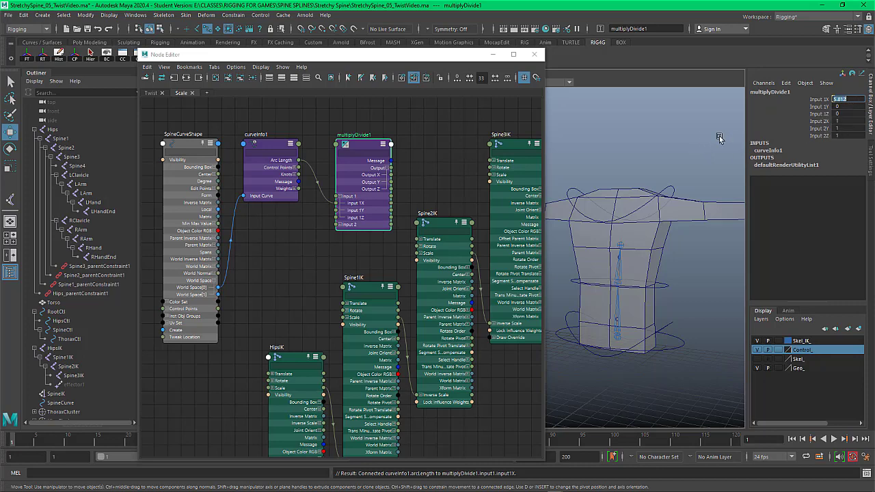
click(469, 121)
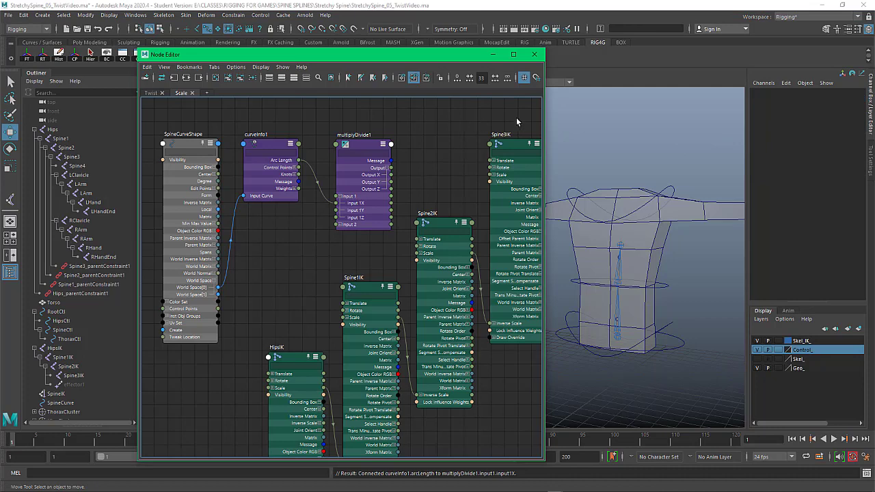
In multiplyDivide1's attributes, paste 5.812 as the Input 2X value and set the Operation to Divide
click(851, 29)
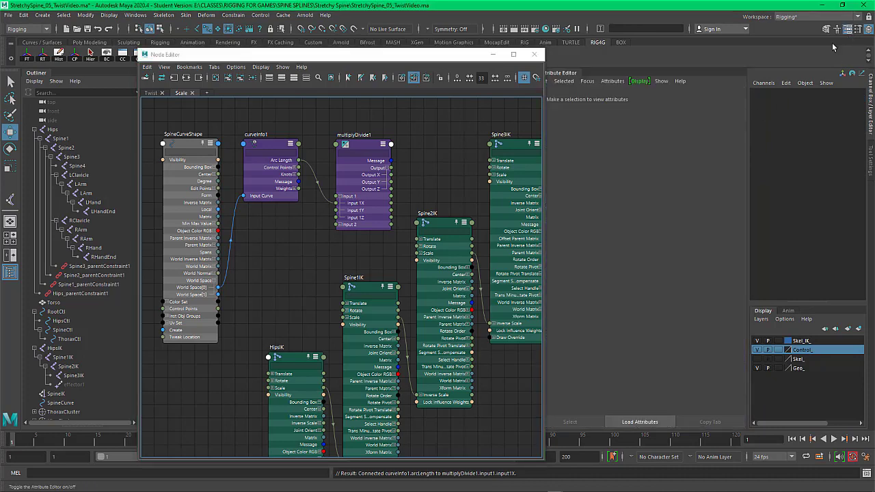
click(365, 145)
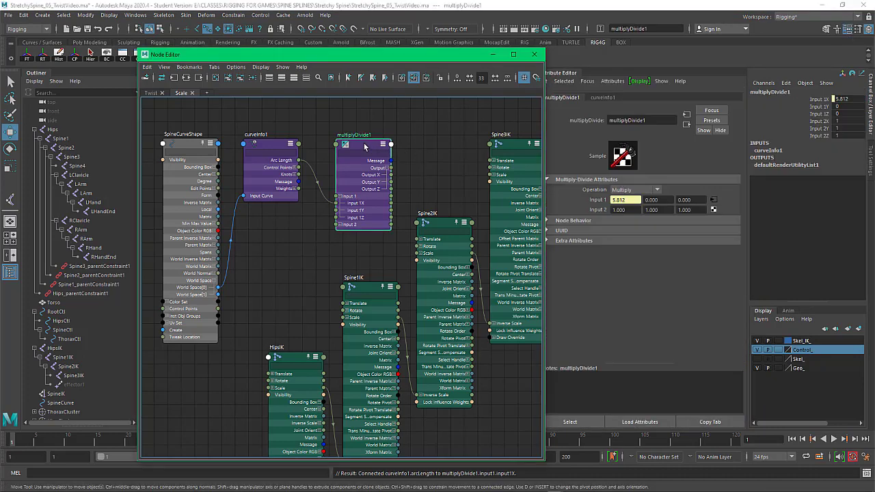
drag(400, 56, 366, 56)
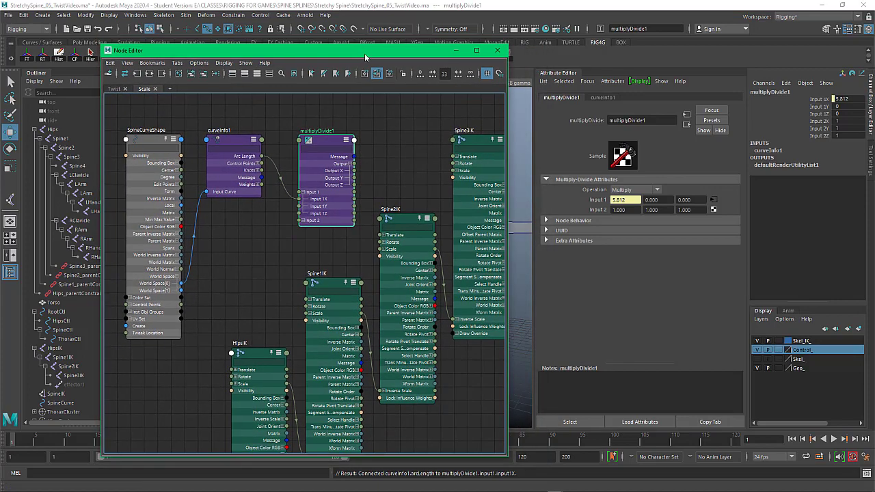
click(619, 210)
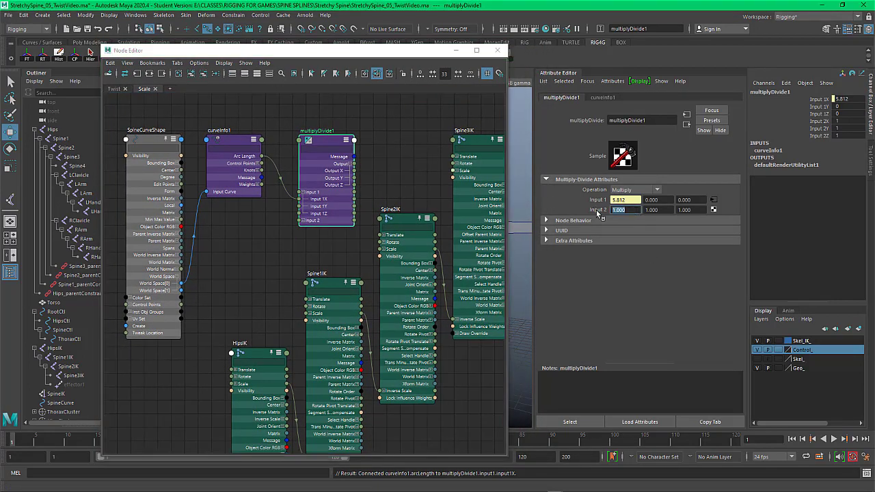
key(ctrl+v)
click(629, 190)
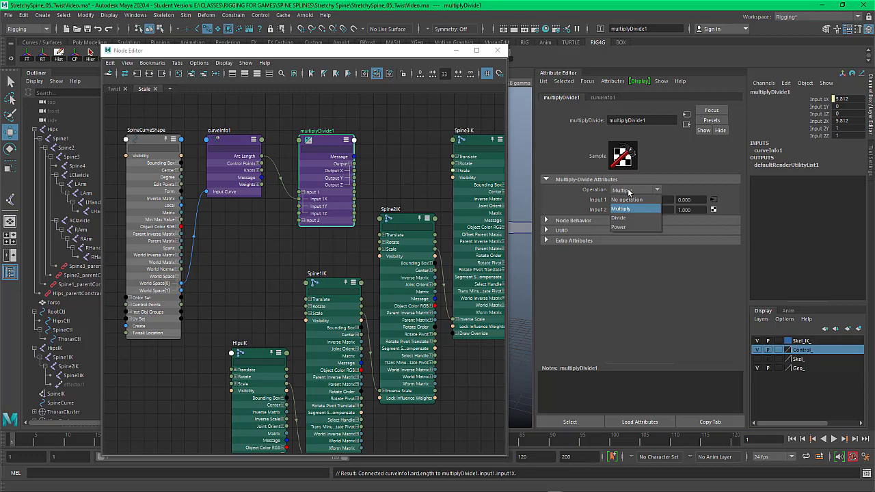
click(630, 218)
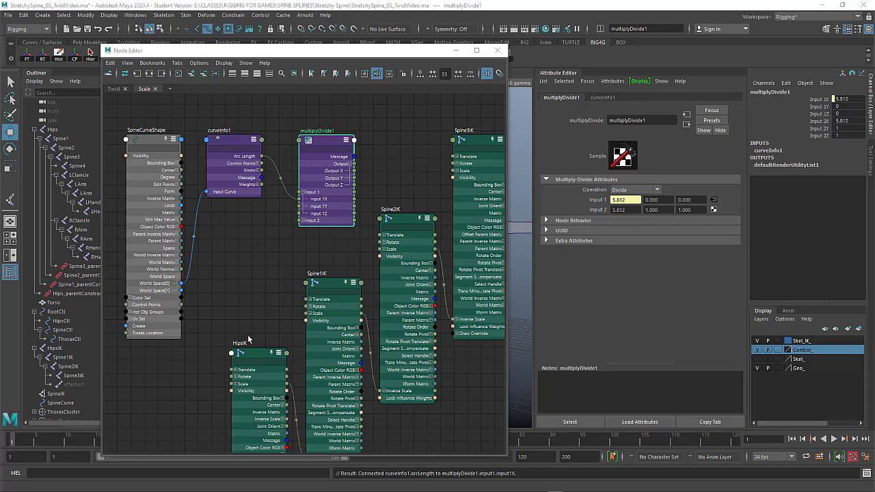
Expand the Scale attributes of the HipsIK, Spine1IK, Spine2IK and Spine3IK nodes
click(235, 384)
click(311, 313)
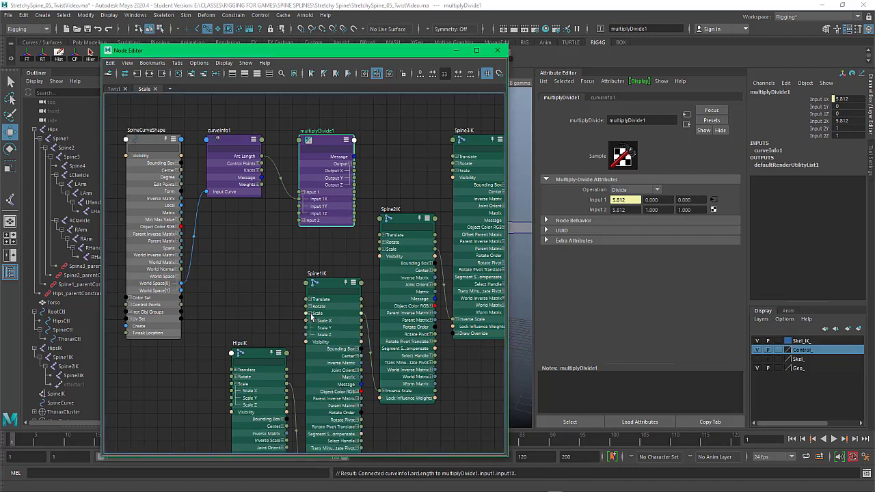
click(385, 249)
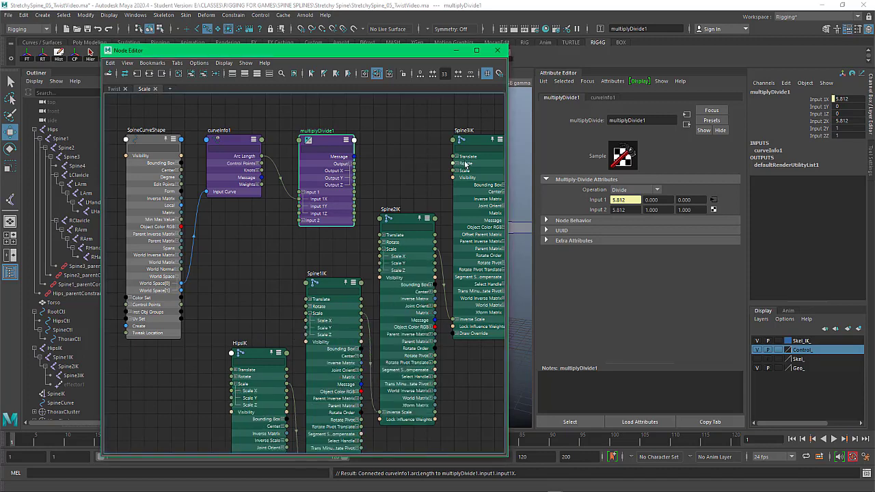
click(456, 171)
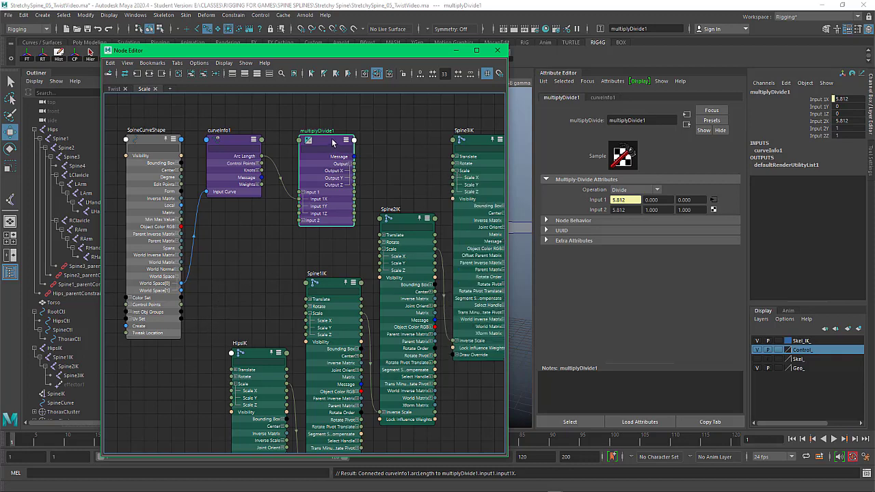
Nudge multiplyDivide1 aside and connect its Output X to Scale X of HipsIK, Spine1IK, Spine2IK and Spine3IK
drag(334, 143, 326, 134)
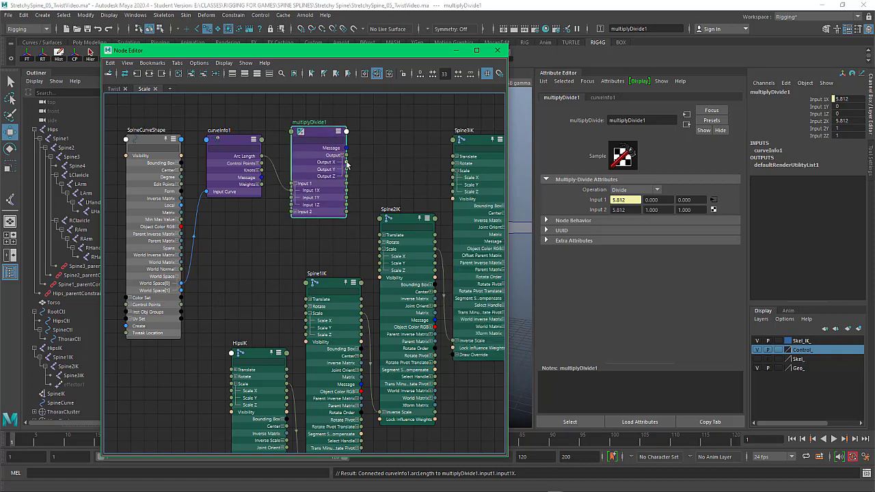
drag(347, 162, 235, 395)
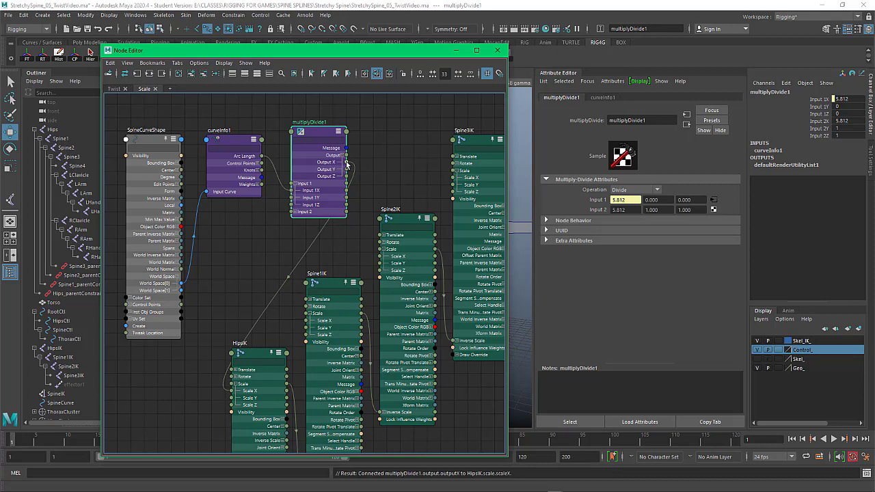
drag(346, 164, 311, 319)
drag(347, 162, 379, 257)
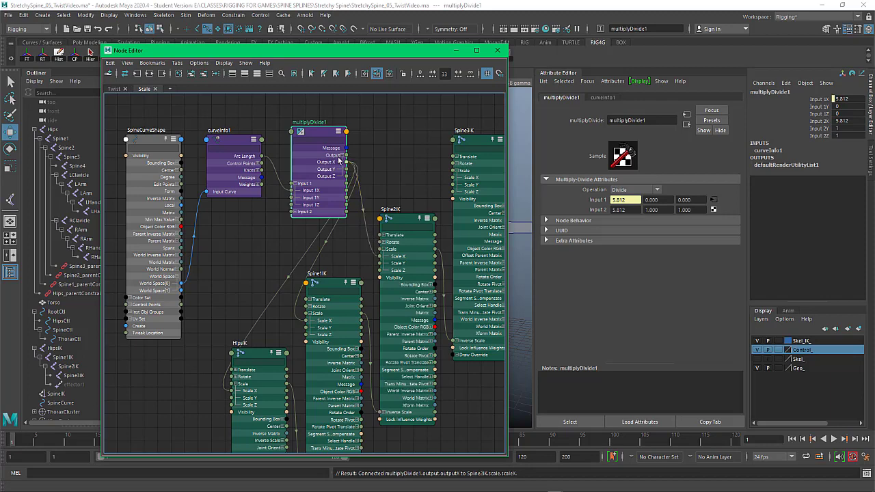
drag(346, 163, 450, 179)
Bookmark the complete Scale node network under the name Scale with no nodes selected
scroll(388, 139, down, 5)
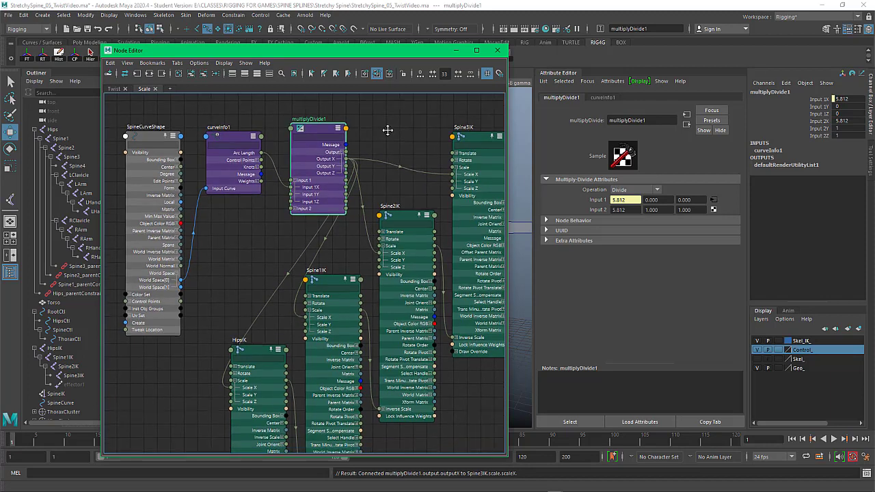
middle_drag(383, 130, 347, 123)
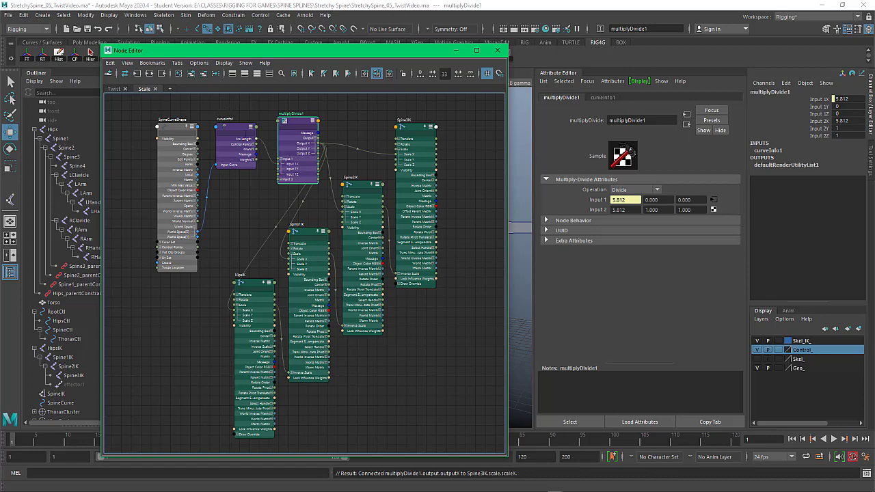
click(237, 130)
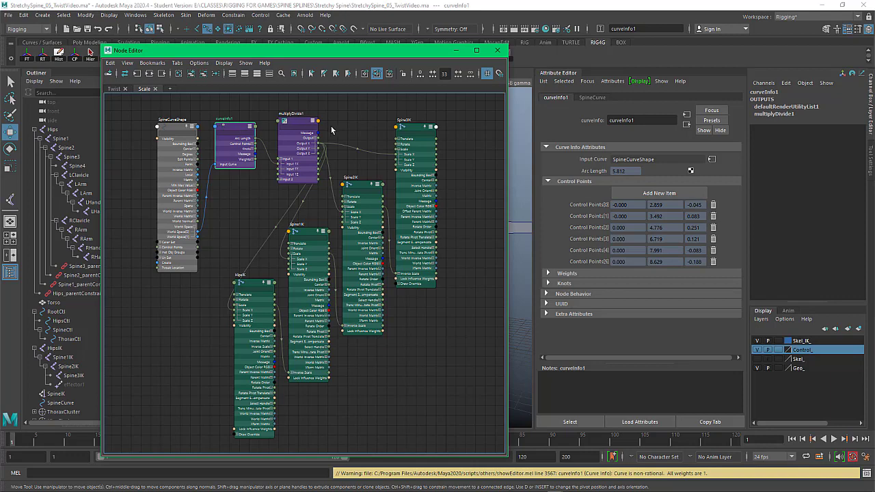
click(347, 123)
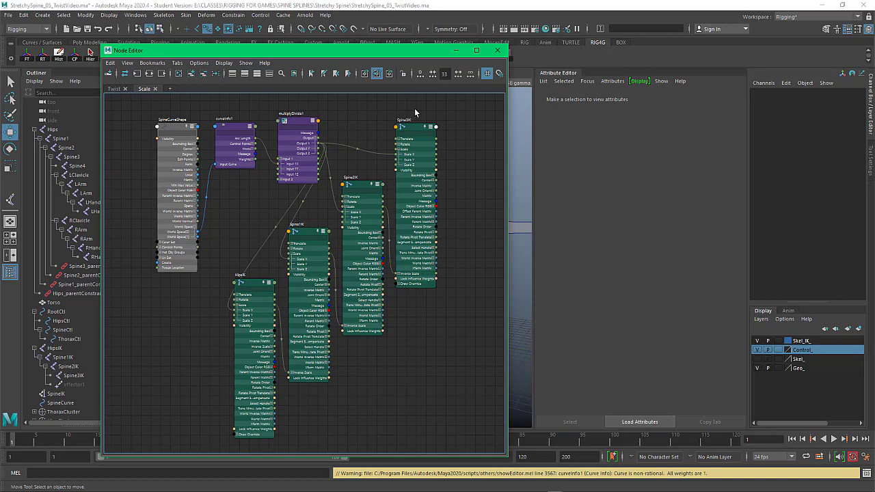
click(304, 151)
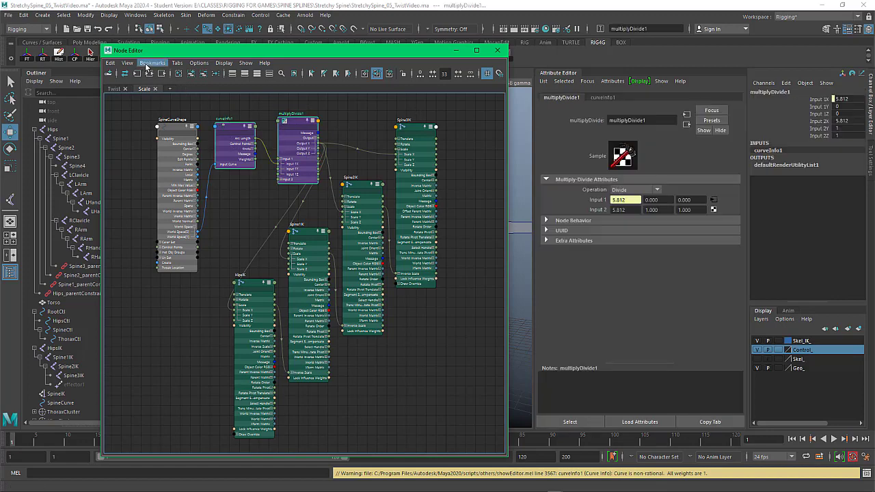
click(139, 104)
click(152, 62)
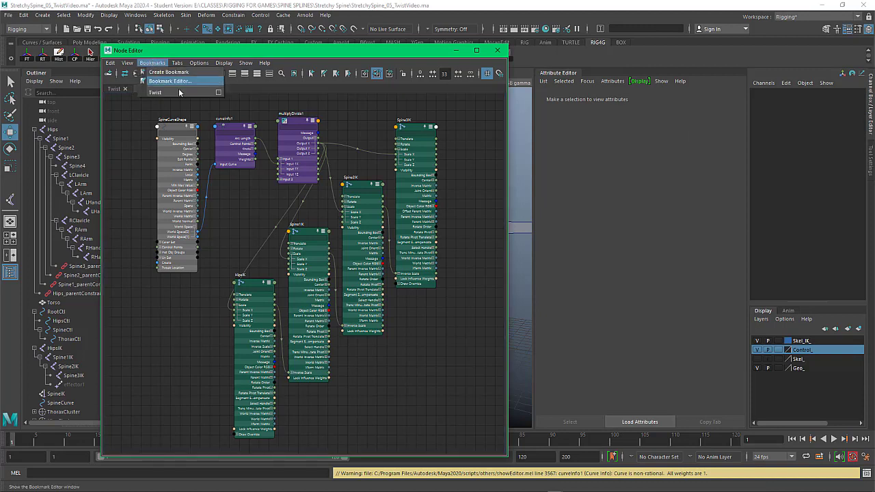
click(182, 74)
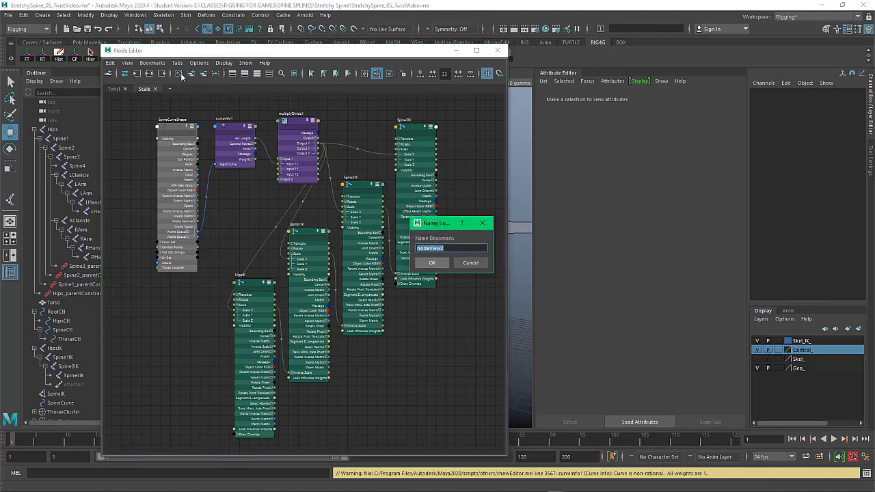
text(Scale)
key(Return)
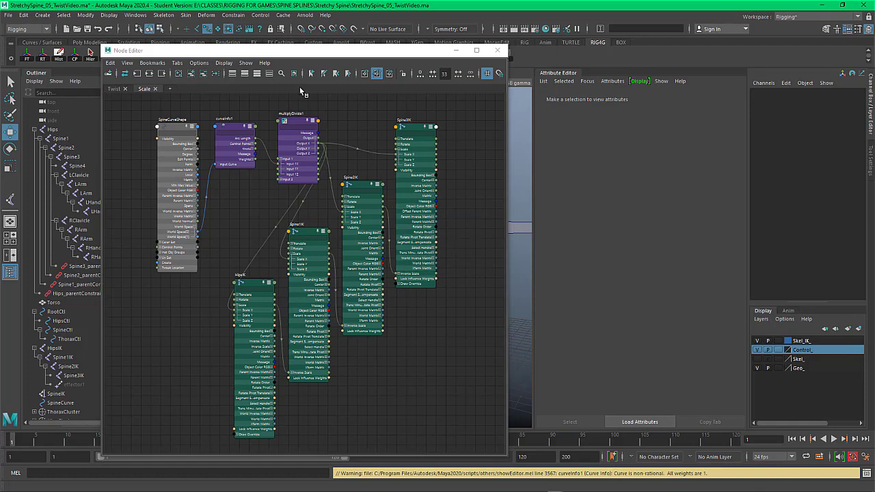
Close the Node Editor and collapse the Attribute Editor to work with the character in the perspective view
click(498, 51)
click(558, 74)
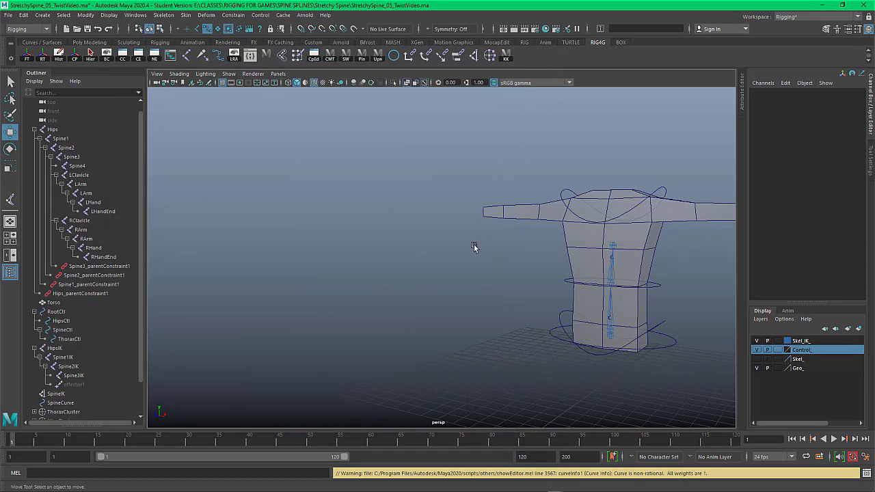
alt+middle_drag(451, 299, 257, 287)
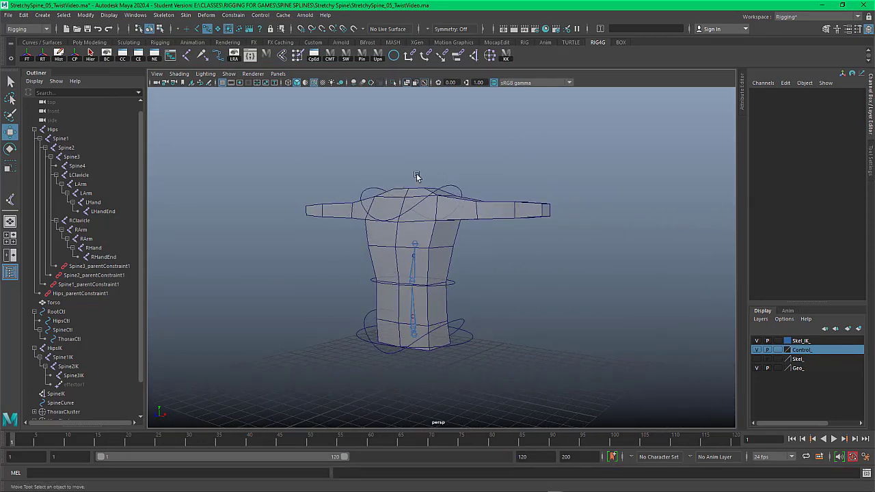
Test the stretchy spine by raising ThoraxCtl about 2.07 units and twisting it about -36° in Y, undoing each change
drag(441, 157, 459, 192)
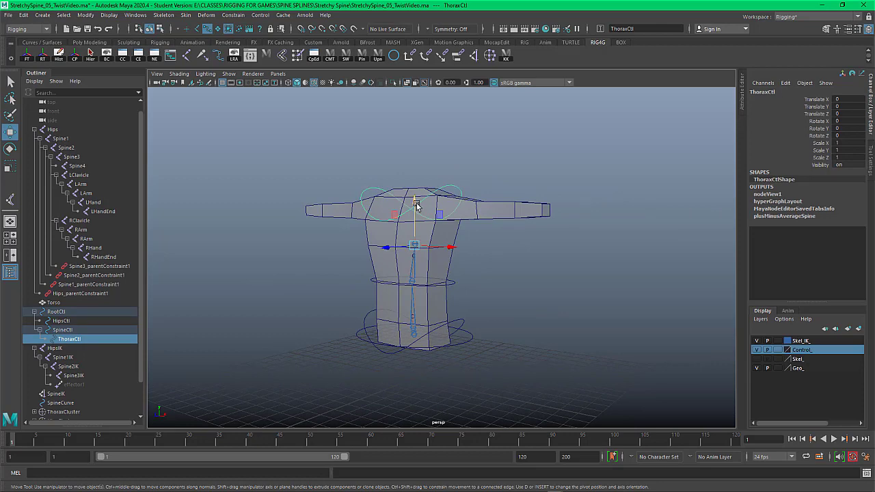
drag(416, 204, 419, 173)
key(ctrl+z)
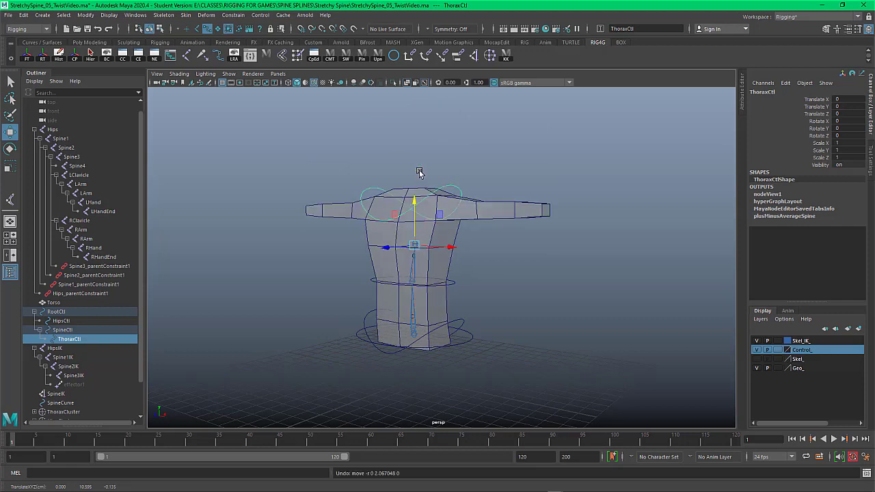
alt+drag(516, 149, 491, 185)
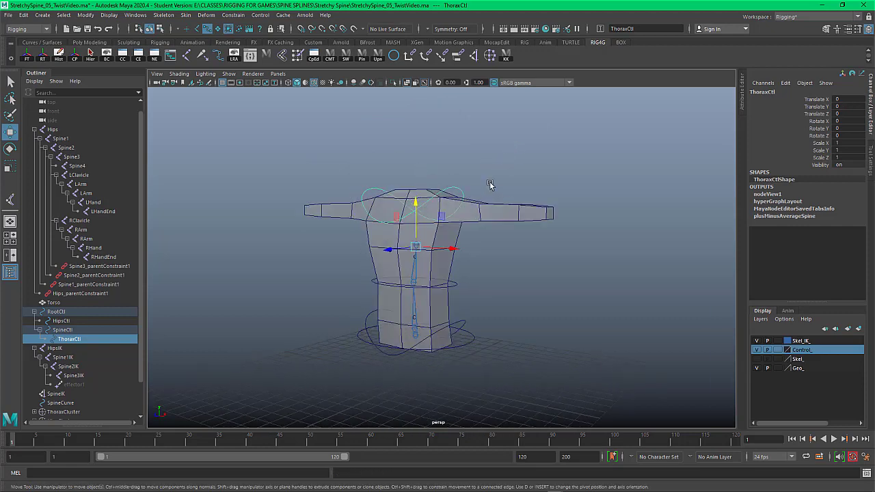
key(e)
drag(403, 249, 378, 247)
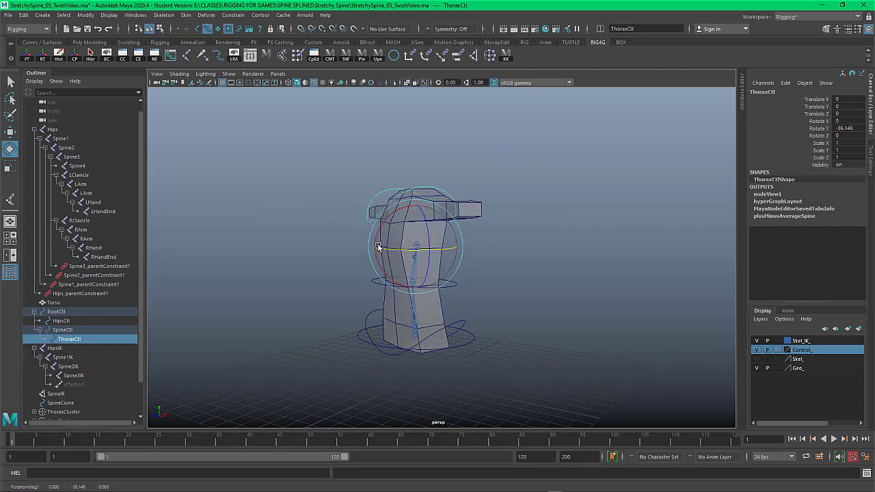
key(ctrl+z)
Test HipsCtl by rotating it about 18.7° in Y and -2.4° in Z, and undo both rotations
click(472, 322)
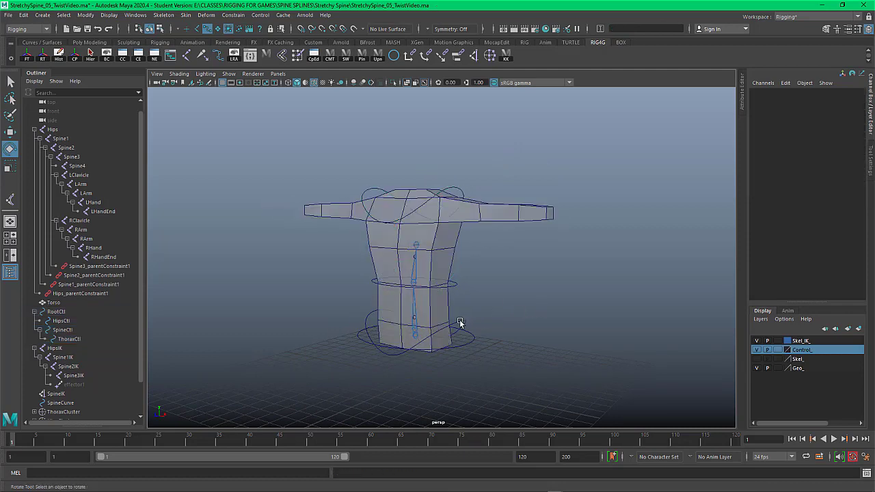
click(460, 322)
drag(449, 313, 493, 338)
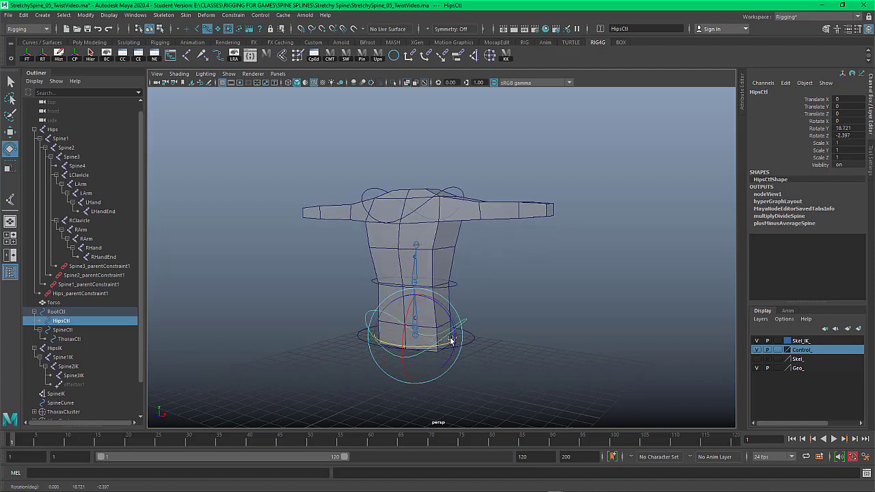
key(ctrl+z)
key(ctrl+z)
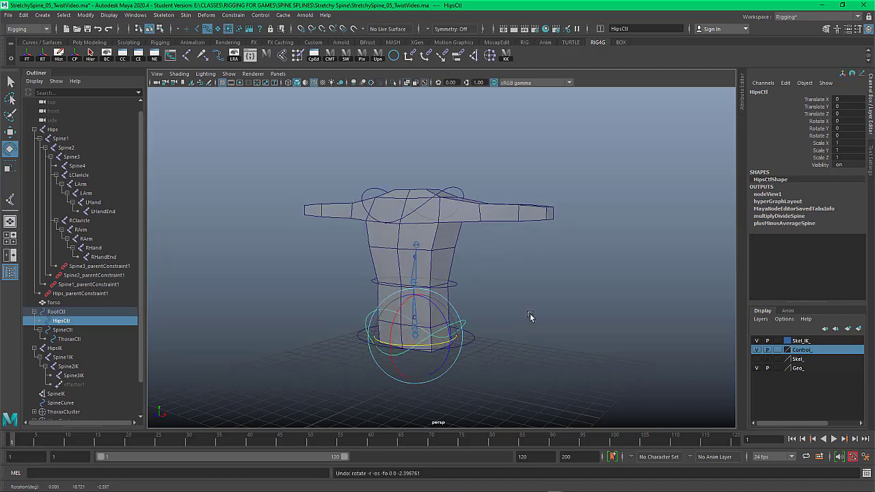
Test the rig's response to SpineCtl at the waist, undo the change and clear the selection
click(455, 287)
drag(455, 287, 463, 250)
key(ctrl+z)
click(494, 261)
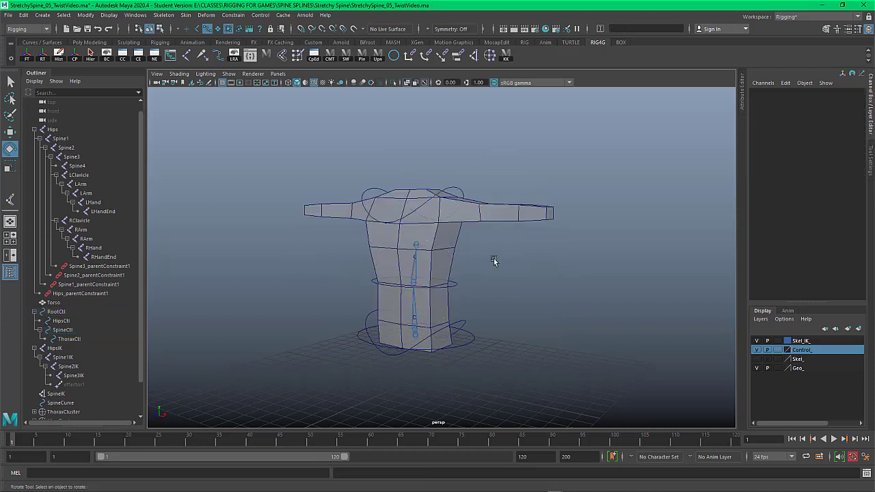
Test a forward bend by rotating ThoraxCtl about 67° in X, and undo the rotation
click(415, 192)
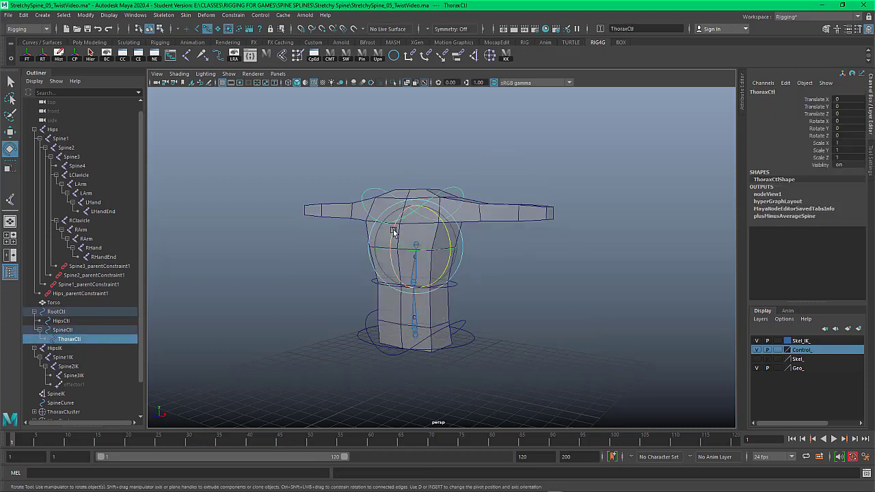
drag(391, 230, 395, 279)
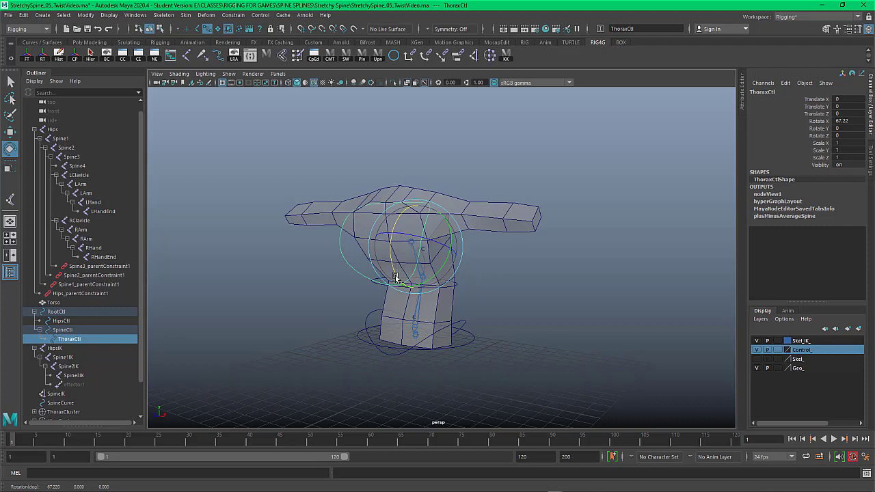
key(ctrl+z)
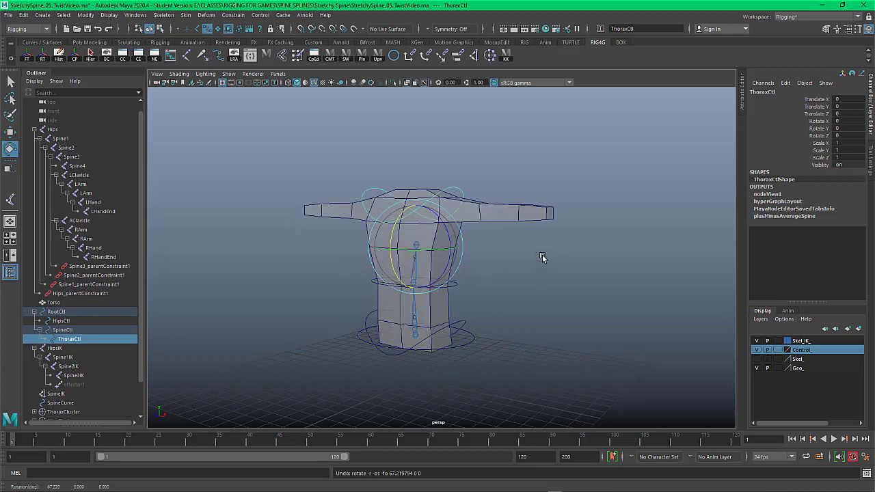
Clear the control selection and make the Skel_ display layer visible
alt+right_drag(541, 255, 614, 272)
click(590, 275)
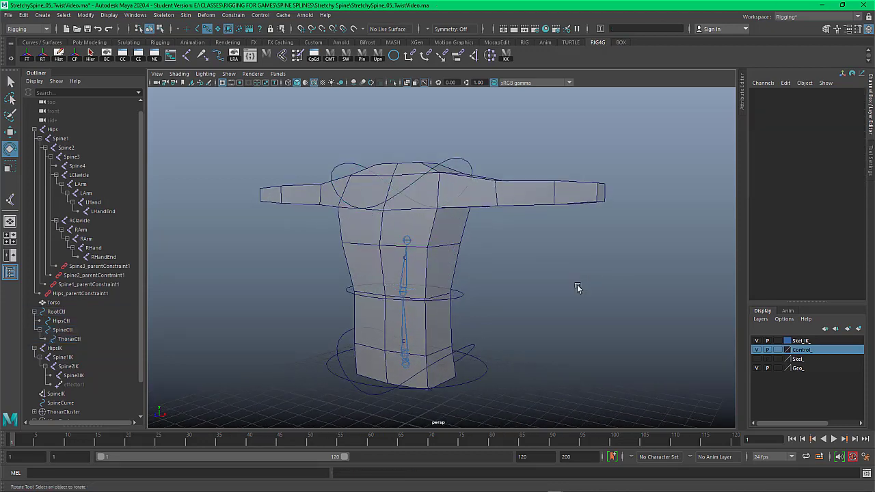
click(757, 359)
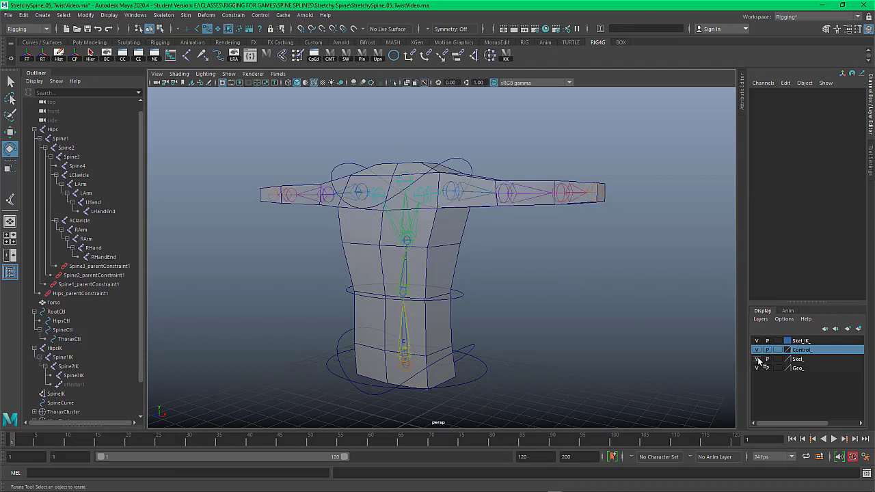
Select ThoraxCtl, make joints selectable in the viewport, and add the Spine3 joint to the selection
click(464, 161)
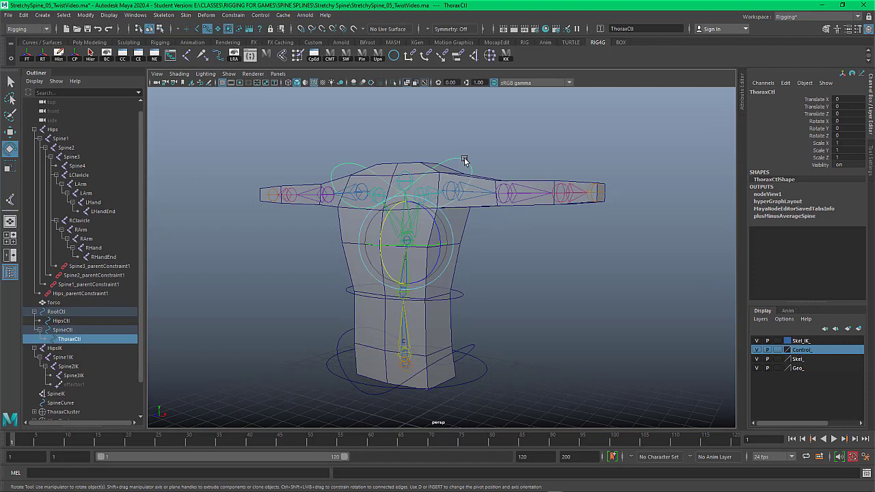
key(q)
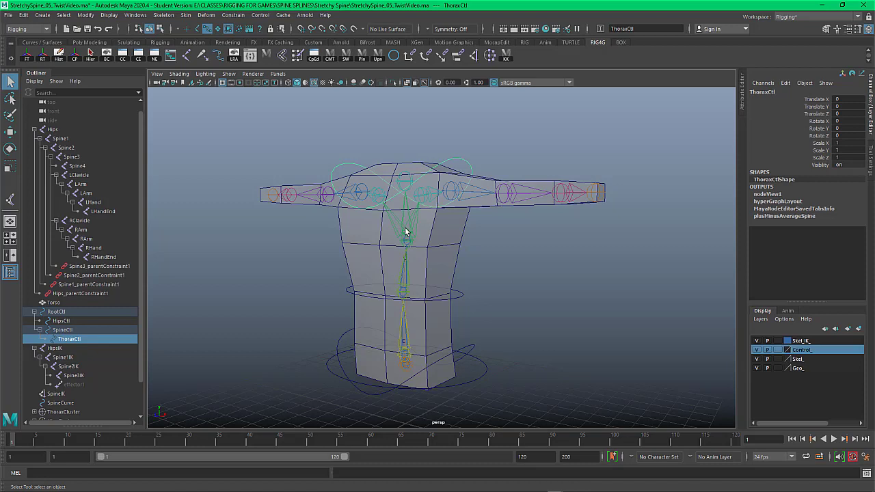
click(198, 30)
shift+click(409, 229)
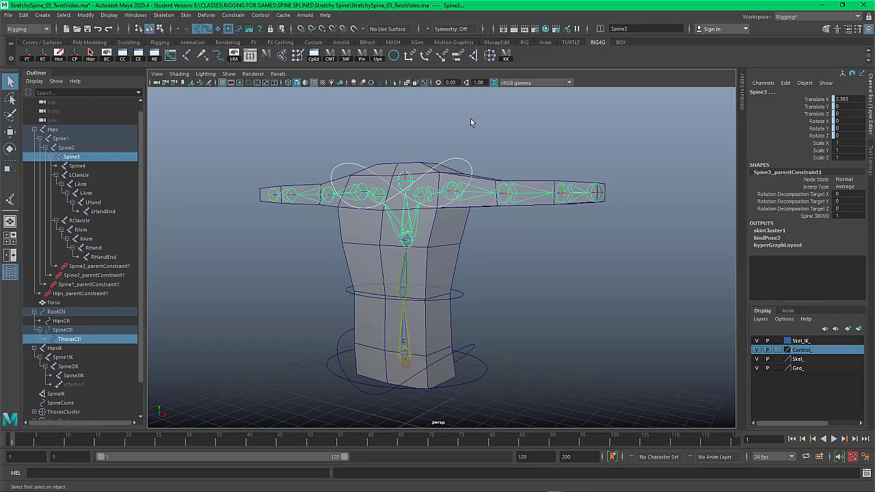
Clear the selection, select the Spine3 joint to locate its constraint, and delete Spine3_parentConstraint1
click(603, 128)
click(405, 229)
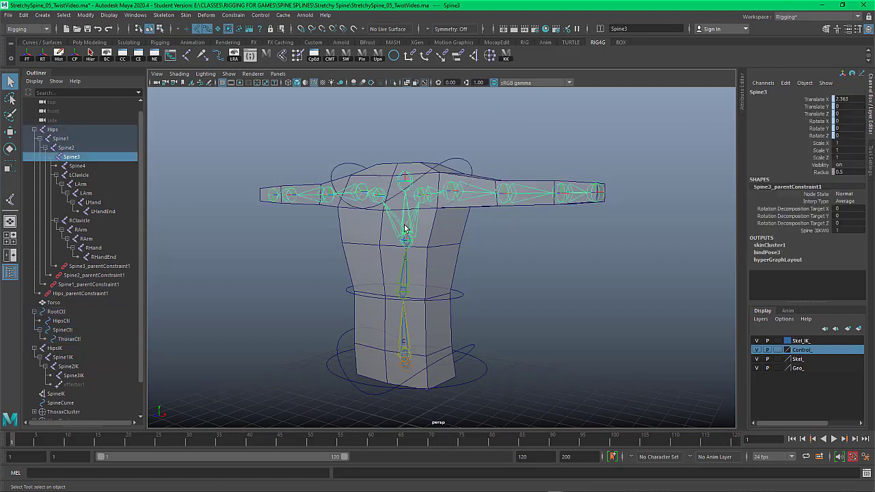
drag(141, 196, 141, 235)
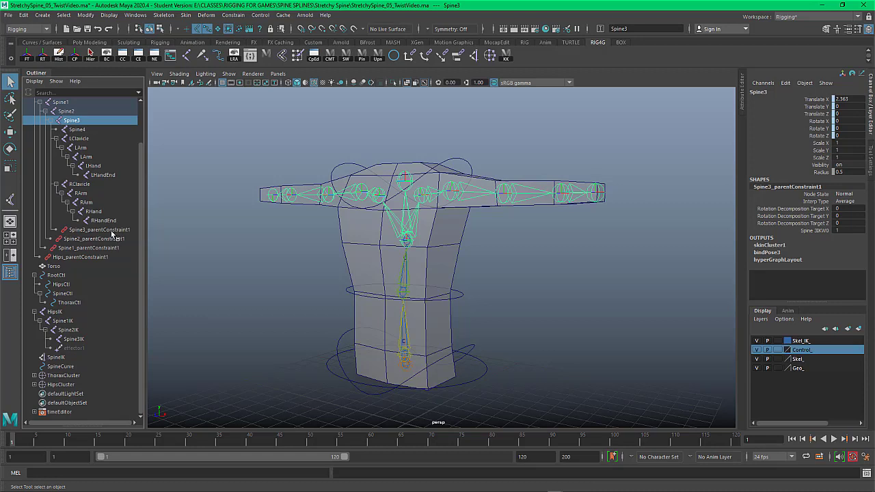
click(103, 230)
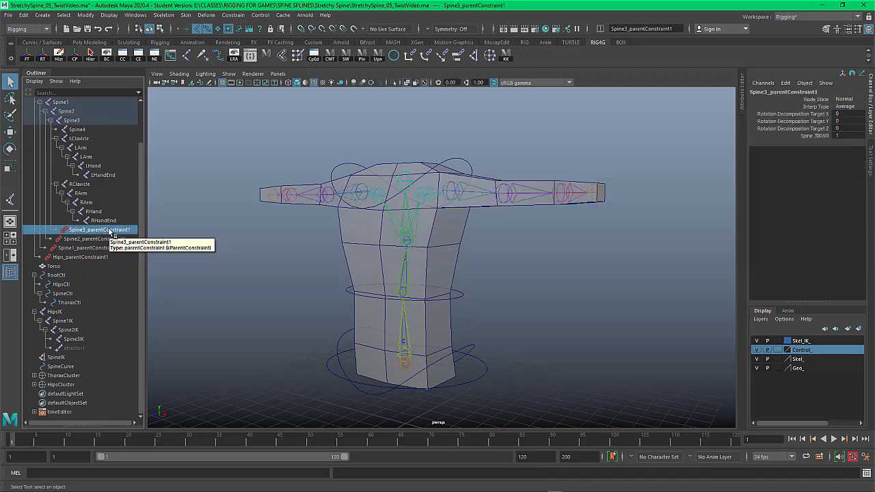
key(Delete)
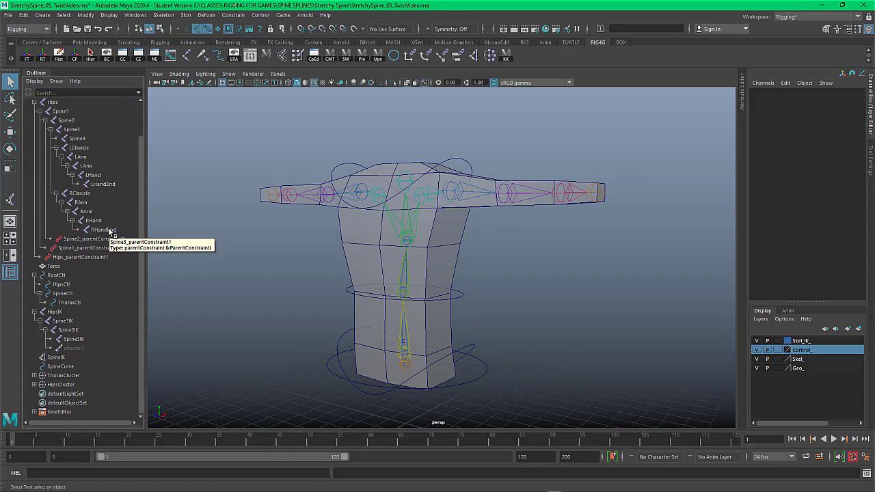
Parent-constrain the Spine3 joint to ThoraxCtl with Maintain Offset on, all translate and rotate axes, and weight 1
click(468, 169)
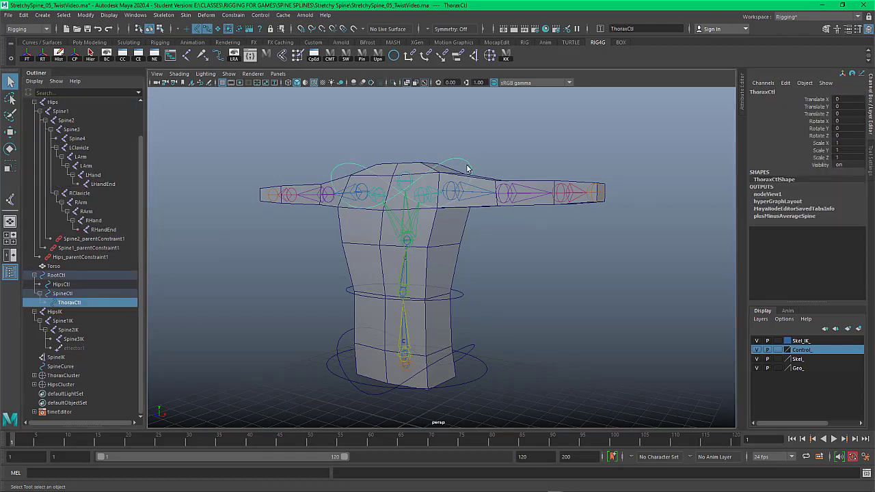
shift+click(407, 226)
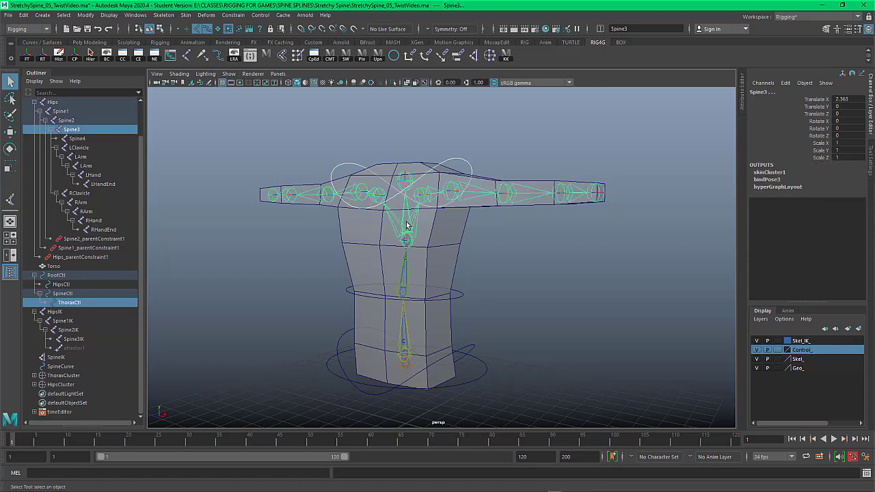
click(457, 55)
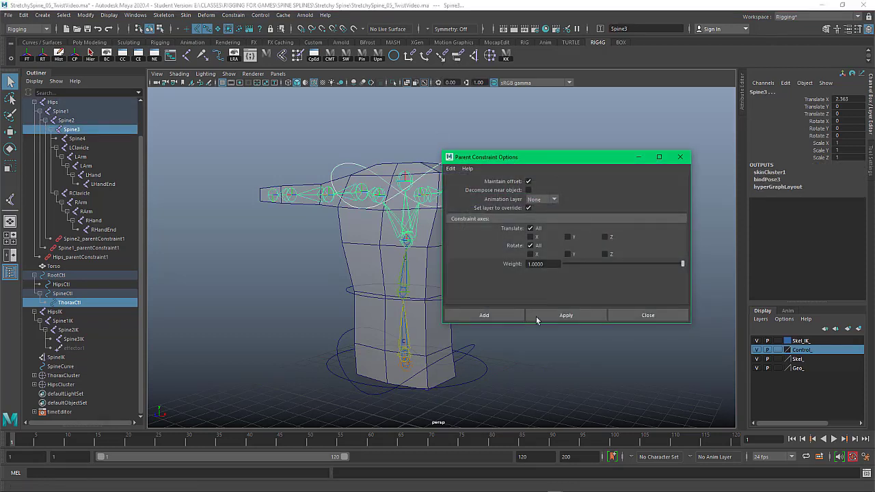
click(551, 316)
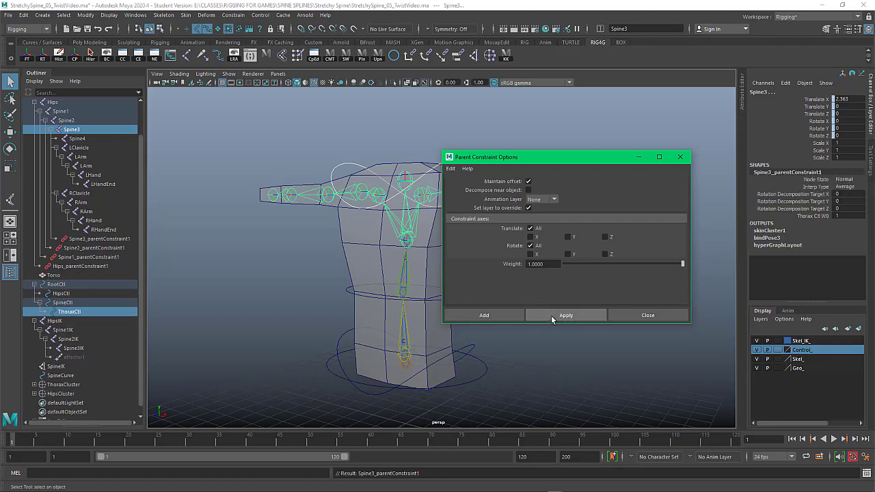
click(646, 316)
click(443, 149)
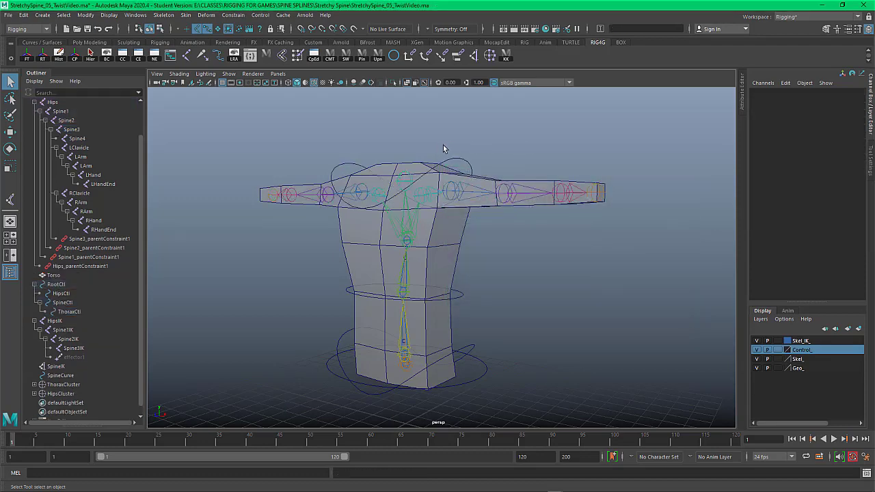
Test ThoraxCtl by rotating it about 57.3° in X, and undo the rotation
drag(465, 168, 465, 168)
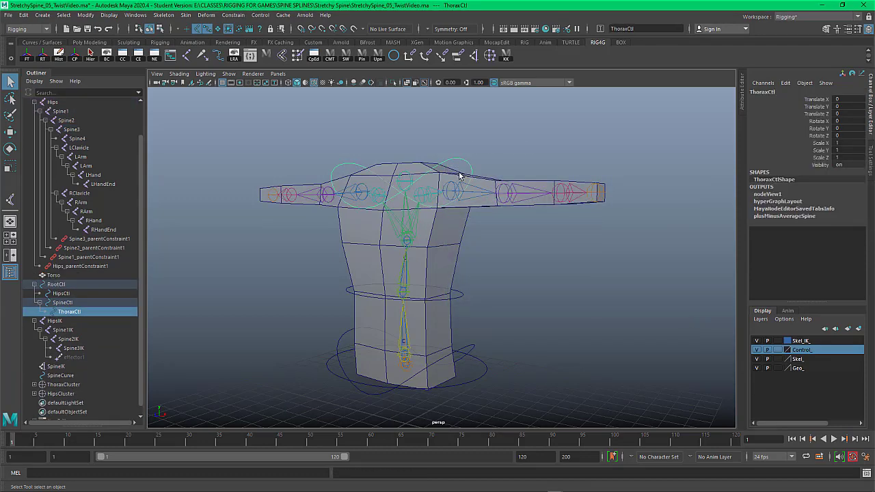
key(e)
drag(402, 205, 383, 246)
key(ctrl+z)
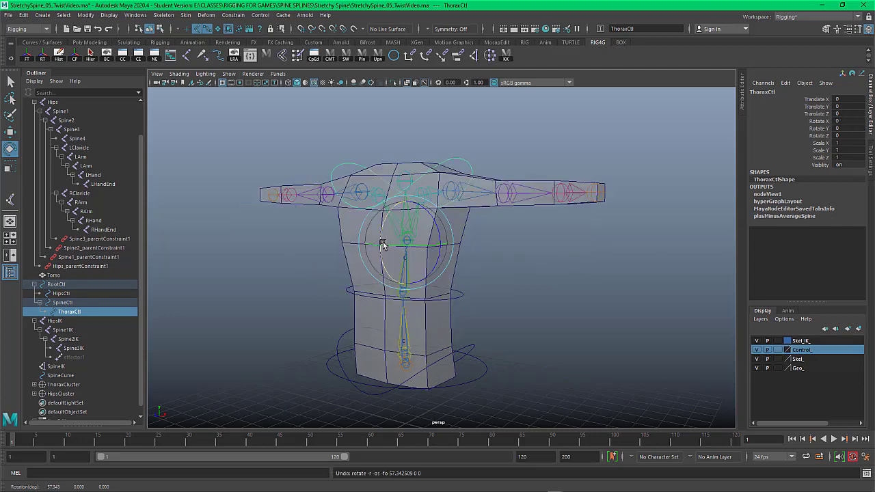
Test a sideways bend by tilting ThoraxCtl and rotating SpineCtl about -27.9° in Z, and undo both rotations
drag(430, 221, 436, 283)
click(462, 295)
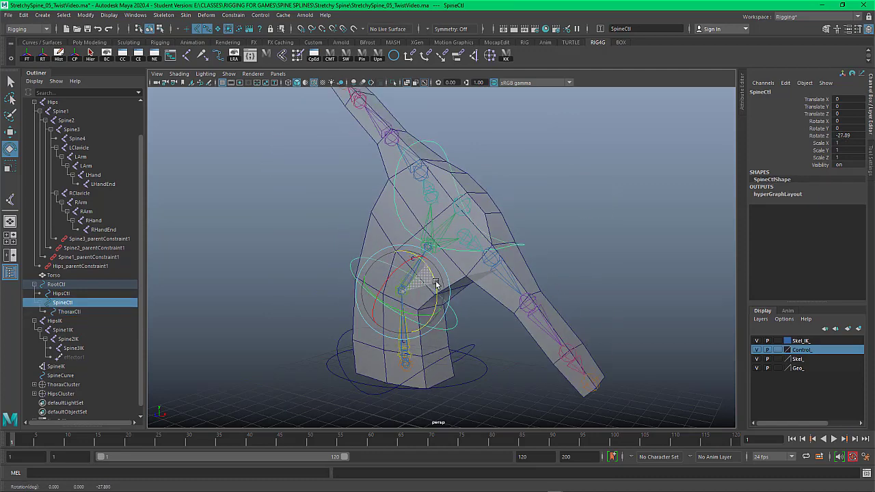
key(ctrl+z)
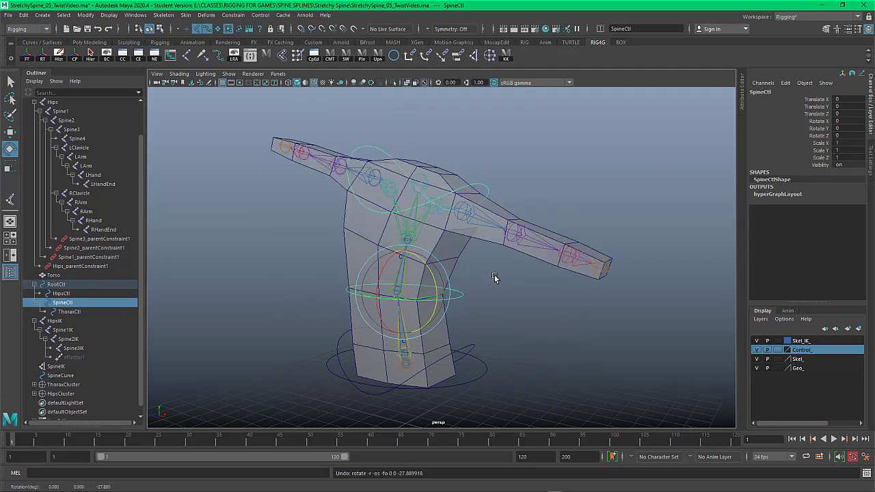
key(ctrl+z)
key(ctrl+z)
key(ctrl+z)
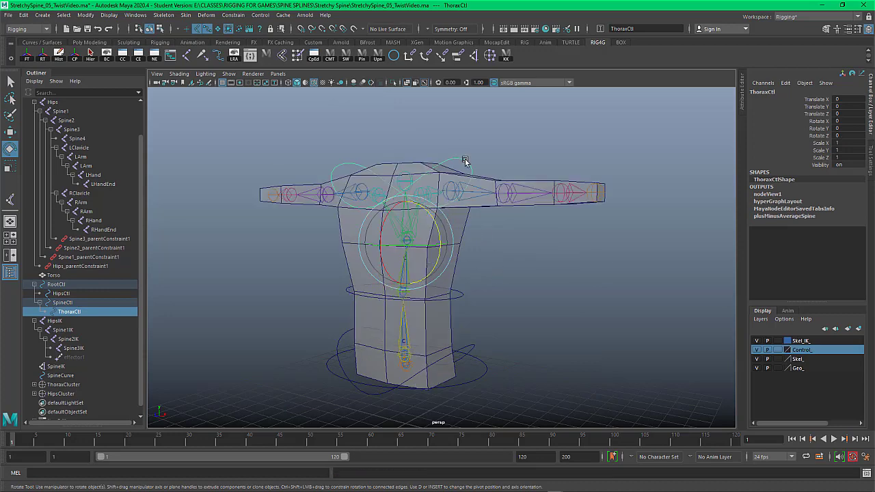
Test the torso twist by rotating ThoraxCtl about -30.4° in Y, undo it and clear the selection
drag(421, 241, 446, 245)
key(ctrl+z)
key(ctrl+z)
key(ctrl+z)
key(ctrl+z)
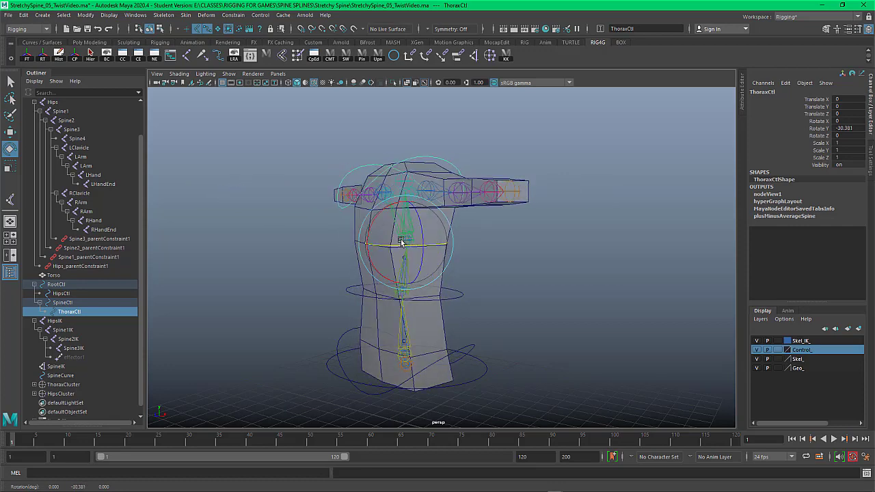
alt+drag(579, 279, 533, 271)
alt+right_drag(539, 276, 566, 280)
click(566, 280)
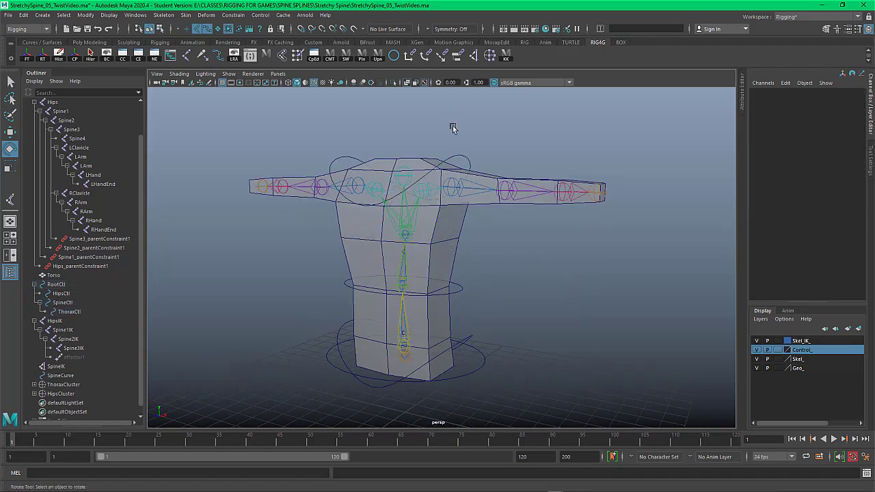
Set the Twist Type of the SpineIK handle to Linear in its IK solver attributes and clear the selection
scroll(75, 282, down, 1)
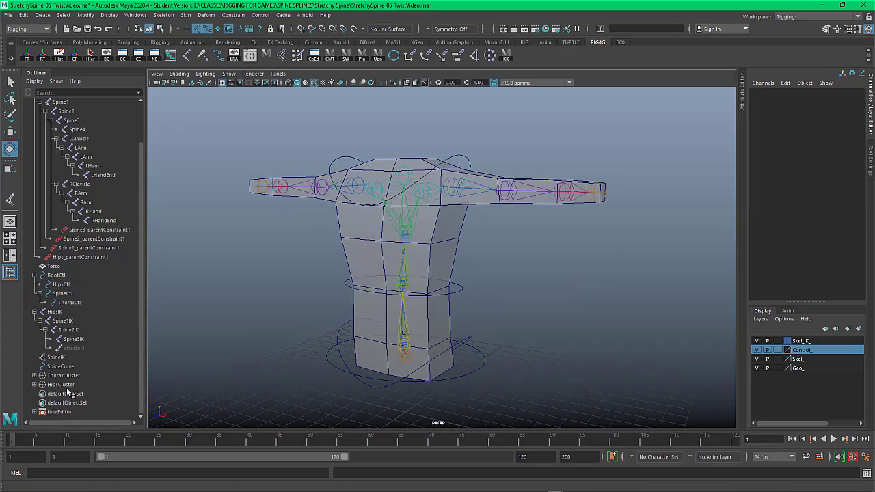
click(60, 359)
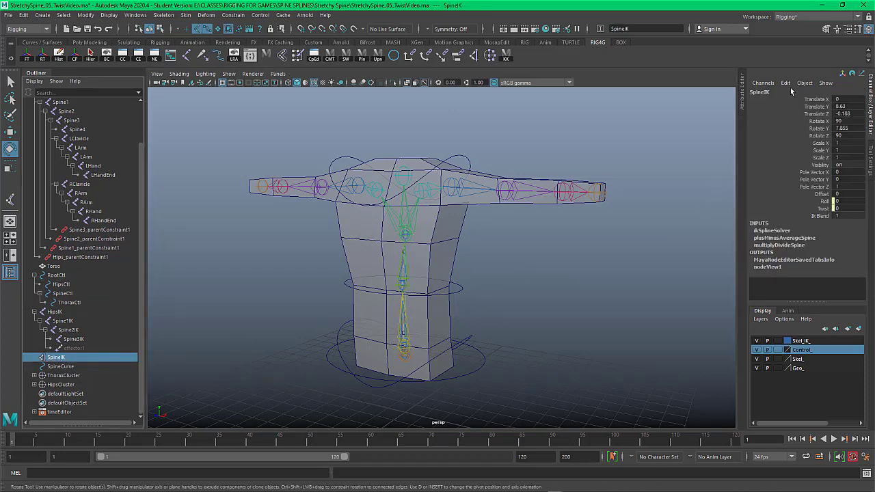
click(849, 29)
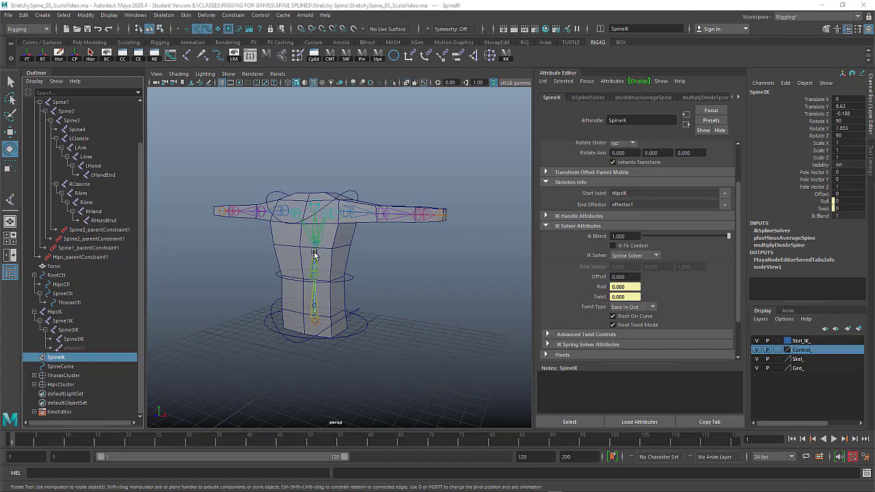
click(638, 308)
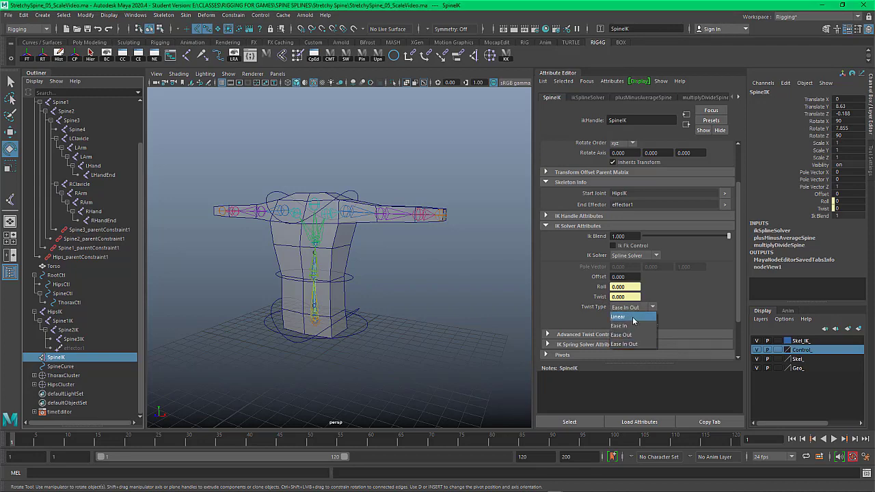
click(633, 318)
click(383, 278)
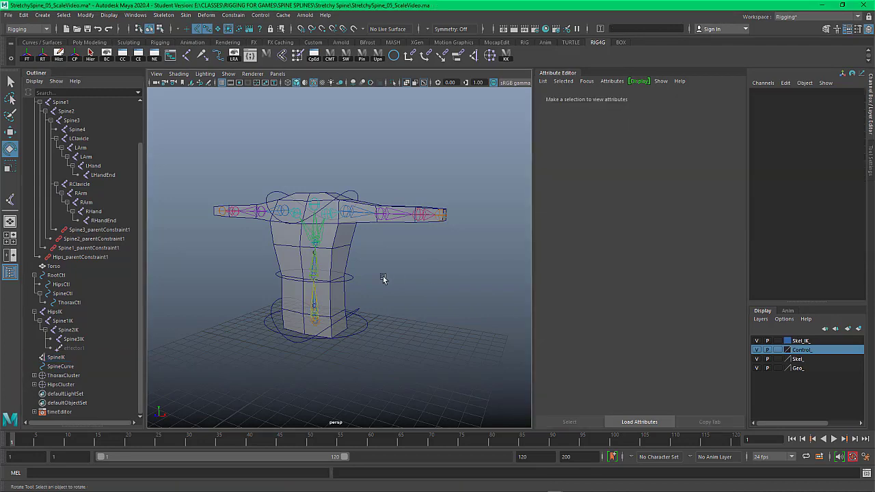
Test the linear twist by rotating ThoraxCtl about 39.3° in Y and back to about -1.9°, and undo both rotations
click(350, 183)
mouse_move(350, 248)
mouse_down()
mouse_move(310, 246)
mouse_move(363, 249)
mouse_up()
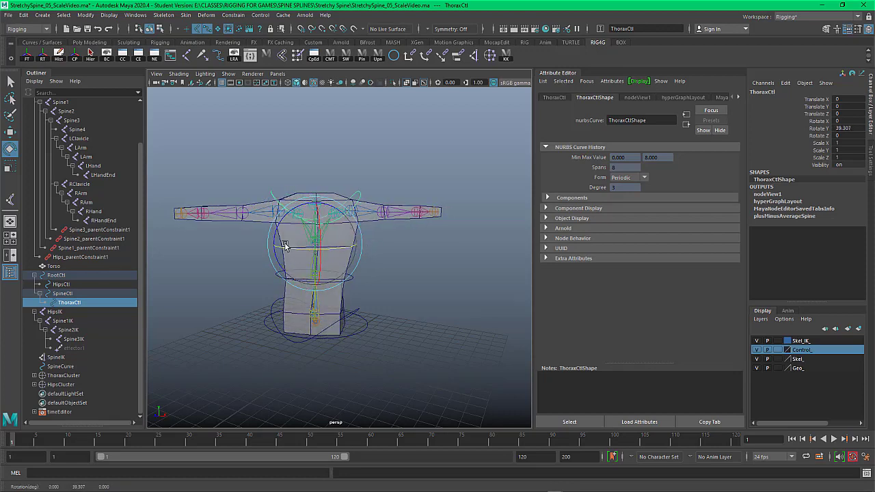
drag(285, 246, 264, 251)
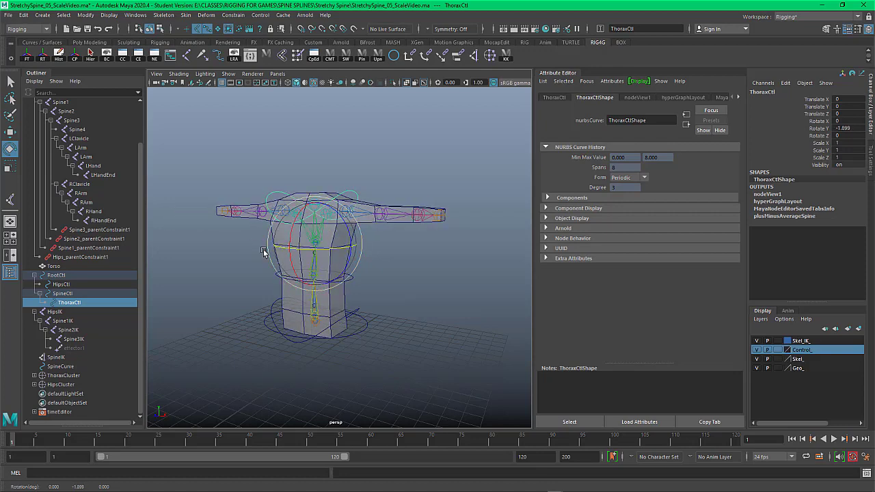
key(ctrl+z)
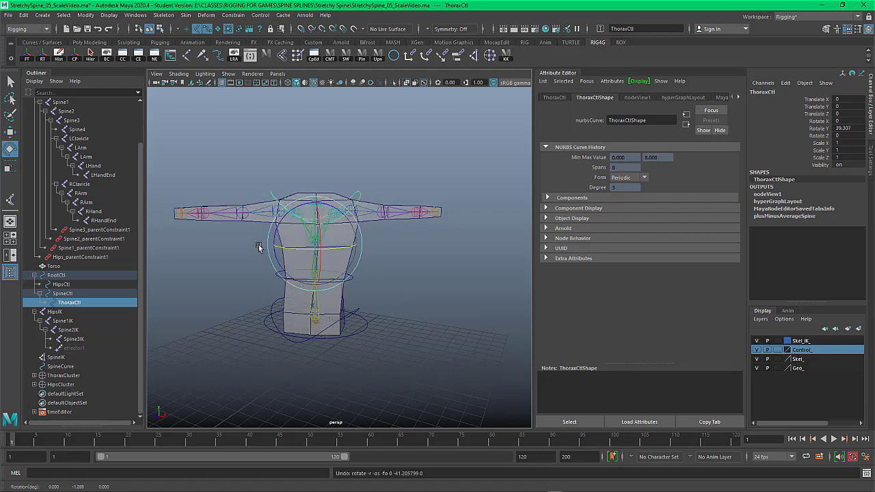
key(ctrl+z)
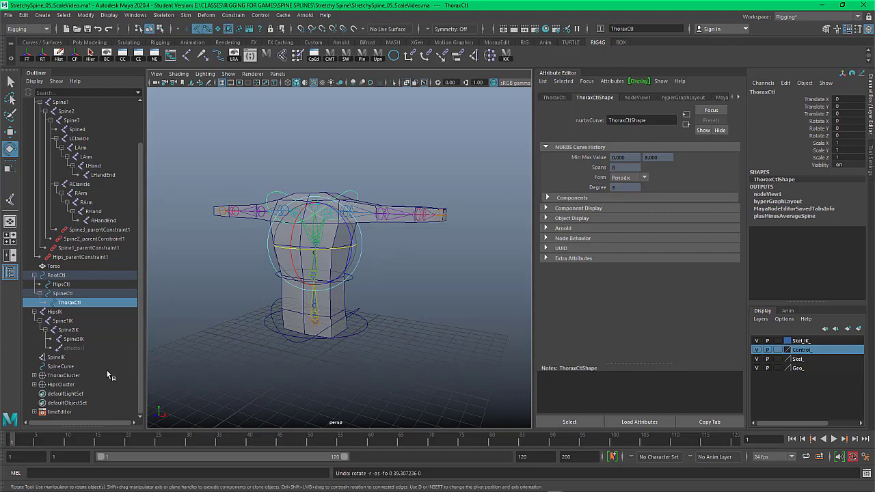
Set SpineIK's Twist Type to Ease In Out, clear the selection and hide the Attribute Editor
click(56, 357)
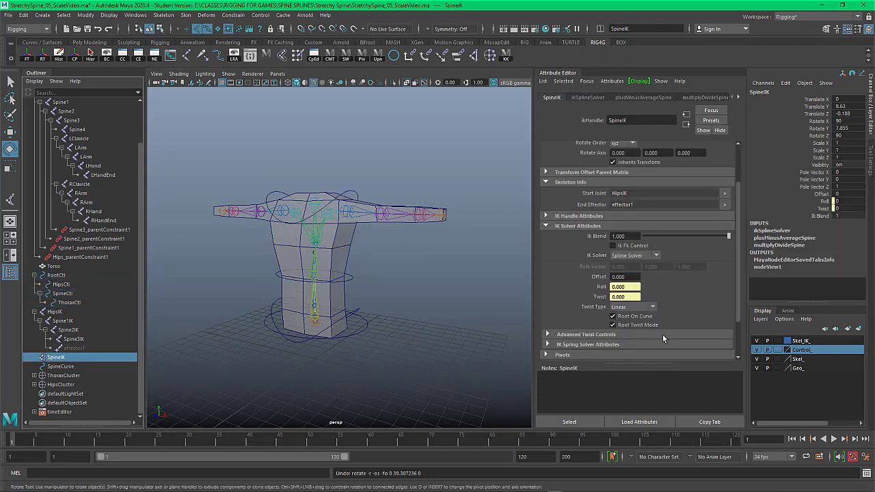
click(653, 308)
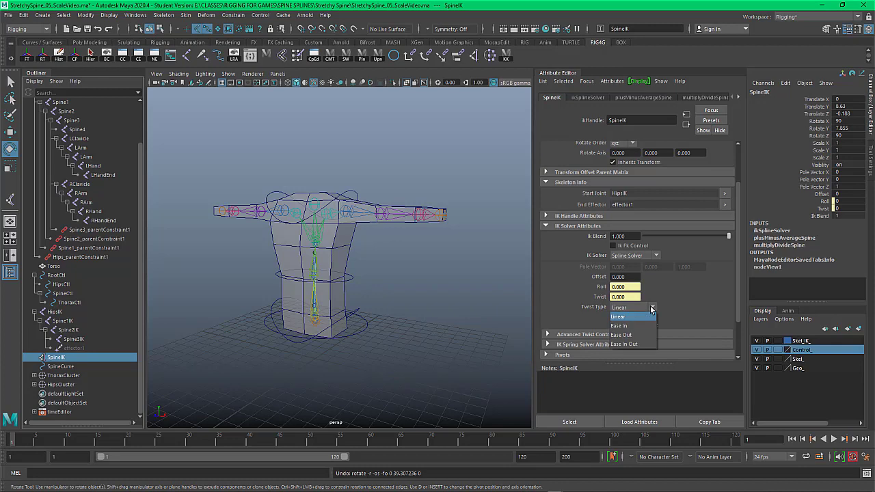
click(638, 344)
click(476, 291)
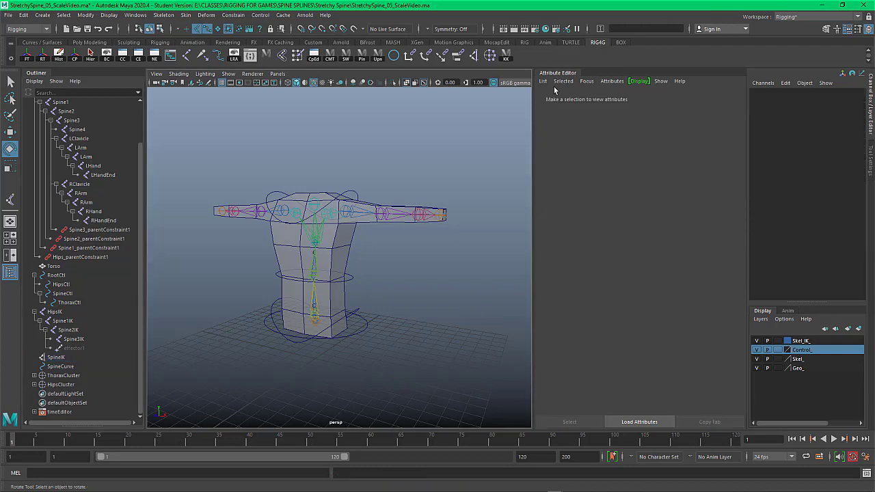
key(ctrl+a)
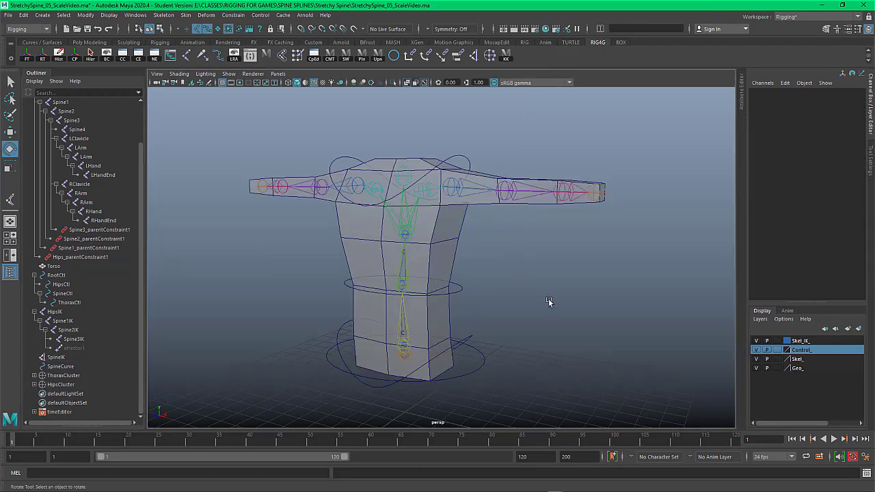
Test RootCtl by moving the whole rig about 1.1 units in Z, and undo the move
alt+drag(549, 301, 510, 340)
drag(460, 357, 506, 387)
key(w)
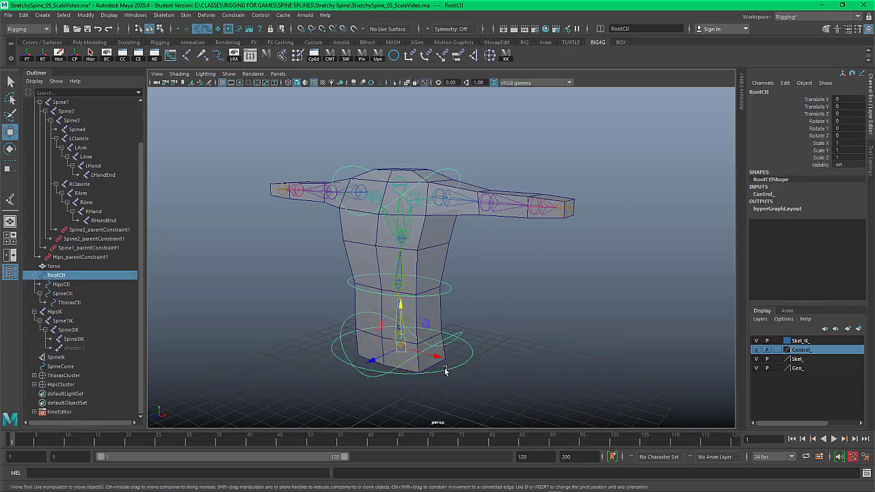
mouse_move(377, 355)
mouse_down()
mouse_move(354, 352)
mouse_move(361, 357)
mouse_up()
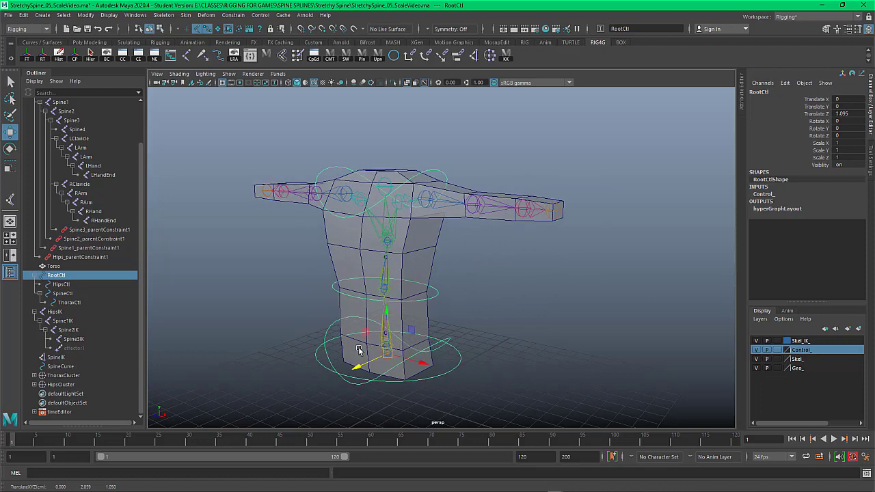
key(ctrl+z)
Test HipsCtl by rotating it freely about 4.9° in X, -5.2° in Y and -9.1° in Z, and undo the rotation
click(450, 340)
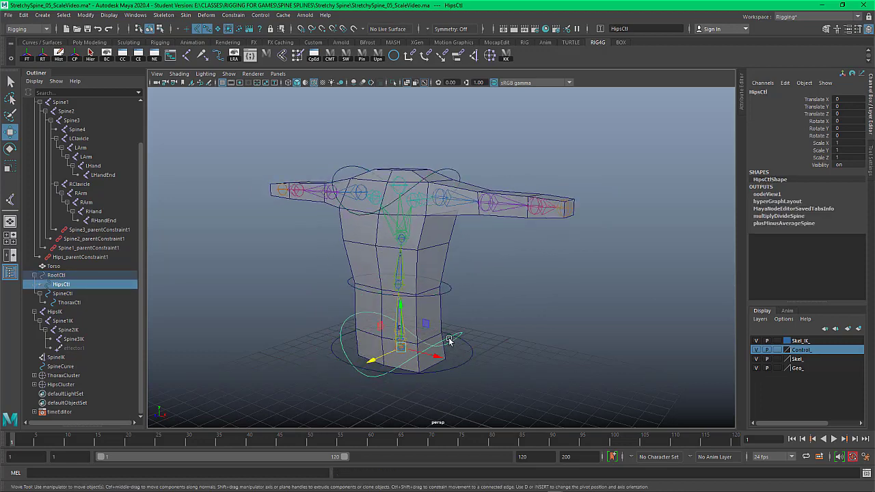
key(e)
drag(446, 342, 413, 332)
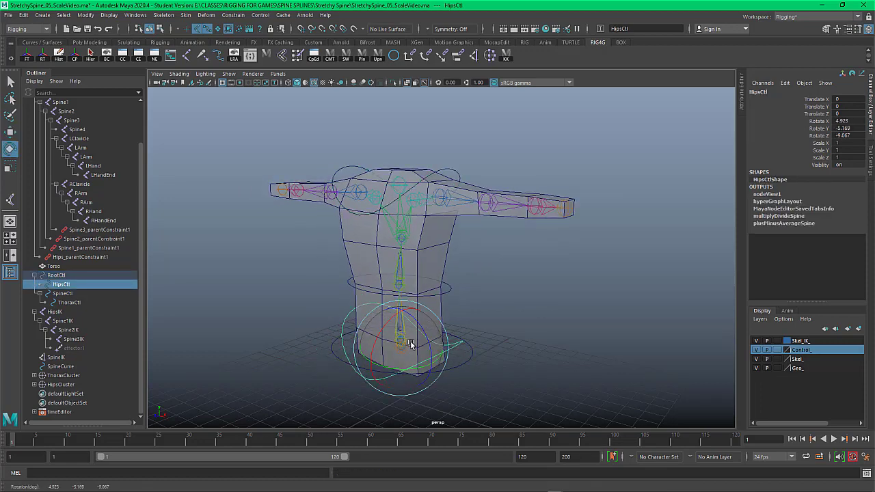
key(ctrl+z)
Test SpineCtl by rotating the upper body from the waist control, and undo the rotation
click(450, 309)
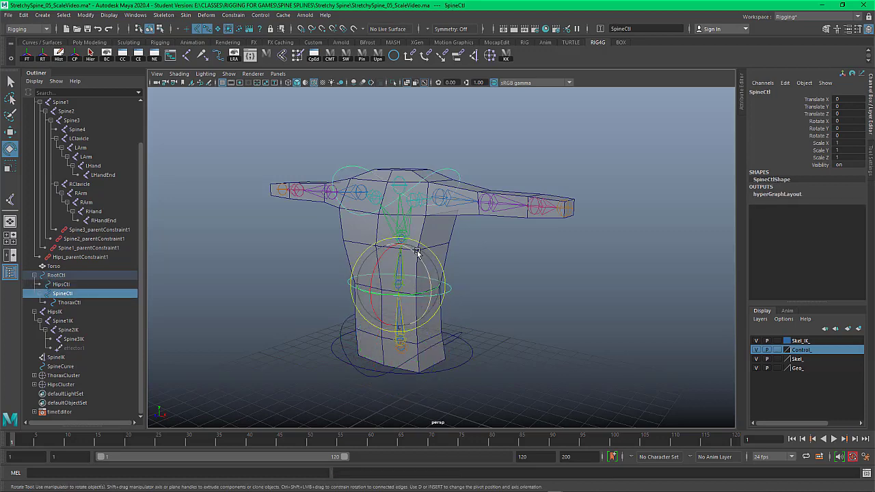
drag(416, 250, 385, 266)
key(ctrl+z)
key(ctrl+z)
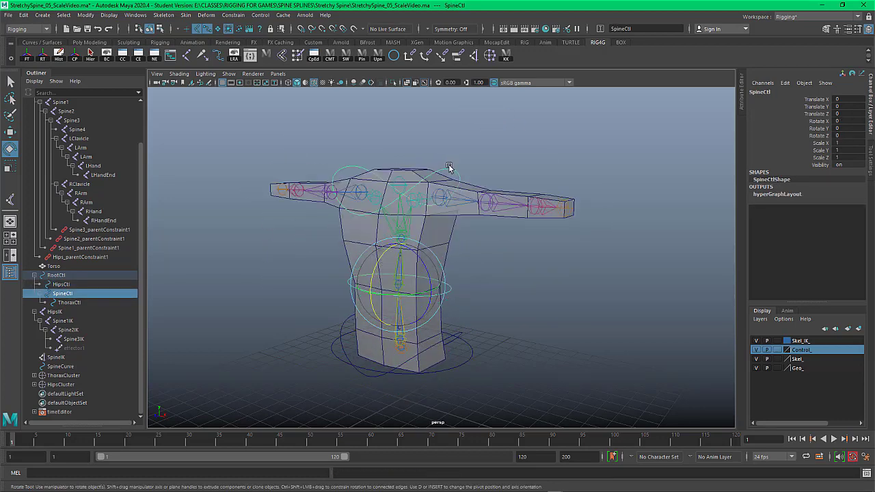
Test ThoraxCtl by rotating it about 30° in Z, undo the rotation and clear the selection
click(394, 208)
click(446, 183)
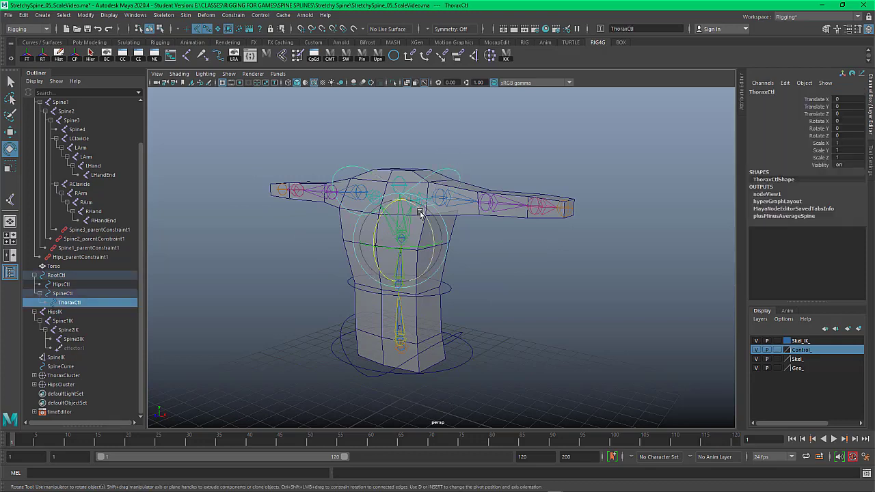
mouse_move(421, 213)
mouse_down()
mouse_move(426, 198)
mouse_move(414, 203)
mouse_up()
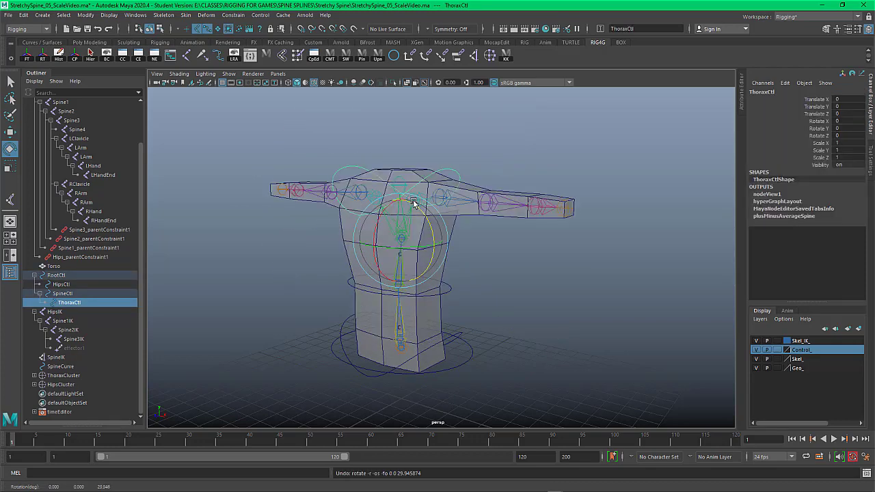
click(488, 256)
scroll(395, 243, down, 3)
alt+right_drag(395, 243, 493, 283)
alt+drag(492, 283, 506, 299)
alt+right_drag(506, 299, 478, 286)
mouse_move(478, 286)
alt+mouse_down()
mouse_move(454, 294)
mouse_move(475, 289)
alt+mouse_up()
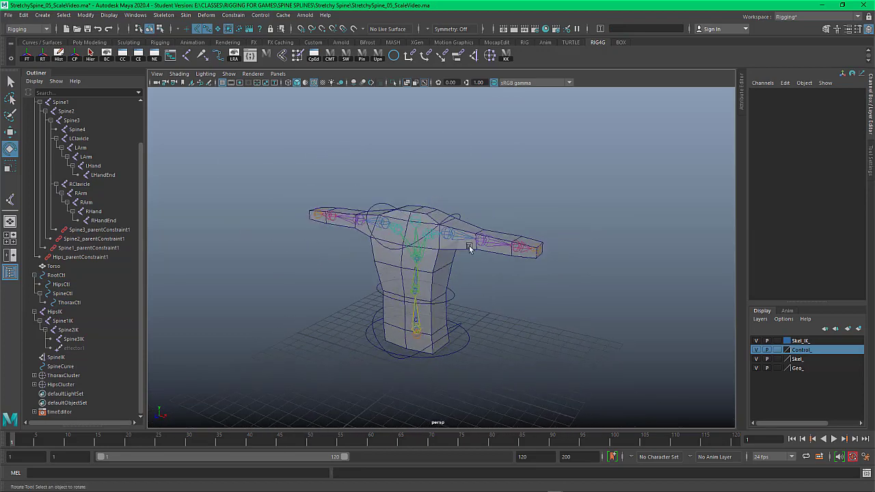
alt+right_drag(565, 326, 523, 293)
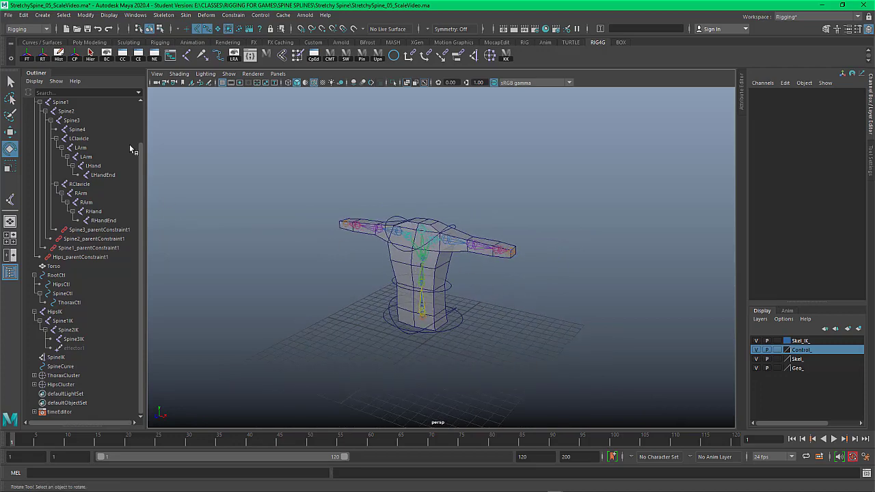
scroll(136, 145, up, 2)
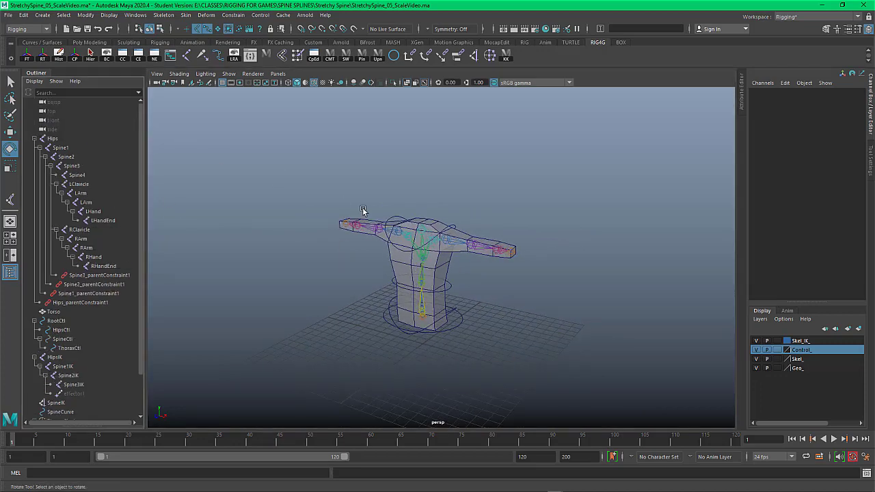
Lock and hide the Scale X, Y and Z channels of ThoraxCtl, and clear the selection
click(451, 228)
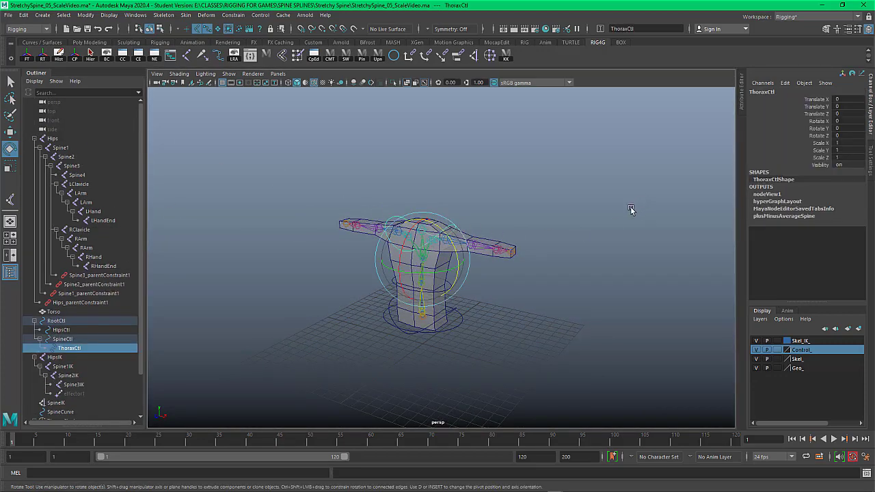
alt+drag(631, 210, 604, 199)
alt+drag(584, 239, 627, 186)
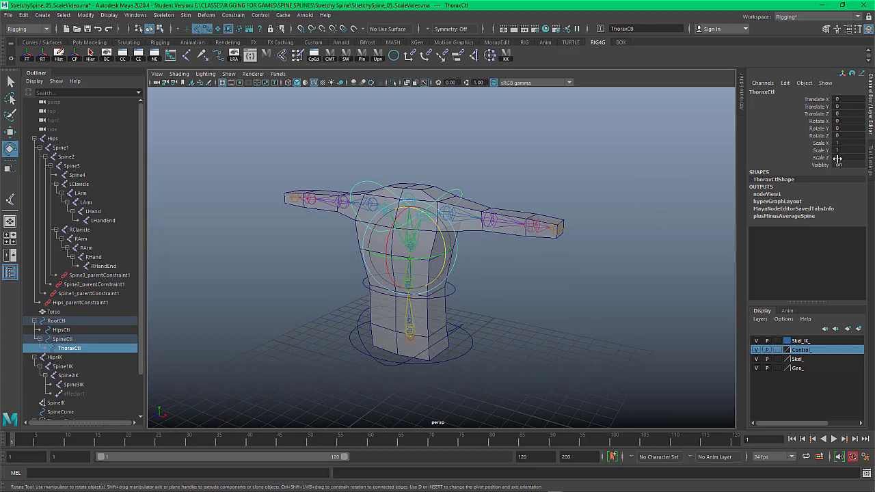
click(818, 145)
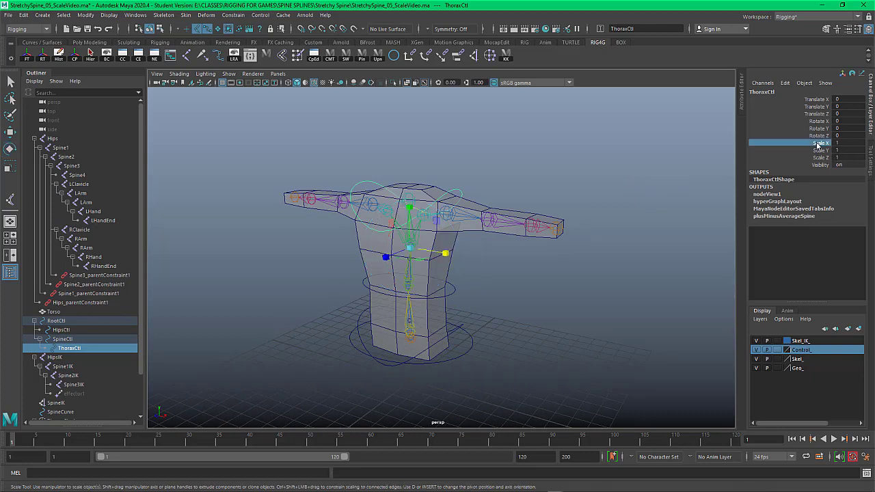
drag(818, 145, 820, 158)
right_click(820, 158)
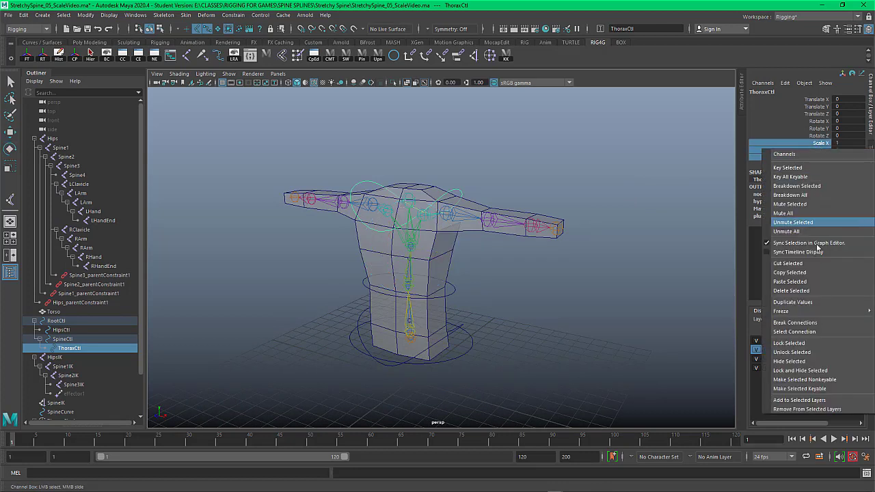
click(810, 370)
click(466, 299)
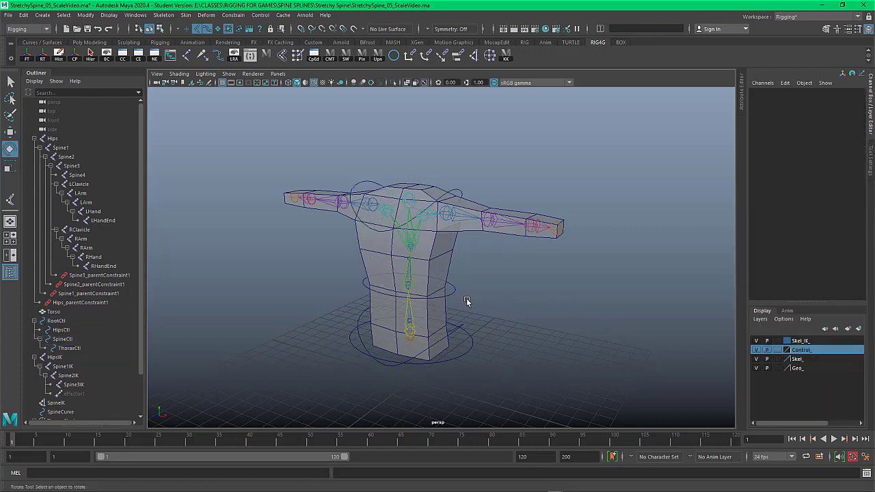
Lock and hide the Scale X, Y and Z channels of SpineCtl
click(454, 289)
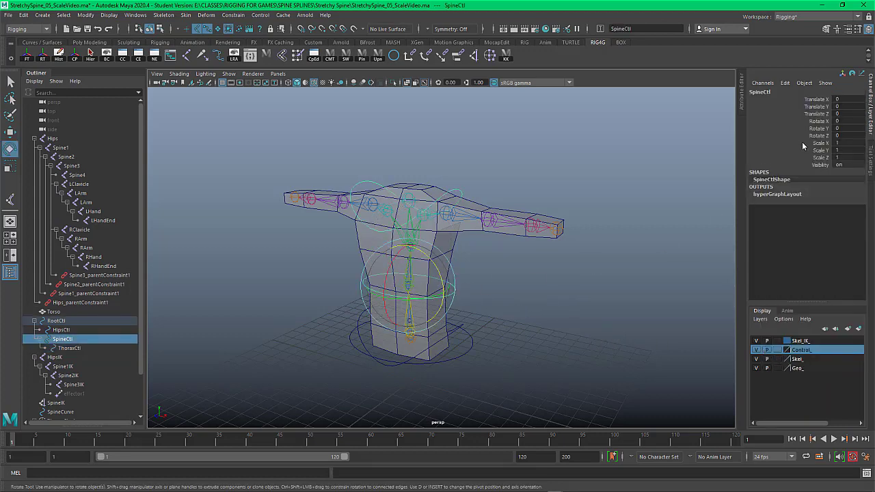
drag(817, 145, 821, 158)
right_click(820, 153)
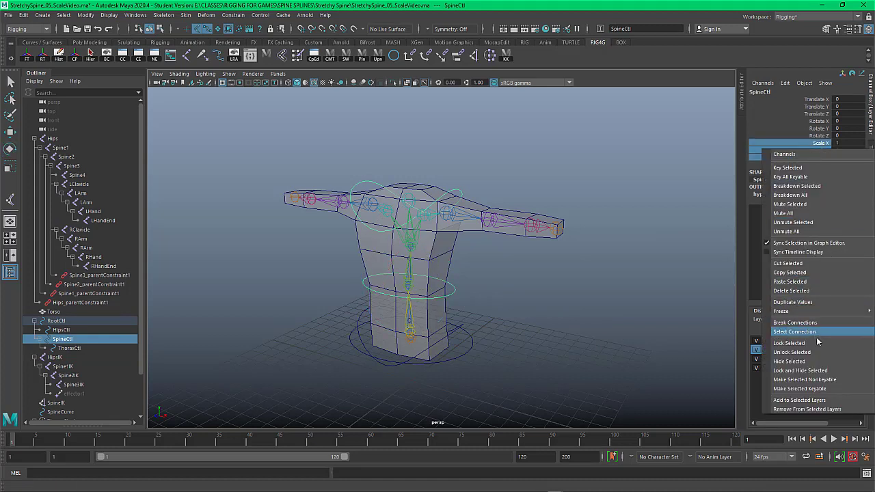
click(821, 370)
key(e)
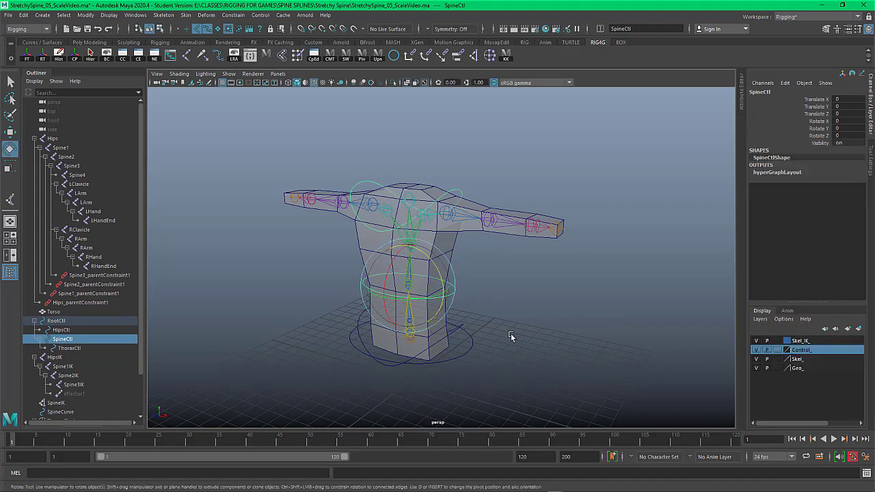
Lock and hide the Translate X, Y, Z and Scale X, Y, Z channels of HipsCtl, and clear the selection
click(453, 333)
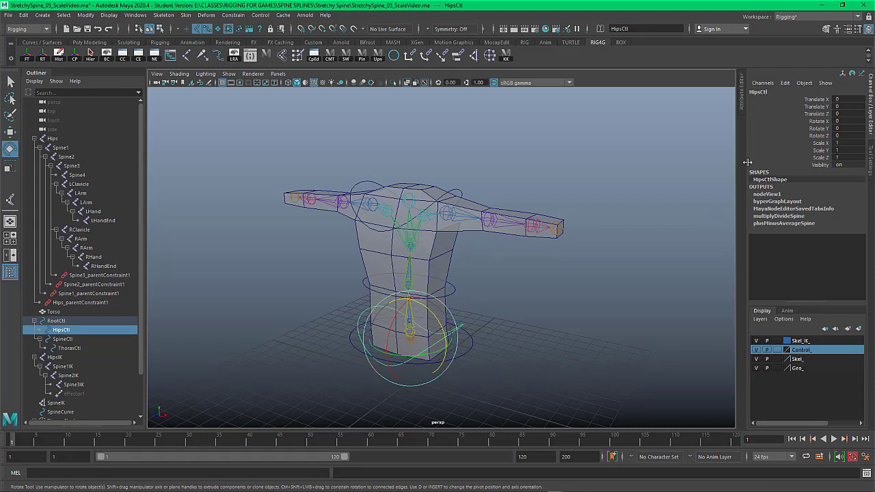
drag(816, 101, 821, 115)
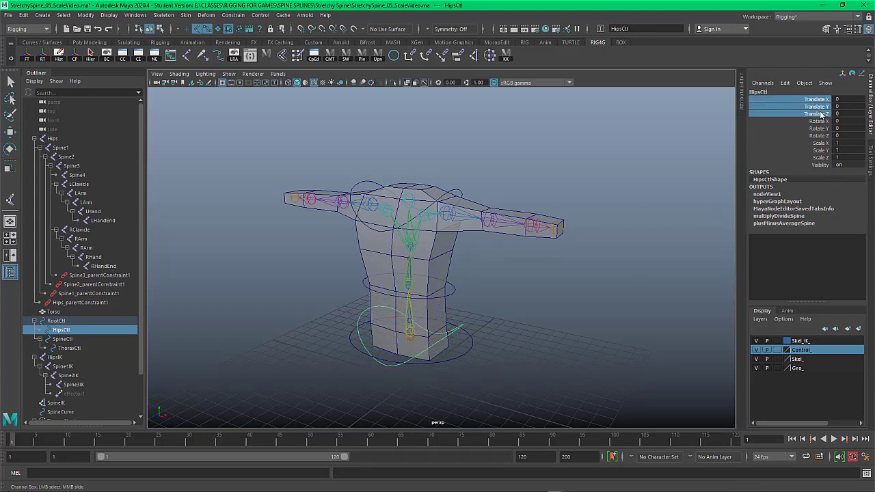
right_click(821, 114)
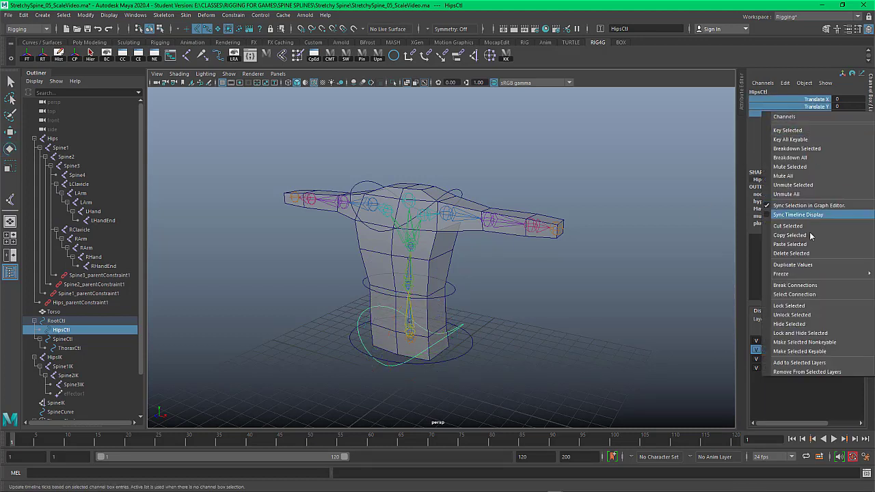
click(816, 336)
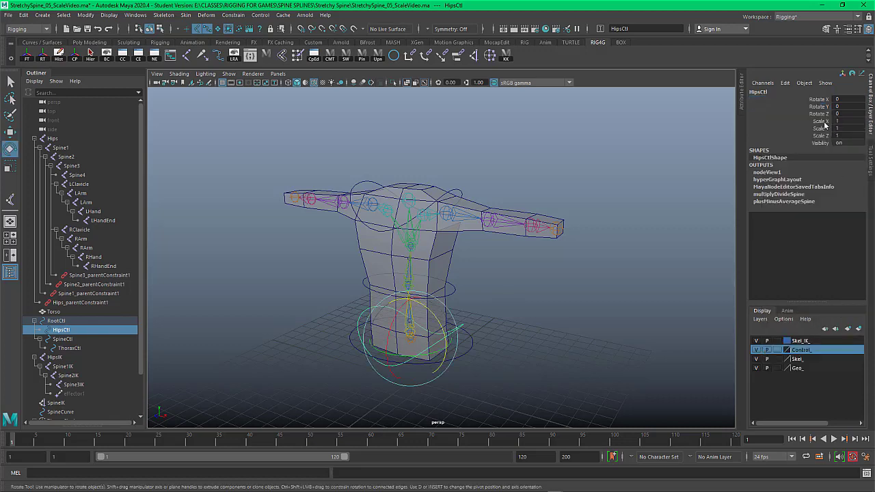
drag(826, 121, 828, 137)
right_click(829, 140)
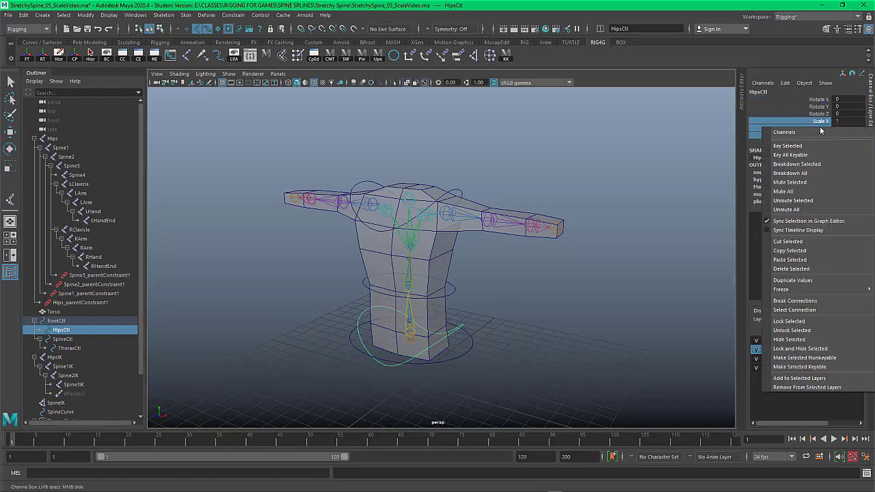
click(800, 348)
click(498, 305)
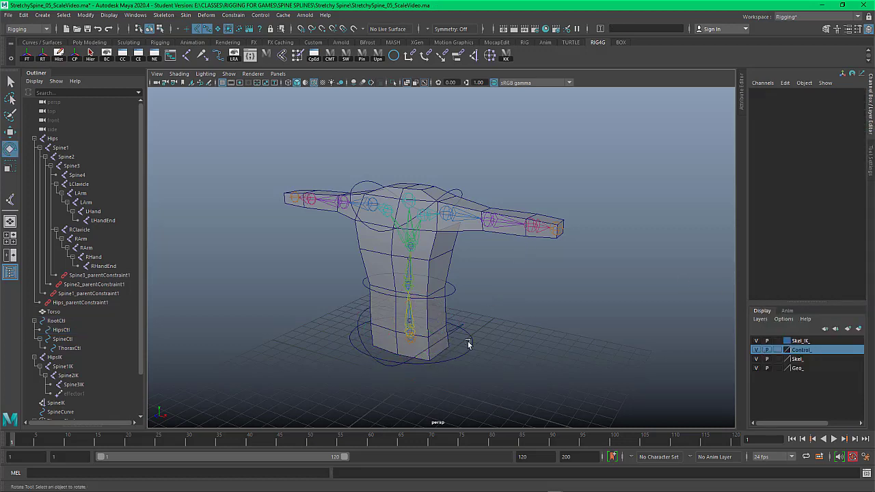
Lock and hide the Scale X, Y and Z channels of RootCtl
click(471, 342)
drag(826, 144, 828, 159)
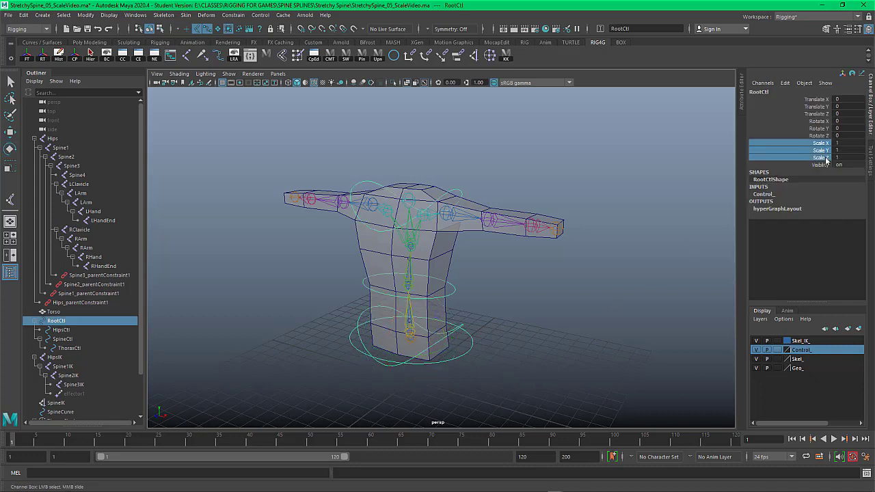
right_click(818, 152)
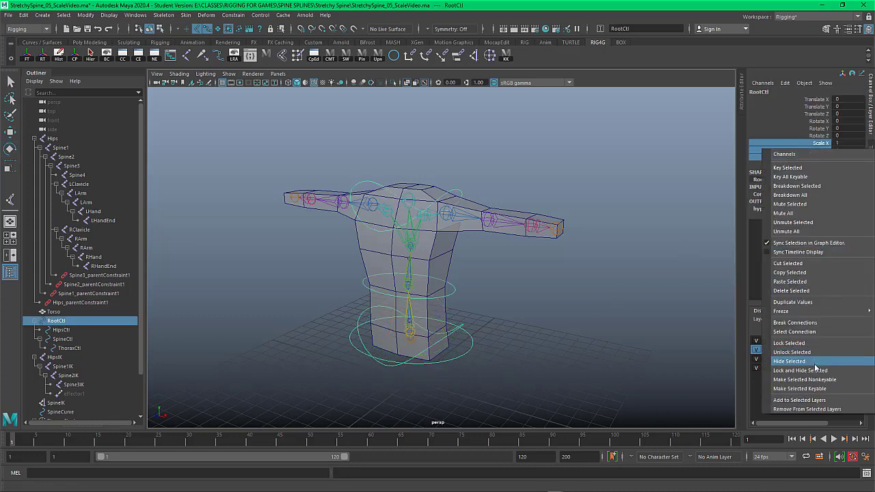
click(814, 370)
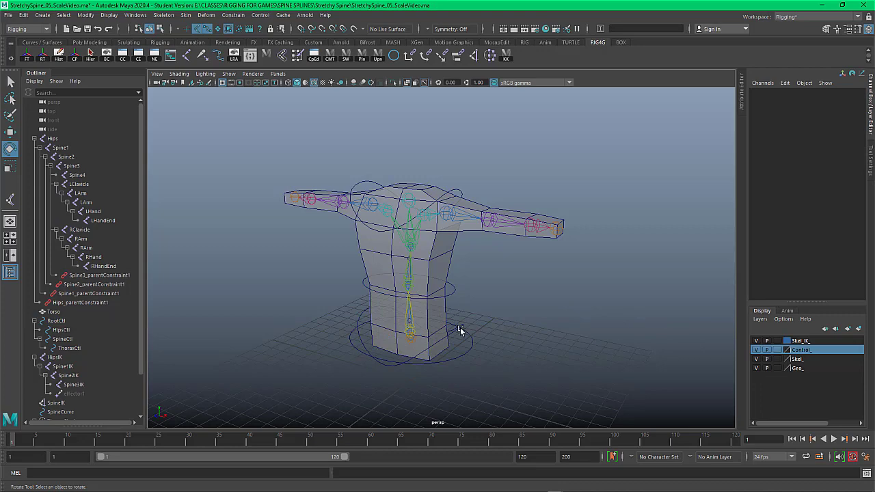
Test SpineCtl by moving it about 5 units in X, undo the move and clear the selection
click(449, 297)
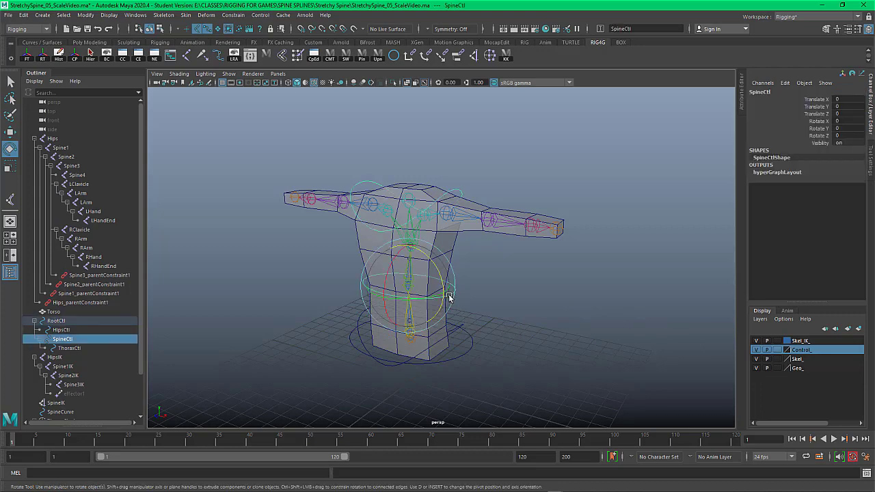
key(w)
drag(446, 295, 472, 308)
key(ctrl+z)
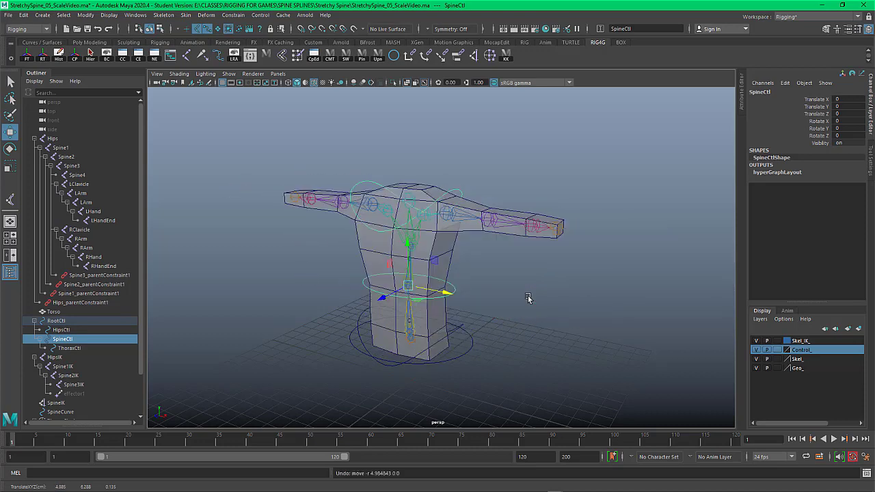
click(528, 298)
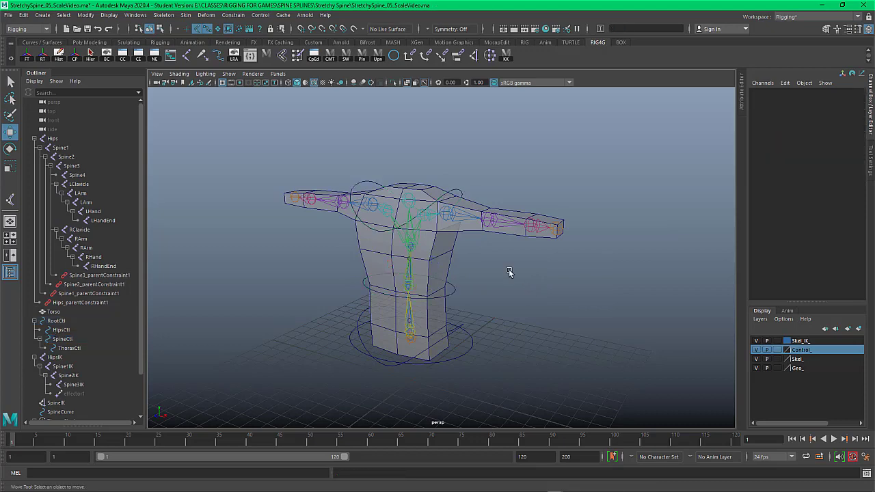
alt+right_drag(531, 294, 545, 282)
alt+drag(545, 281, 528, 296)
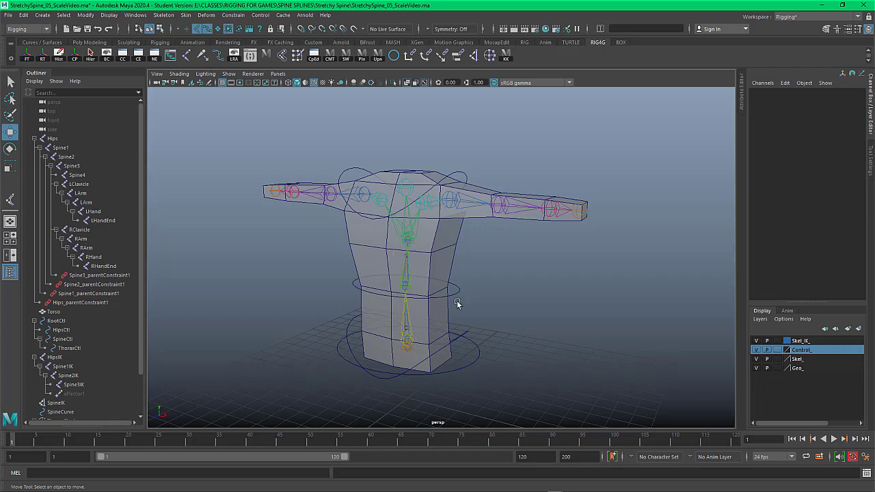
alt+right_drag(508, 219, 516, 271)
alt+middle_drag(516, 272, 522, 265)
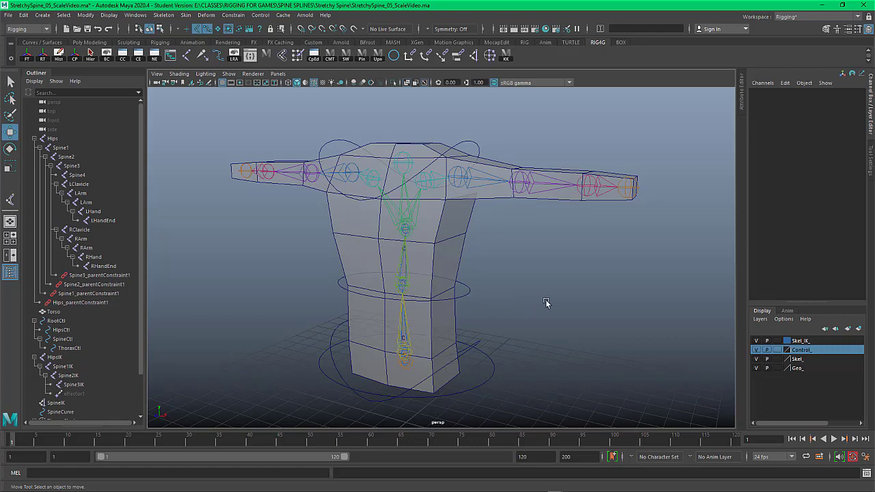
alt+drag(562, 278, 517, 267)
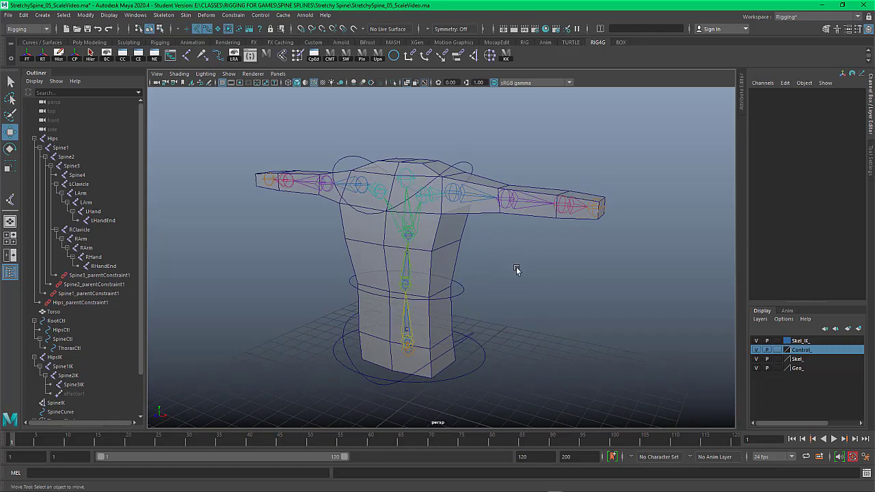